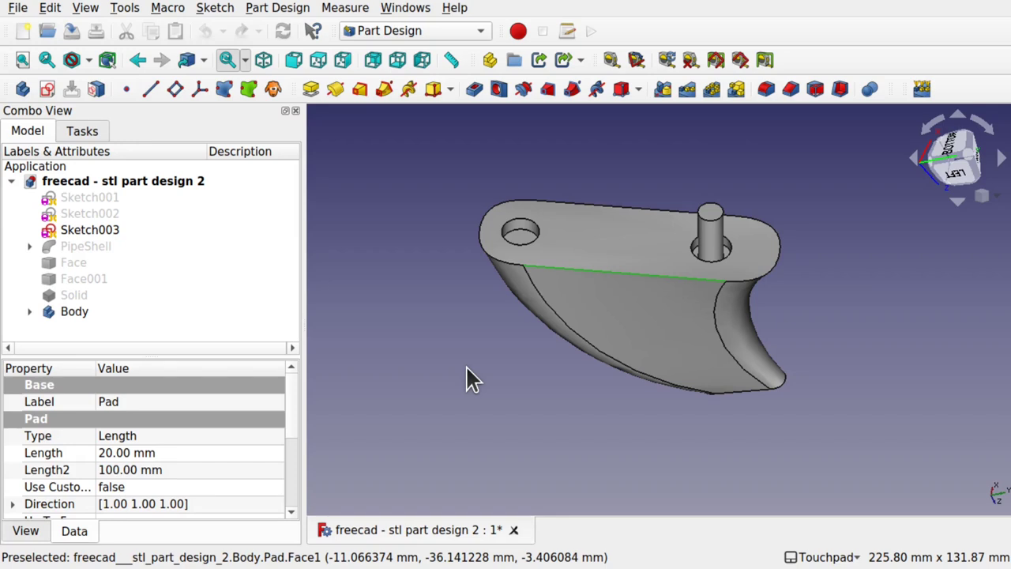
{"action": "middle_click_drag", "start_coordinate": [466, 365], "coordinate": [473, 351], "text": "alt"}
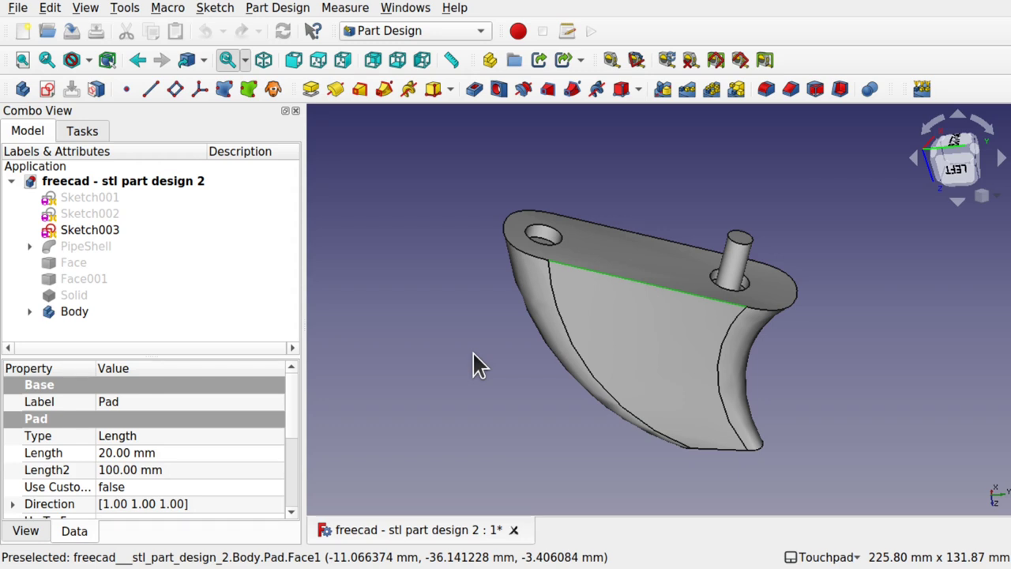
{"action": "mouse_move", "coordinate": [485, 341]}
{"action": "middle_mouse_down"}
{"action": "mouse_move", "coordinate": [506, 332]}
{"action": "mouse_move", "coordinate": [497, 372]}
{"action": "mouse_move", "coordinate": [478, 325]}
{"action": "middle_mouse_up"}
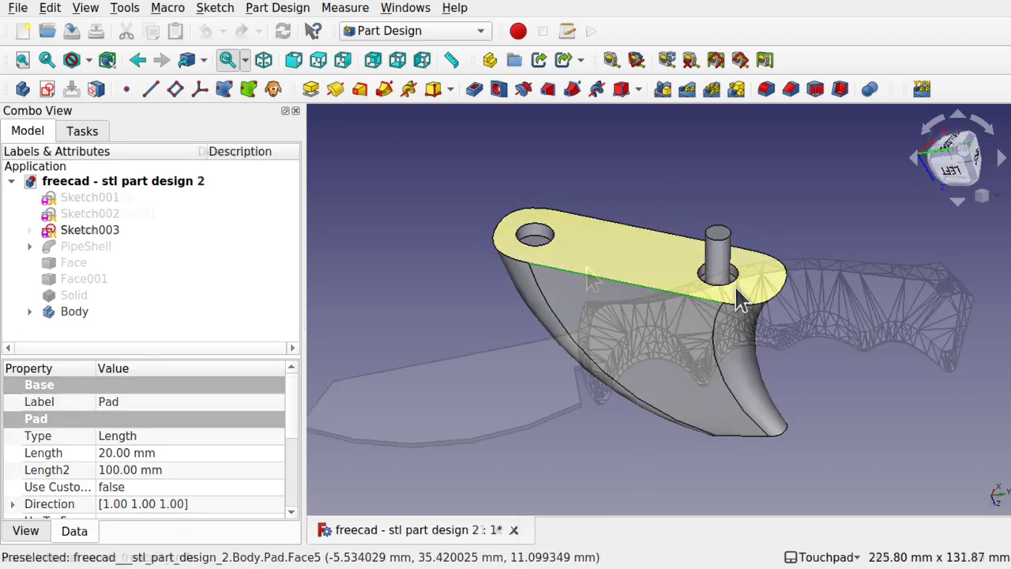
{"action": "middle_click_drag", "start_coordinate": [582, 248], "coordinate": [467, 379]}
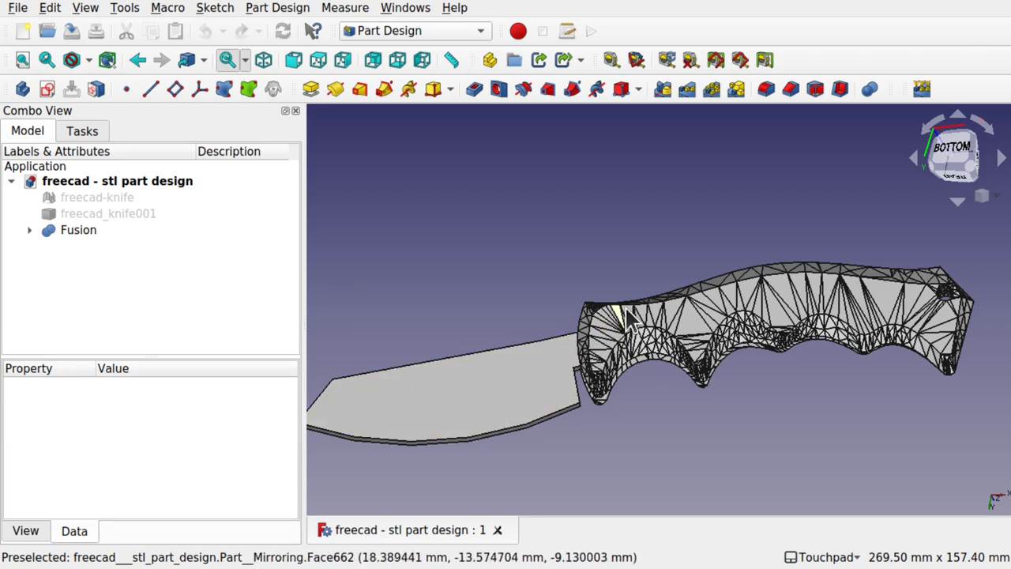
{"action": "left_click_drag", "start_coordinate": [716, 274], "coordinate": [733, 361], "text": "shift"}
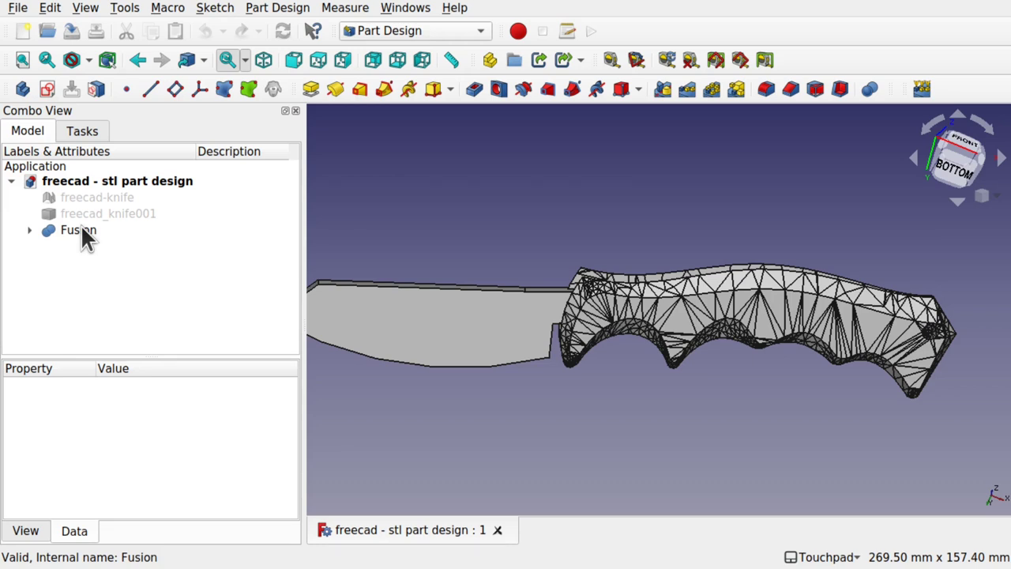
{"action": "scroll", "coordinate": [499, 260], "scroll_direction": "down", "scroll_amount": 3}
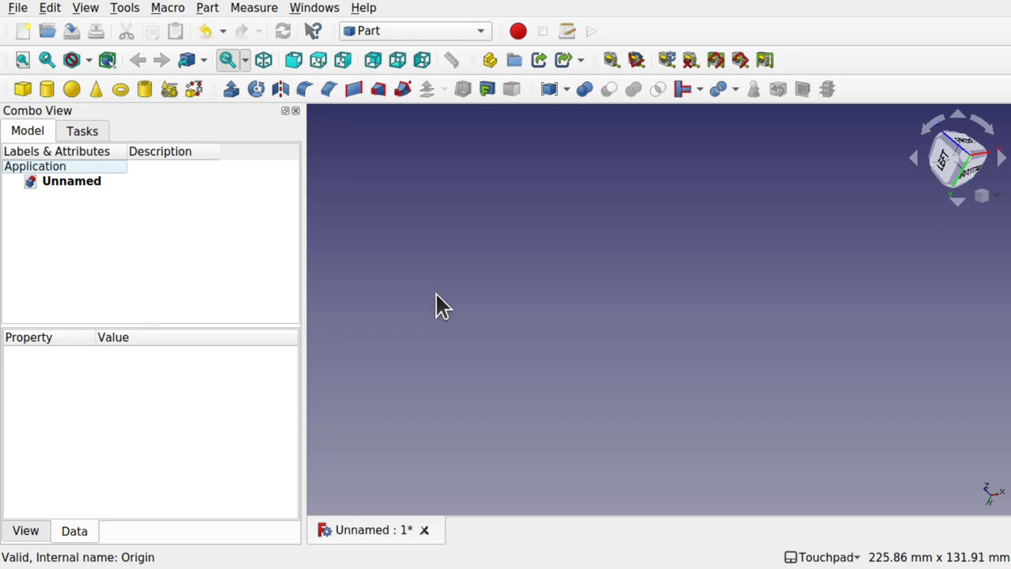
- Import the freecad-knife.stl mesh from the Downloads folder into the empty document
{"action": "left_click", "coordinate": [17, 9]}
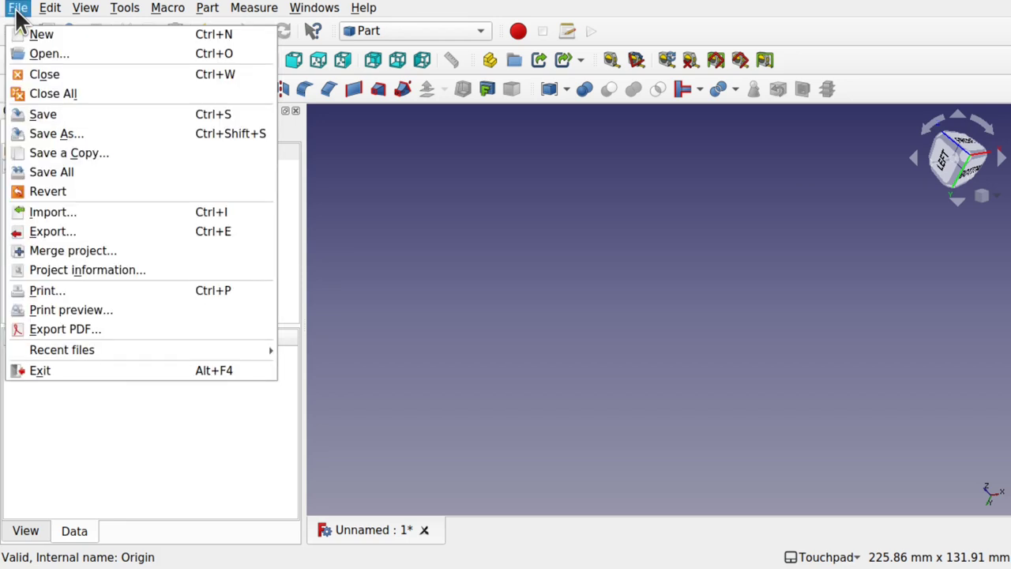
{"action": "left_click", "coordinate": [55, 212]}
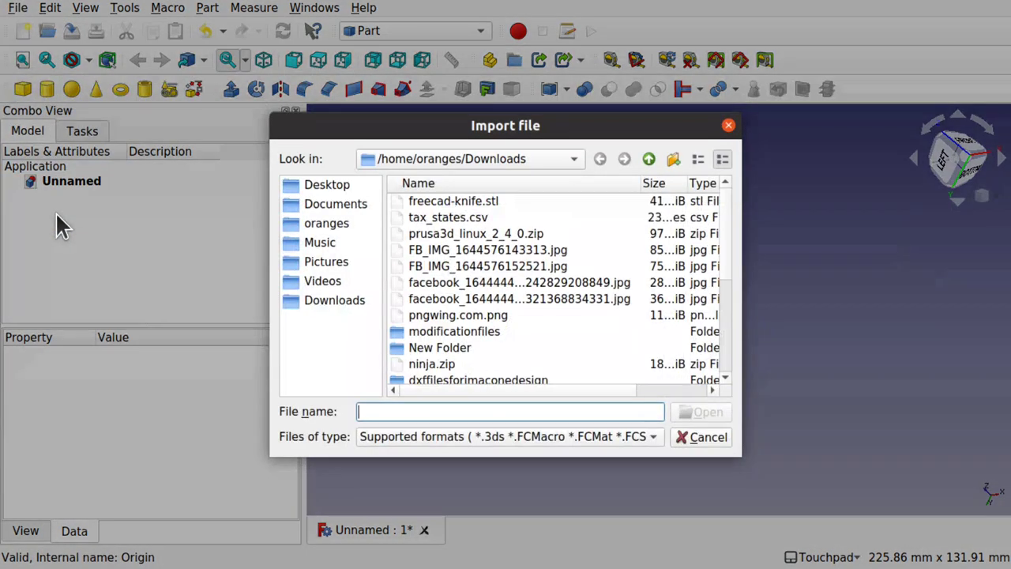
{"action": "left_click", "coordinate": [460, 199]}
{"action": "left_click", "coordinate": [701, 414]}
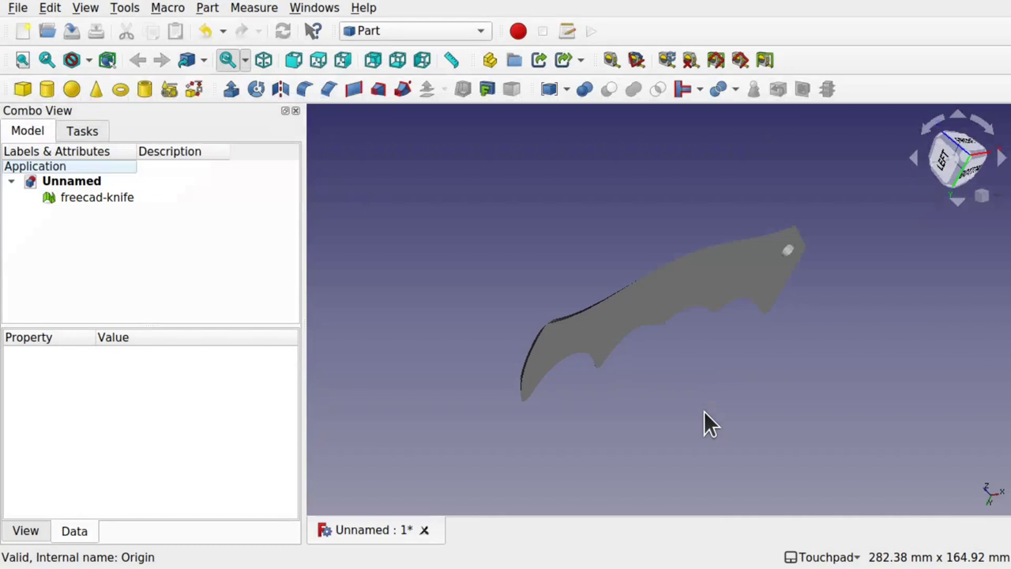
- Create a shape from the freecad-knife mesh with a sewing tolerance of 0.10 and hide the original mesh
{"action": "left_click_drag", "start_coordinate": [672, 364], "coordinate": [595, 324], "text": "alt"}
{"action": "middle_click_drag", "start_coordinate": [650, 286], "coordinate": [655, 409]}
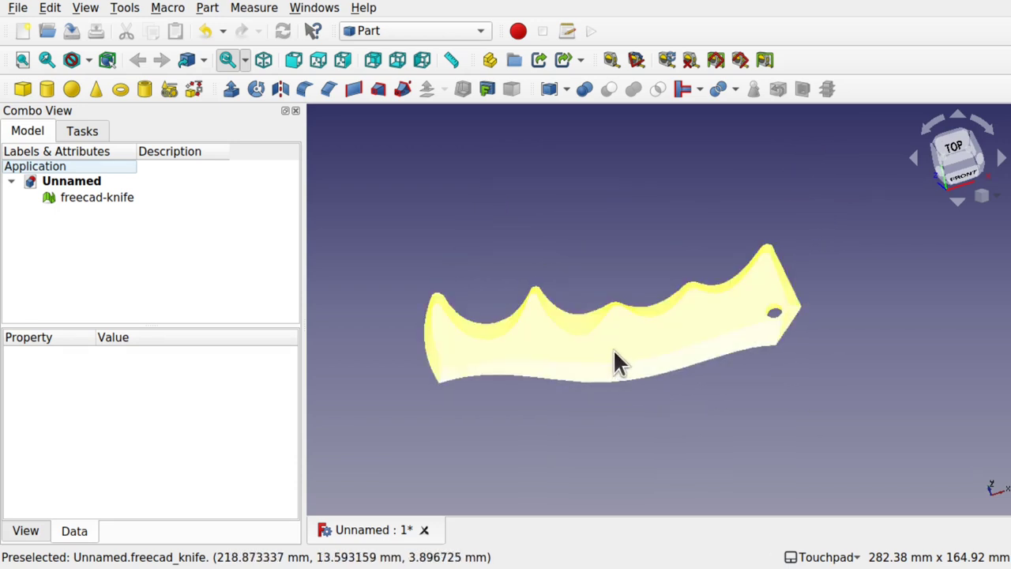
{"action": "left_click", "coordinate": [216, 9]}
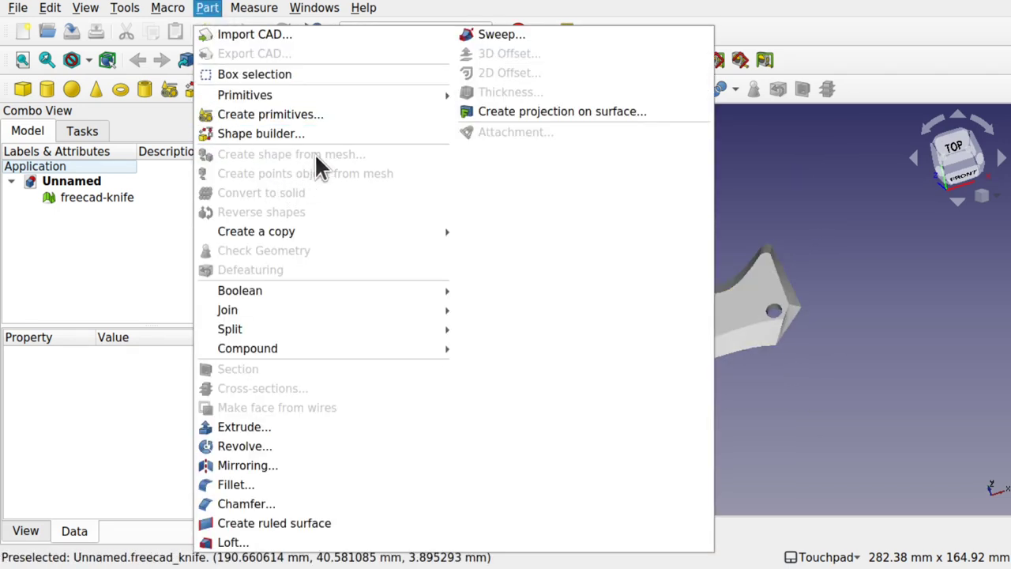
{"action": "left_click", "coordinate": [103, 219]}
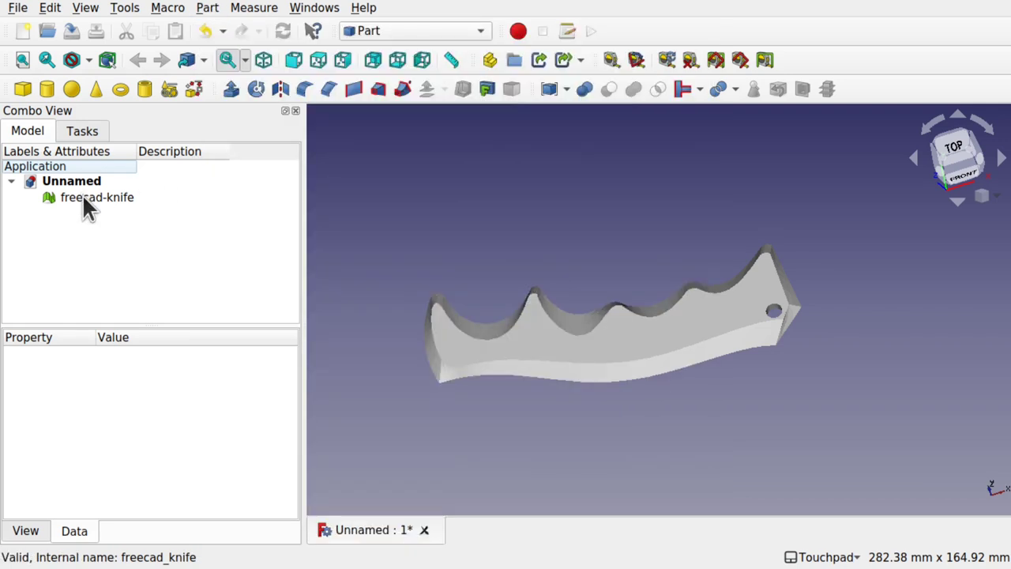
{"action": "left_click", "coordinate": [85, 199]}
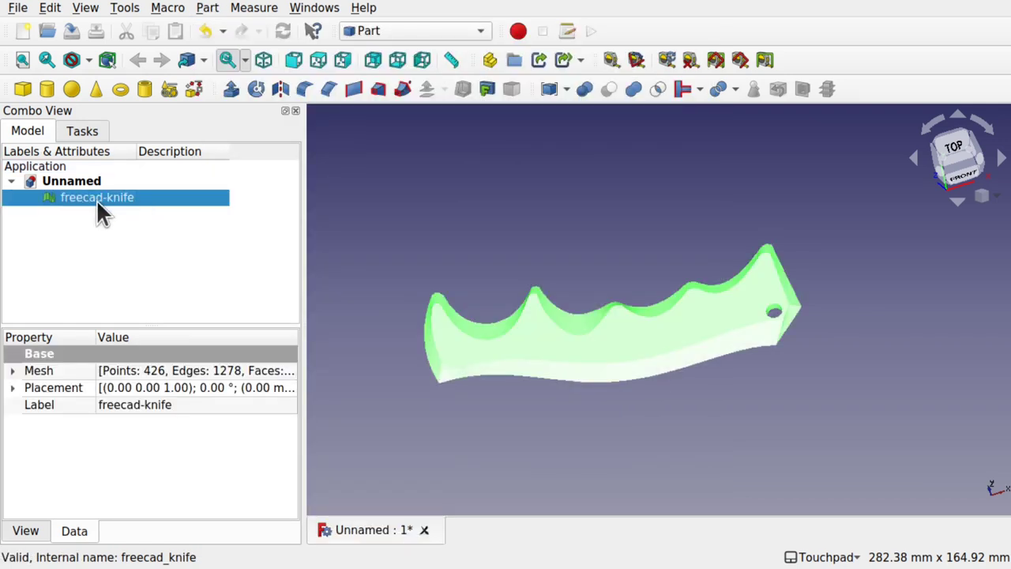
{"action": "left_click", "coordinate": [207, 8]}
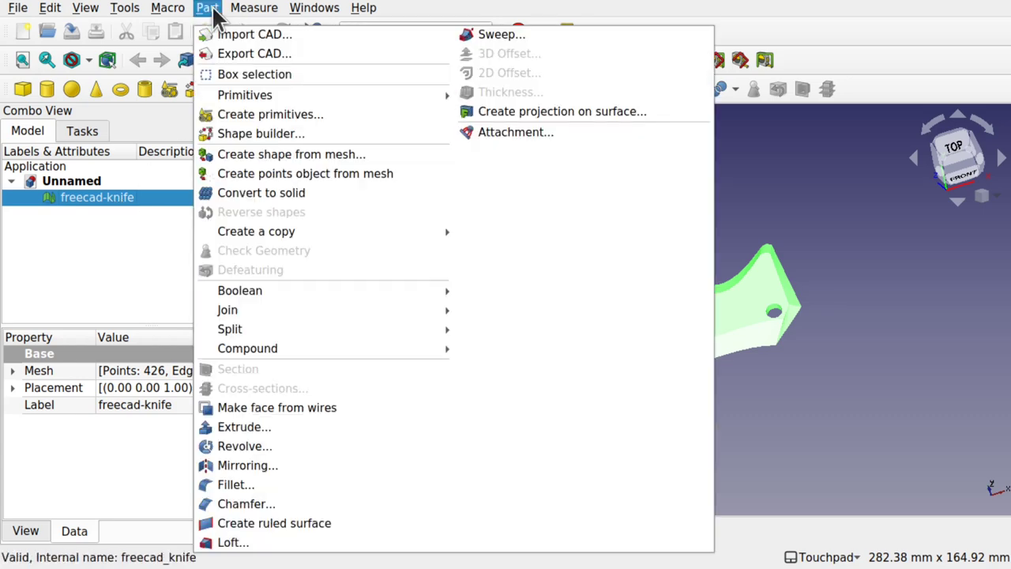
{"action": "left_click", "coordinate": [249, 154]}
{"action": "left_click", "coordinate": [575, 320]}
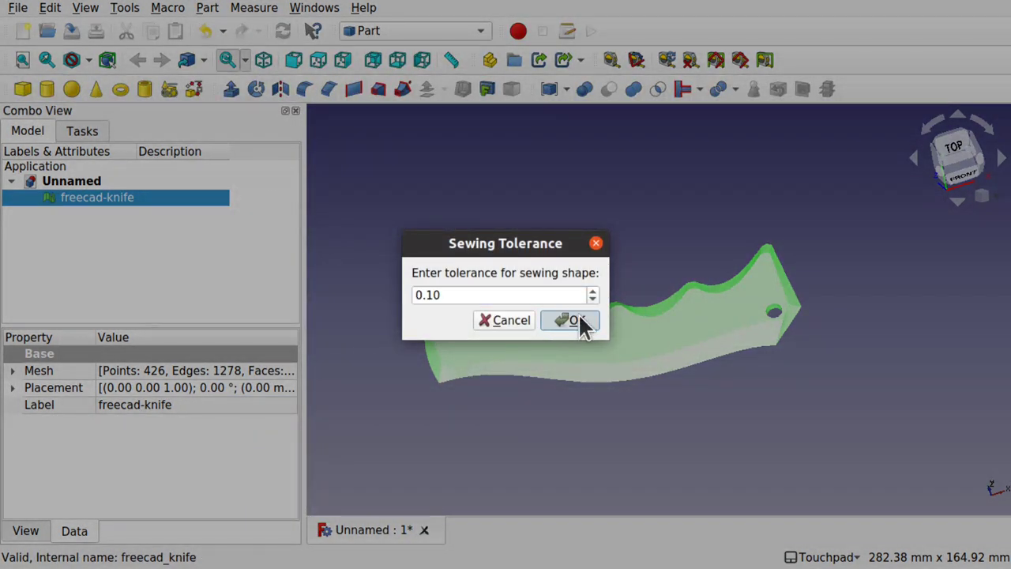
{"action": "mouse_move", "coordinate": [660, 378]}
{"action": "left_mouse_down", "text": "alt"}
{"action": "mouse_move", "coordinate": [662, 353]}
{"action": "mouse_move", "coordinate": [660, 387]}
{"action": "left_mouse_up", "text": "alt"}
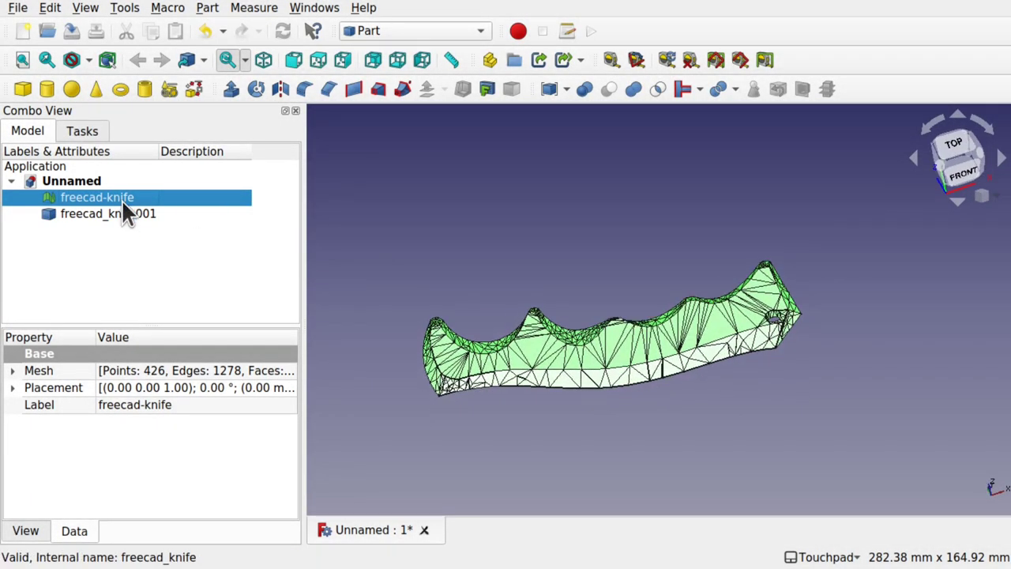
{"action": "key", "text": "space"}
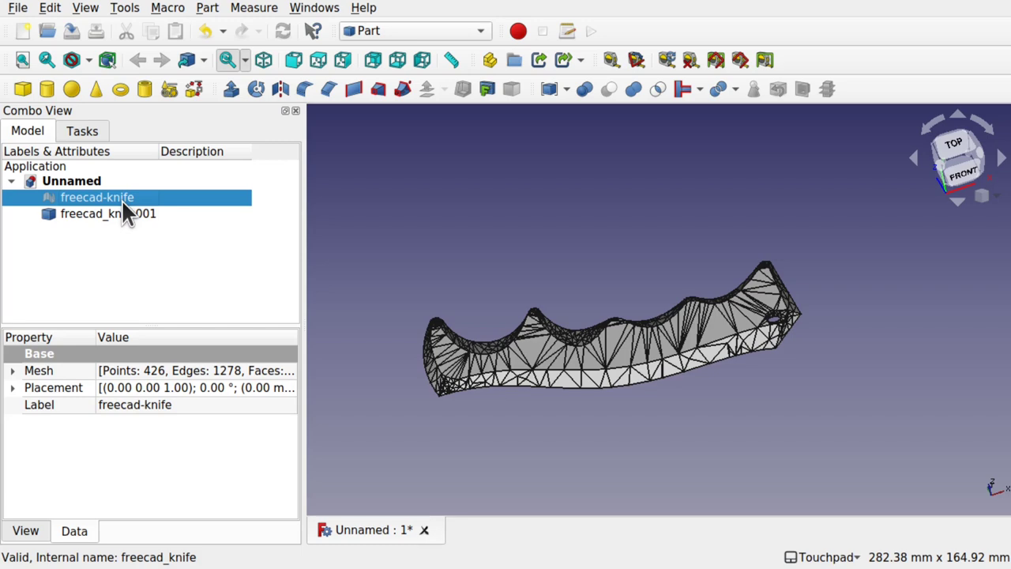
{"action": "left_click", "coordinate": [91, 220]}
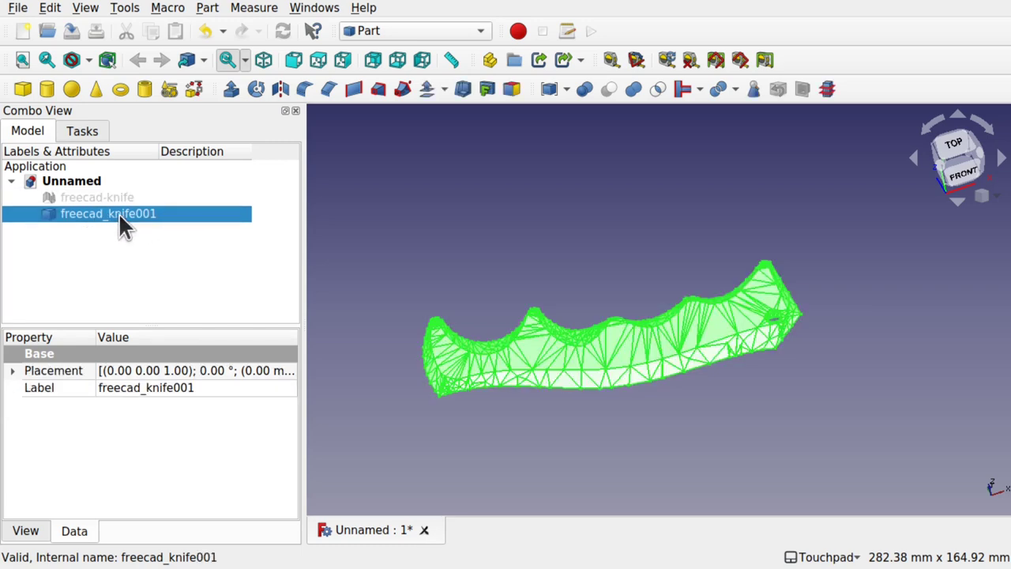
{"action": "right_click", "coordinate": [108, 210]}
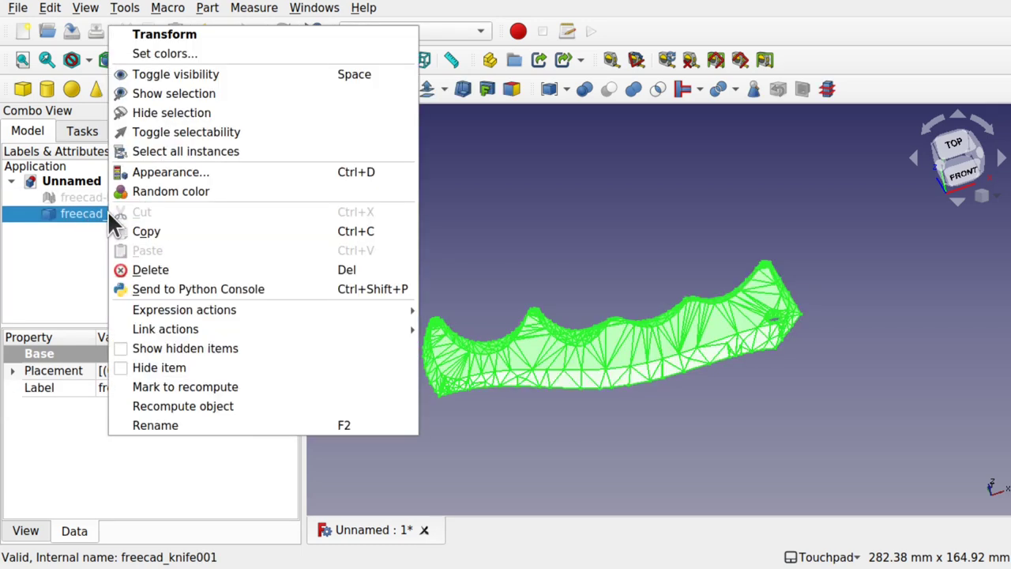
{"action": "left_click", "coordinate": [193, 42]}
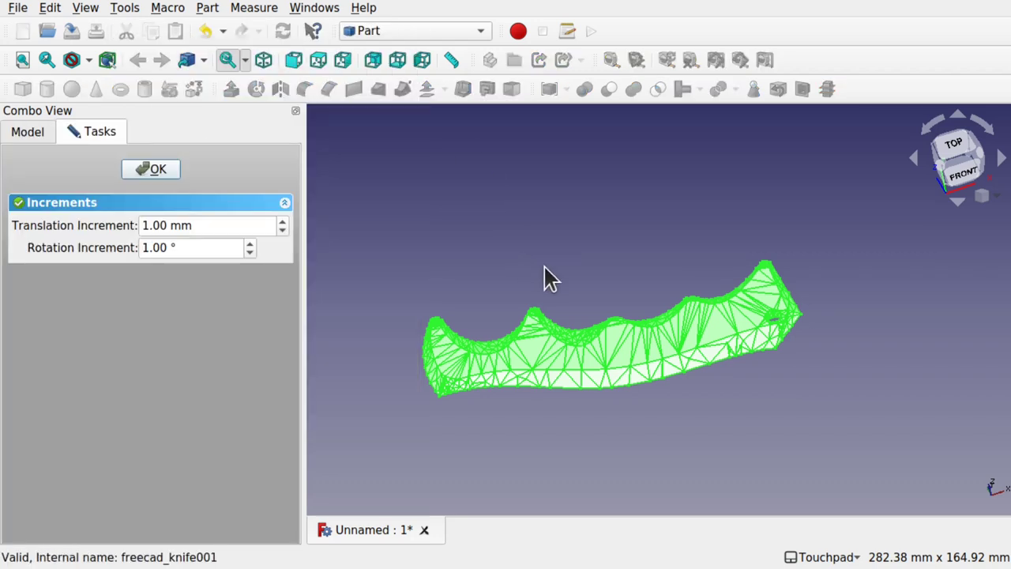
{"action": "scroll", "coordinate": [533, 264], "scroll_direction": "down", "scroll_amount": 5}
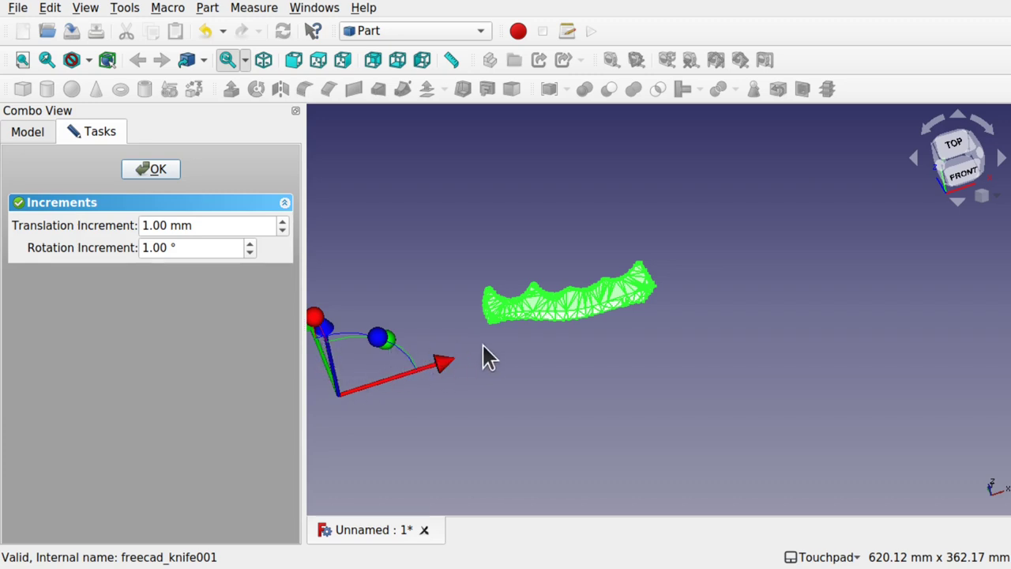
{"action": "left_click", "coordinate": [158, 170]}
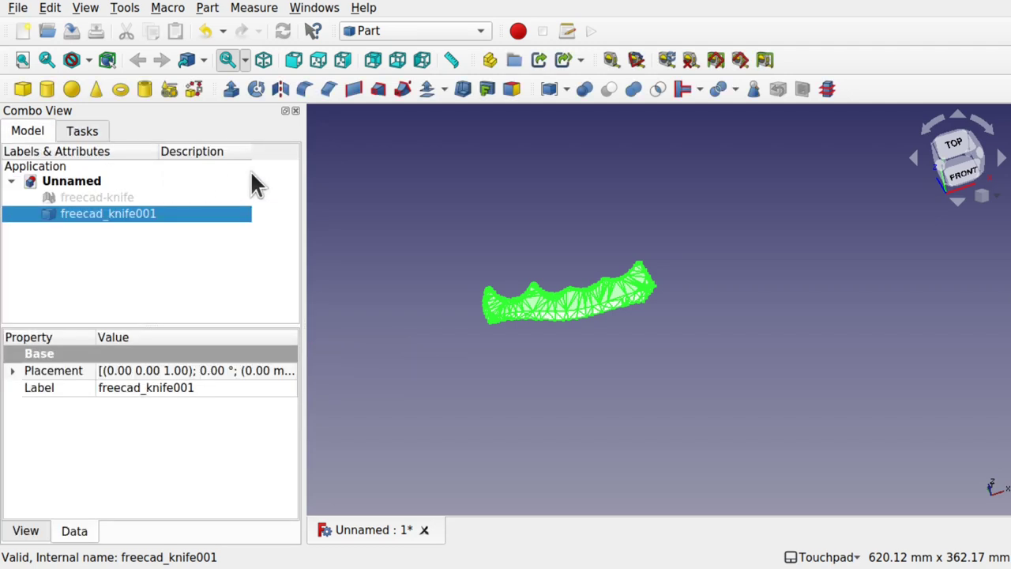
- Turn on the axis cross in the 3D view and deselect the converted handle shape
{"action": "left_click", "coordinate": [86, 8]}
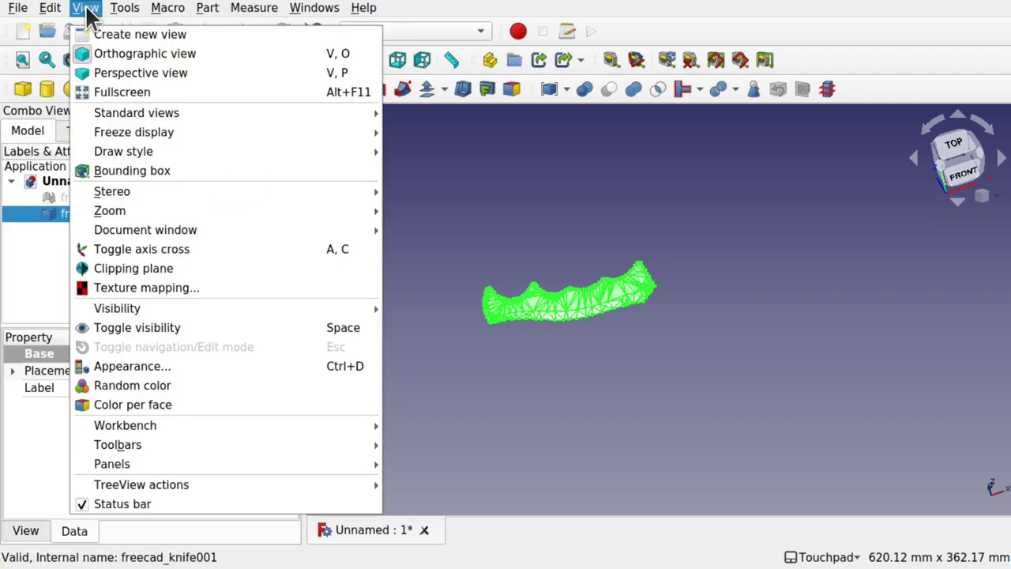
{"action": "left_click", "coordinate": [152, 247]}
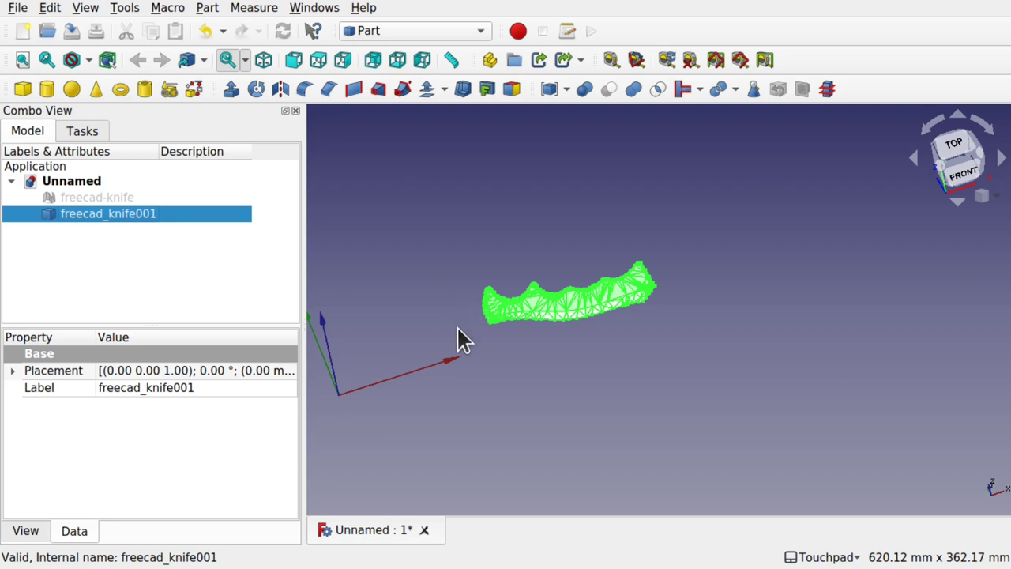
{"action": "middle_click_drag", "start_coordinate": [456, 326], "coordinate": [530, 341], "text": "shift"}
{"action": "left_click", "coordinate": [468, 360]}
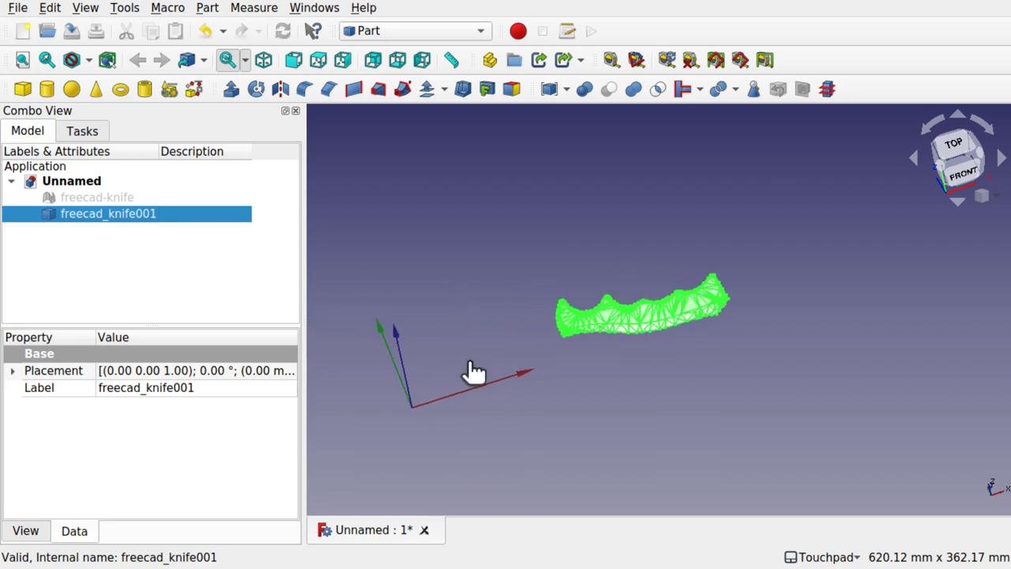
{"action": "left_click", "coordinate": [474, 371]}
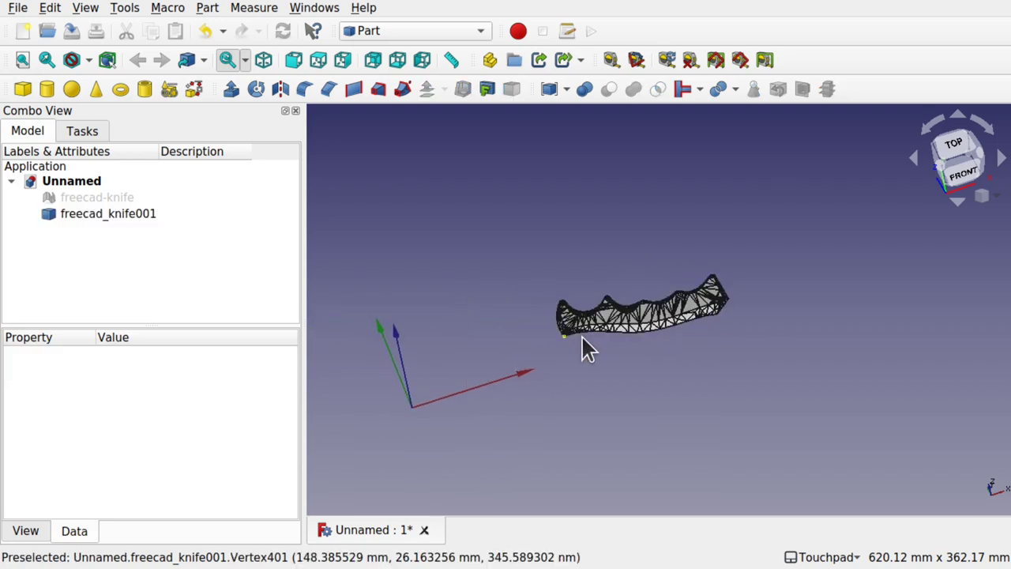
- Transform freecad_knife001 to bring it near the origin, moving it -144 mm along X and -29 mm along Y
{"action": "left_click", "coordinate": [121, 213]}
{"action": "right_click", "coordinate": [121, 214]}
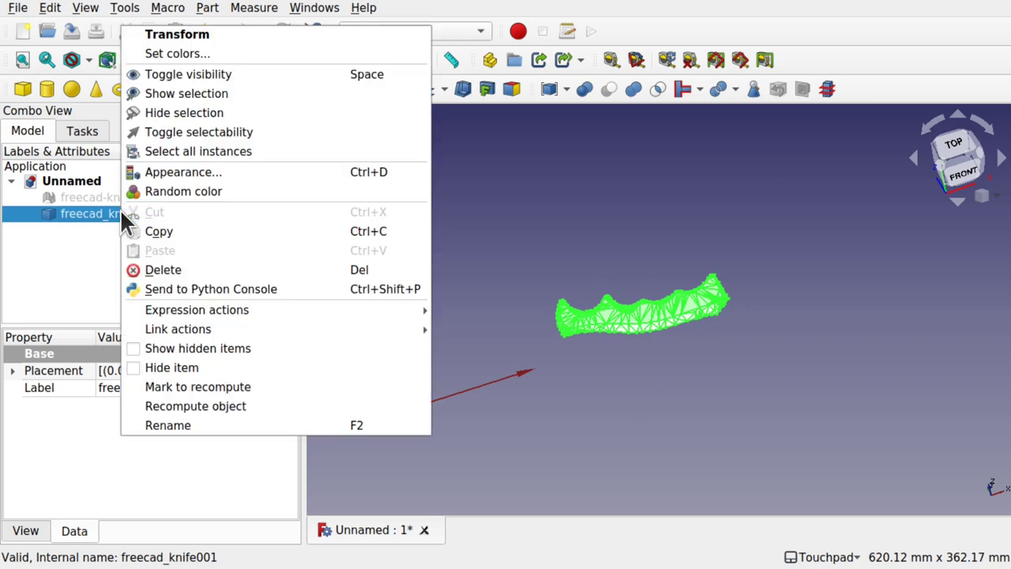
{"action": "left_click", "coordinate": [175, 34]}
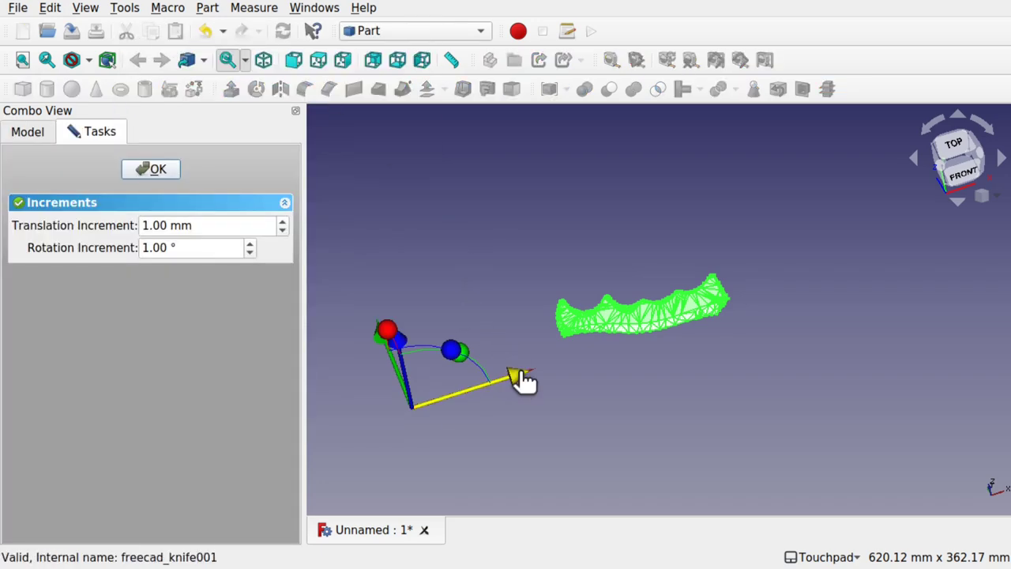
{"action": "left_click_drag", "start_coordinate": [520, 374], "coordinate": [360, 405]}
{"action": "middle_click_drag", "start_coordinate": [360, 405], "coordinate": [575, 361], "text": "shift"}
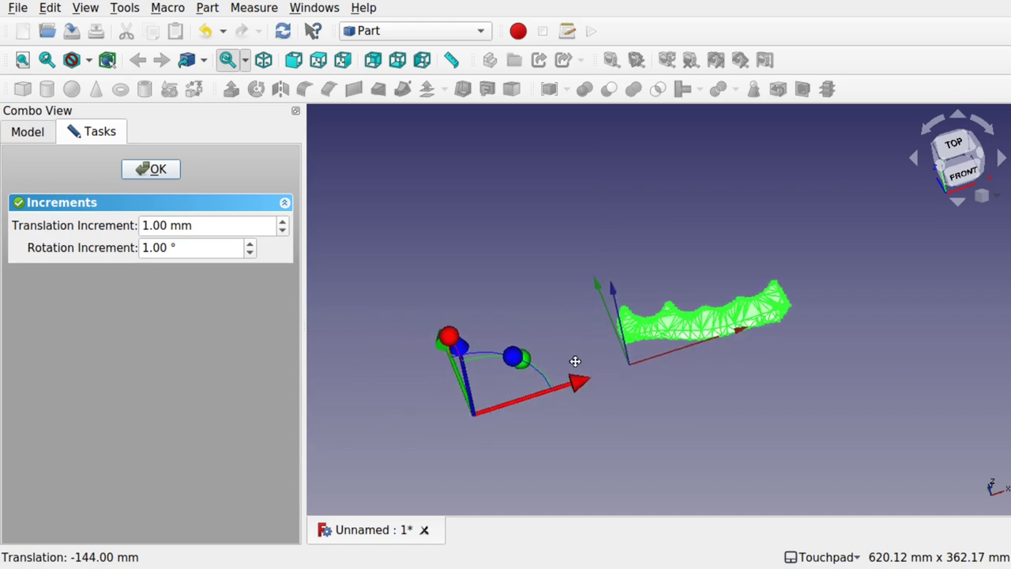
{"action": "left_click_drag", "start_coordinate": [447, 354], "coordinate": [448, 378]}
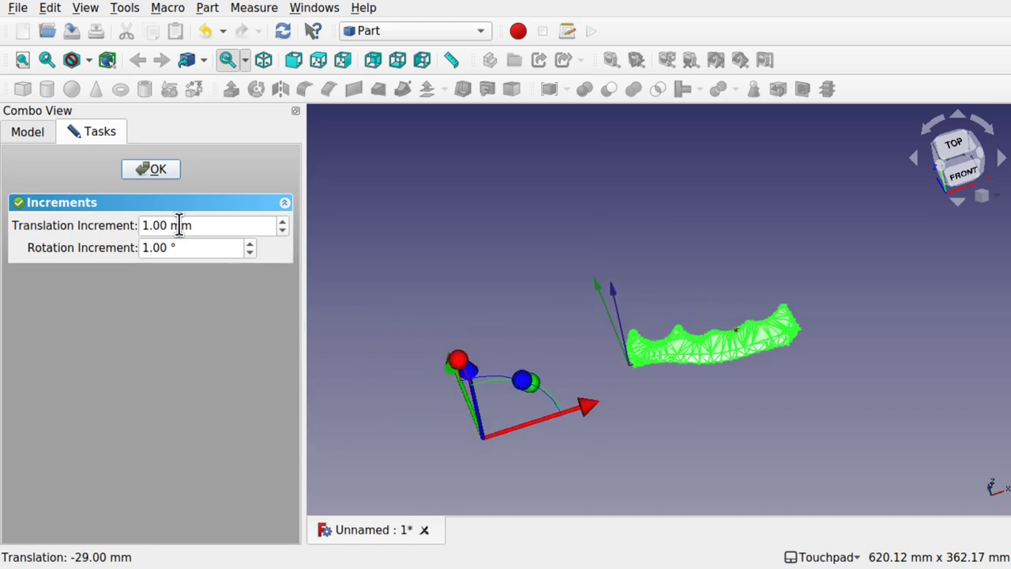
- Set the rotation increment to 3° and rotate the handle shape -12° about its Y axis
{"action": "left_click_drag", "start_coordinate": [147, 246], "coordinate": [136, 248]}
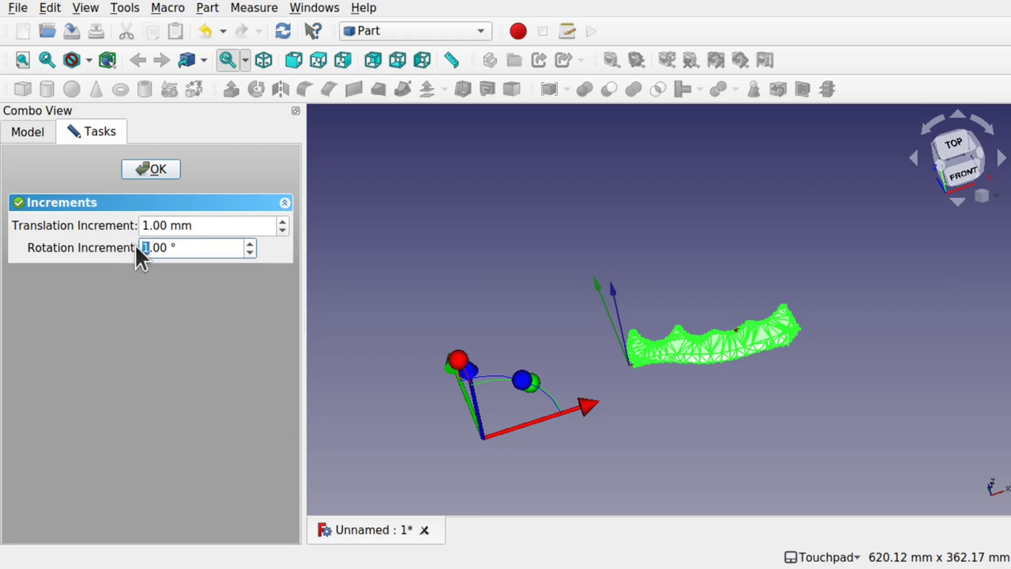
{"action": "type", "text": "1"}
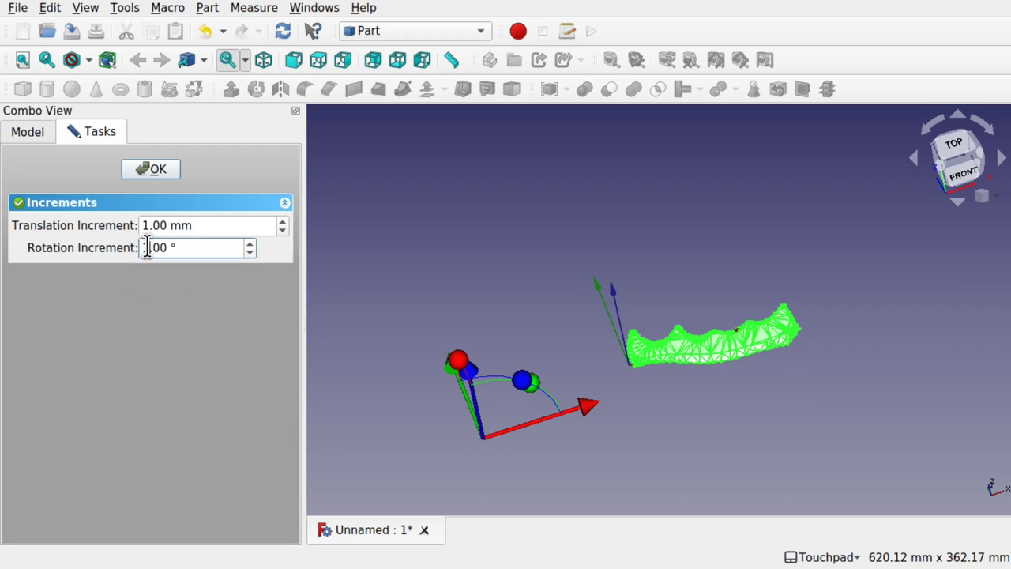
{"action": "left_click_drag", "start_coordinate": [149, 246], "coordinate": [136, 252]}
{"action": "type", "text": "3"}
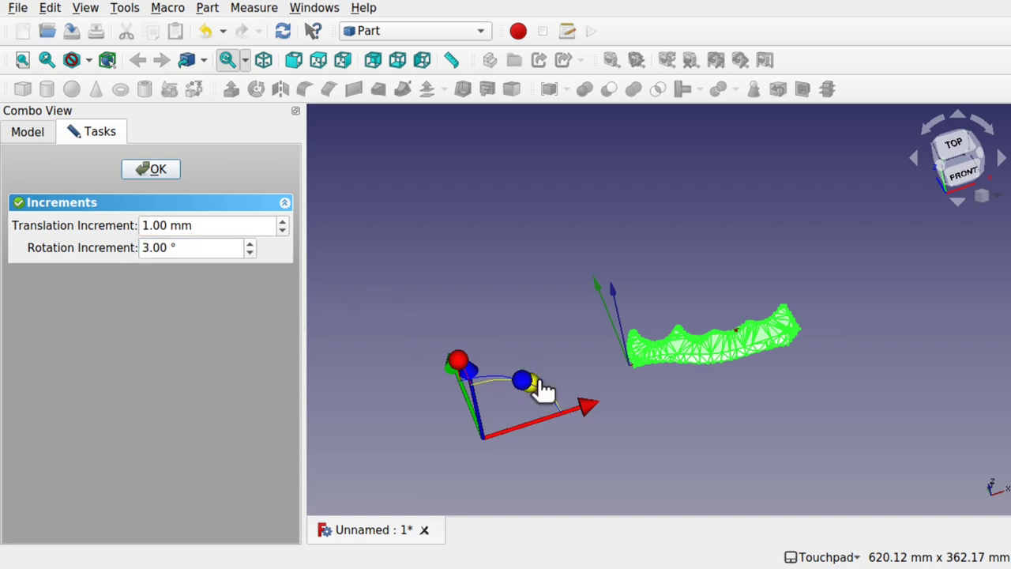
{"action": "left_click_drag", "start_coordinate": [540, 383], "coordinate": [534, 379]}
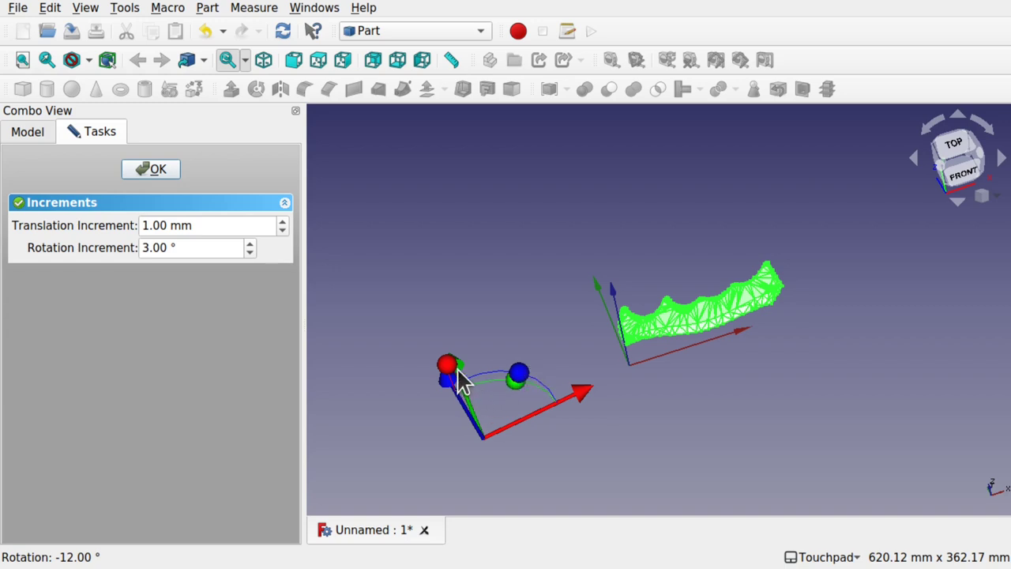
- Move the handle shape -37 mm along Y and -5 mm along X, and finish the transform with the shape deselected
{"action": "left_click_drag", "start_coordinate": [462, 388], "coordinate": [472, 406]}
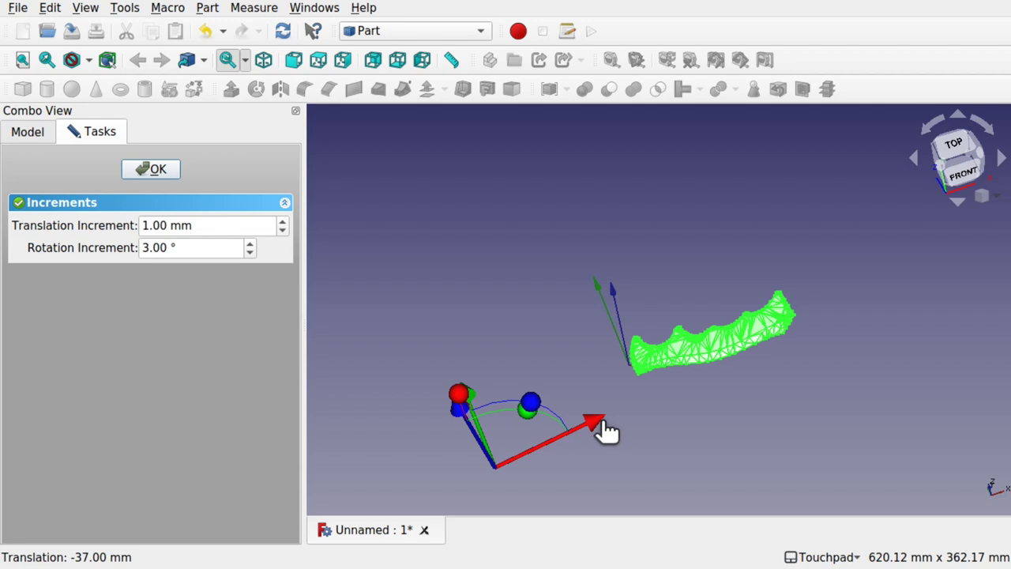
{"action": "left_click_drag", "start_coordinate": [598, 427], "coordinate": [593, 428]}
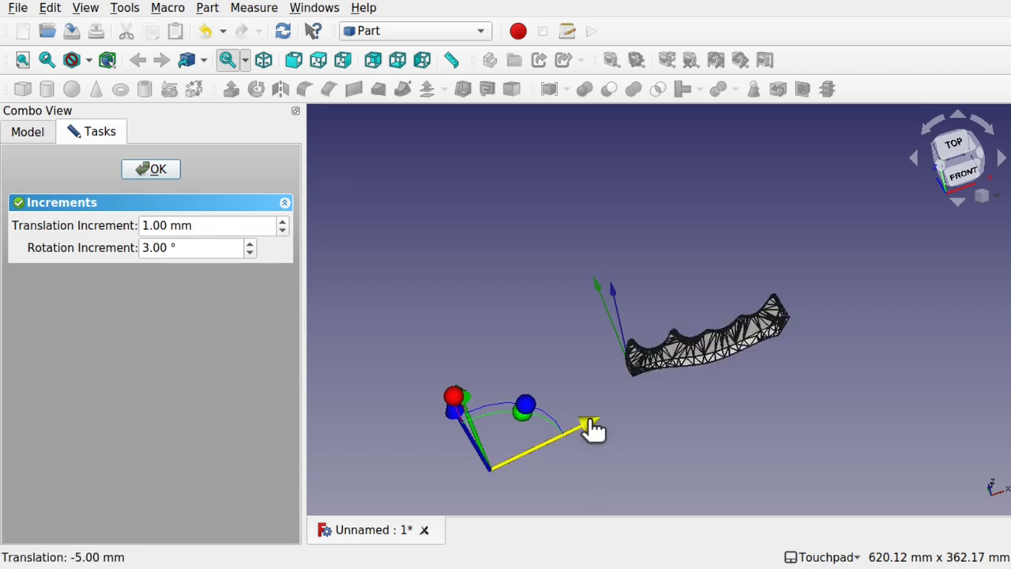
{"action": "left_click", "coordinate": [159, 171]}
{"action": "left_click", "coordinate": [555, 336]}
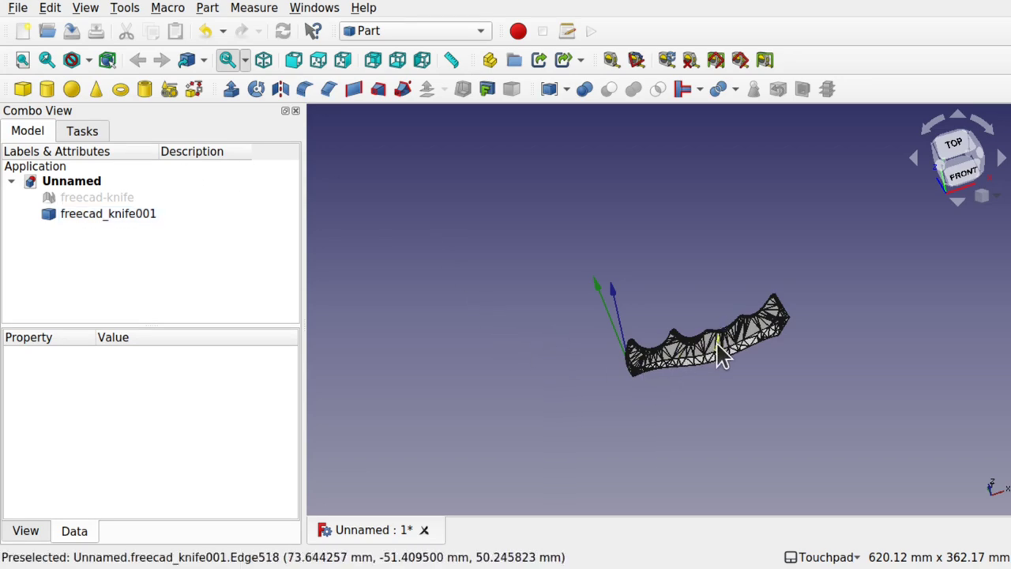
- Create a solid from the shell of freecad_knife001 with Refine shape enabled
{"action": "scroll", "coordinate": [716, 342], "scroll_direction": "up", "scroll_amount": 10}
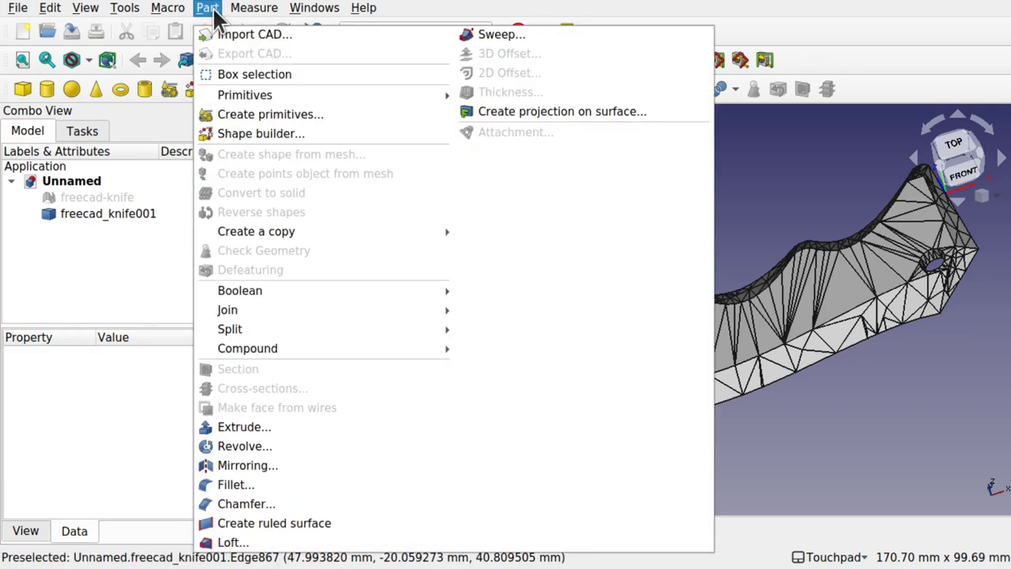
{"action": "left_click", "coordinate": [250, 134]}
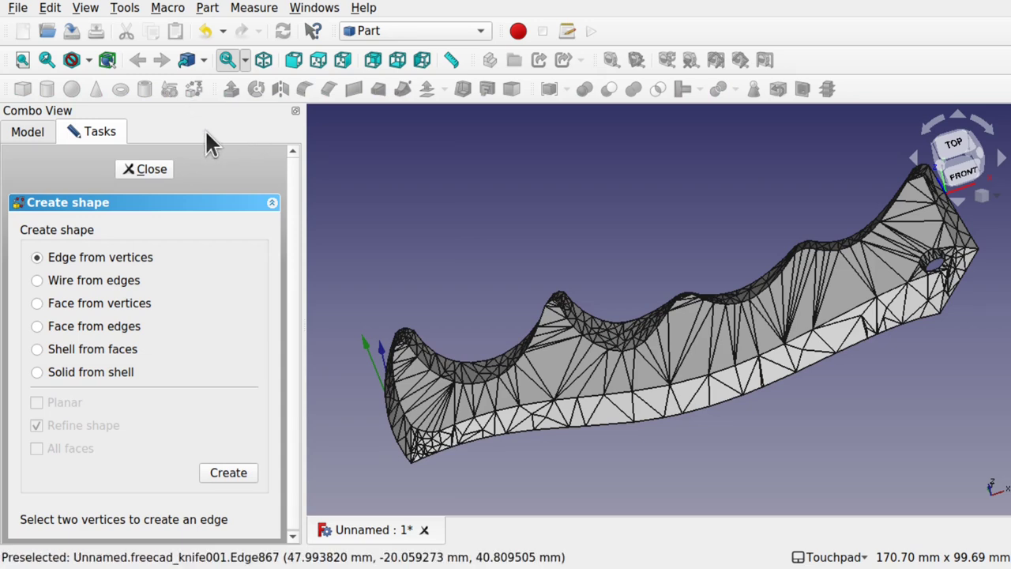
{"action": "left_click", "coordinate": [37, 371]}
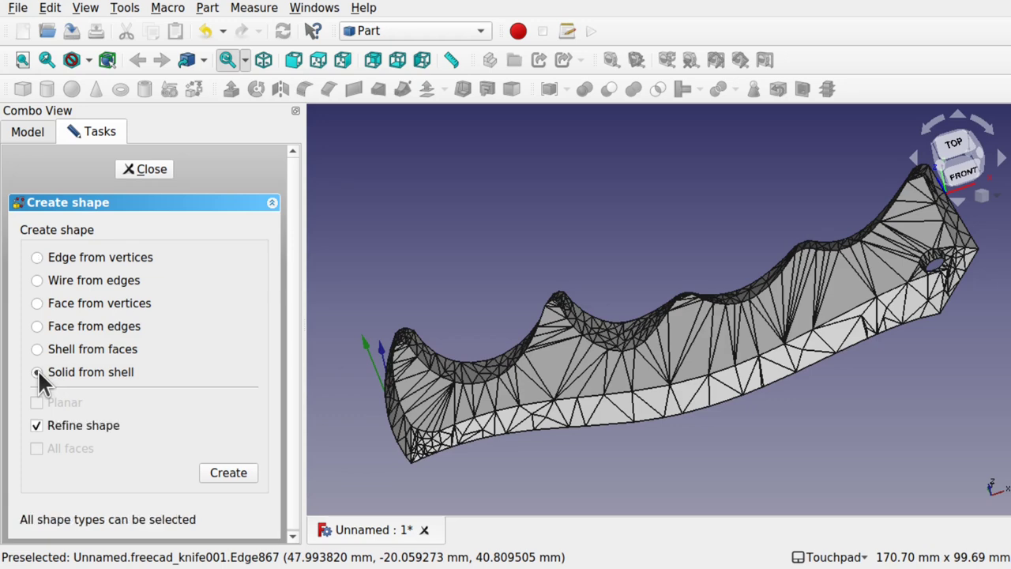
{"action": "left_click", "coordinate": [550, 360]}
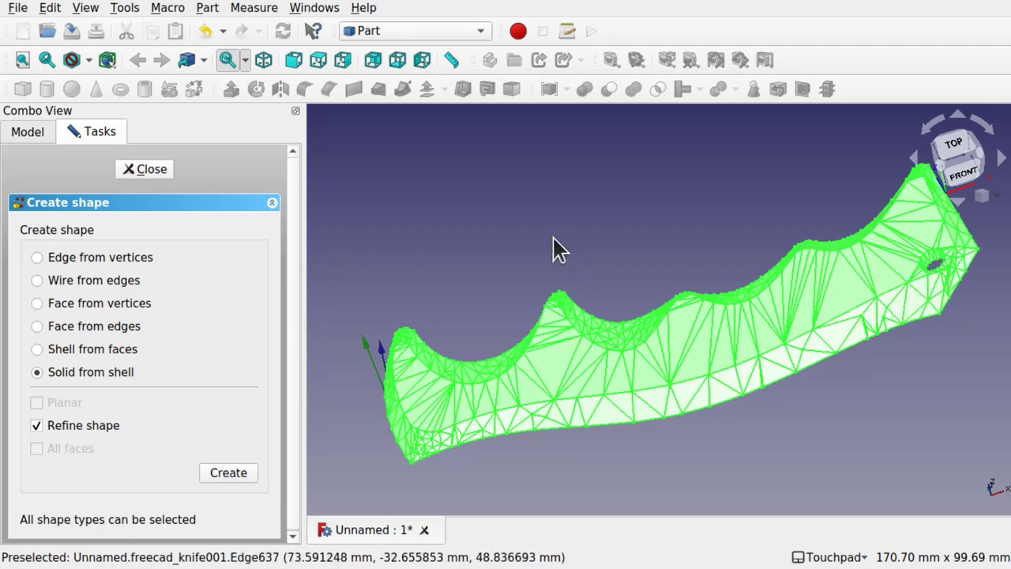
{"action": "left_click", "coordinate": [228, 473]}
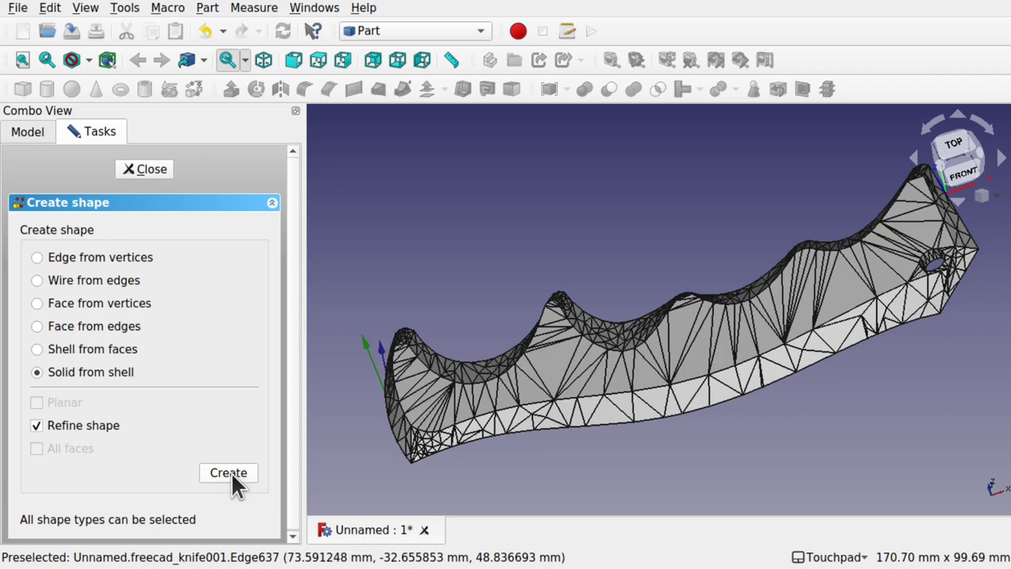
{"action": "left_click", "coordinate": [152, 168]}
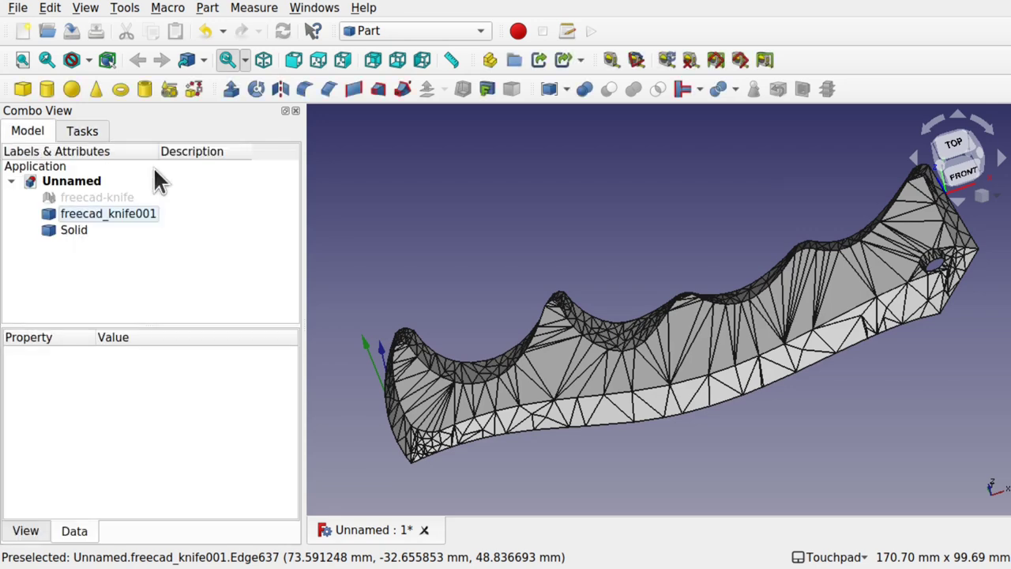
- Hide freecad_knife001 and check the Solid's placement against the origin axes in Transform without moving it
{"action": "left_click", "coordinate": [110, 212]}
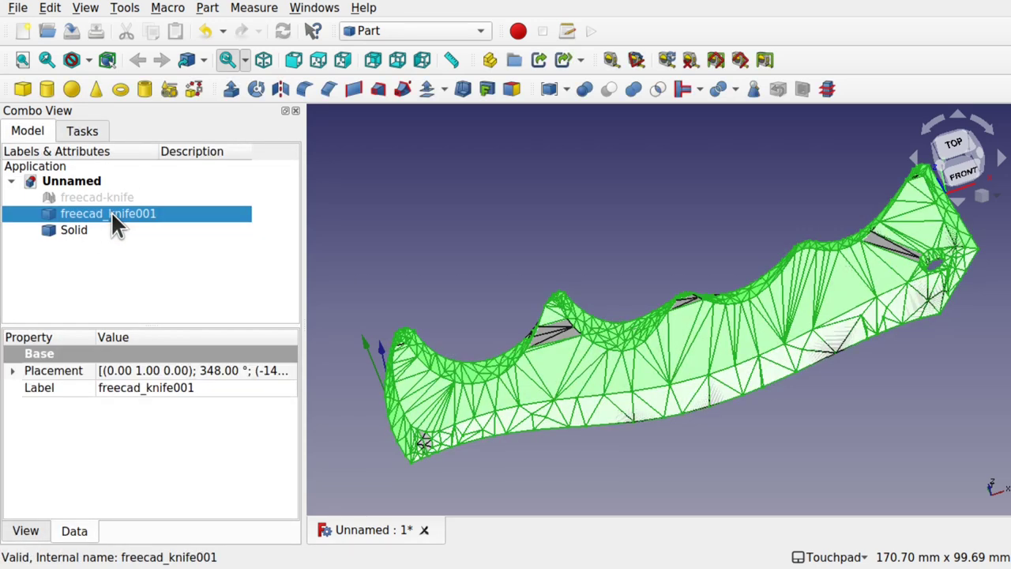
{"action": "key", "text": "space"}
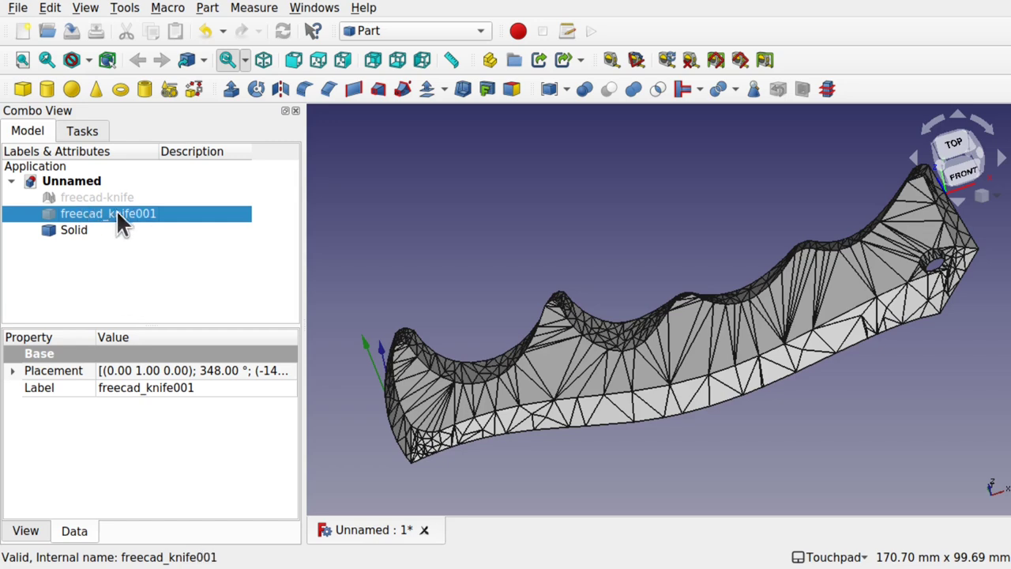
{"action": "left_click", "coordinate": [78, 229]}
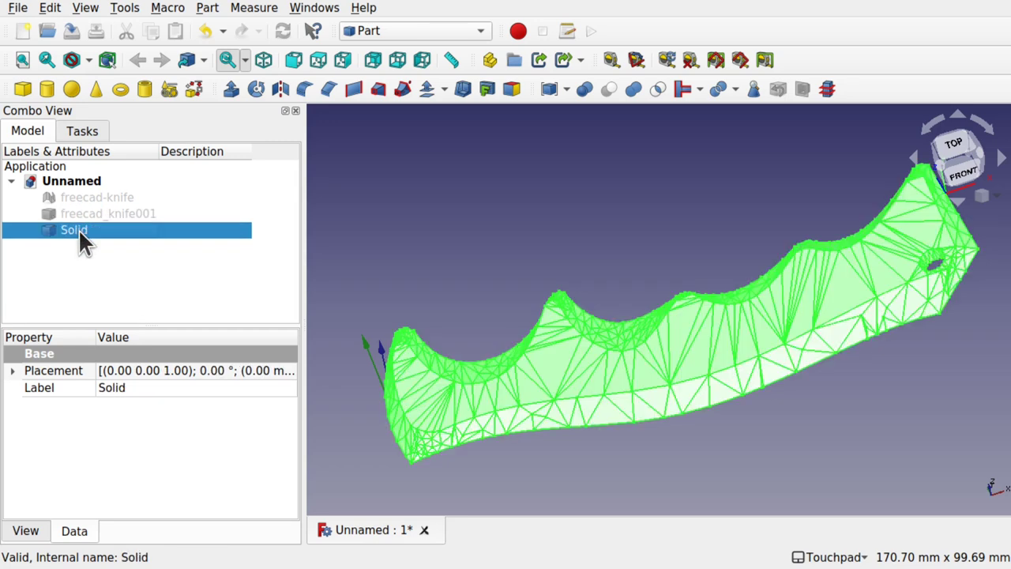
{"action": "right_click", "coordinate": [79, 228]}
{"action": "left_click", "coordinate": [181, 35]}
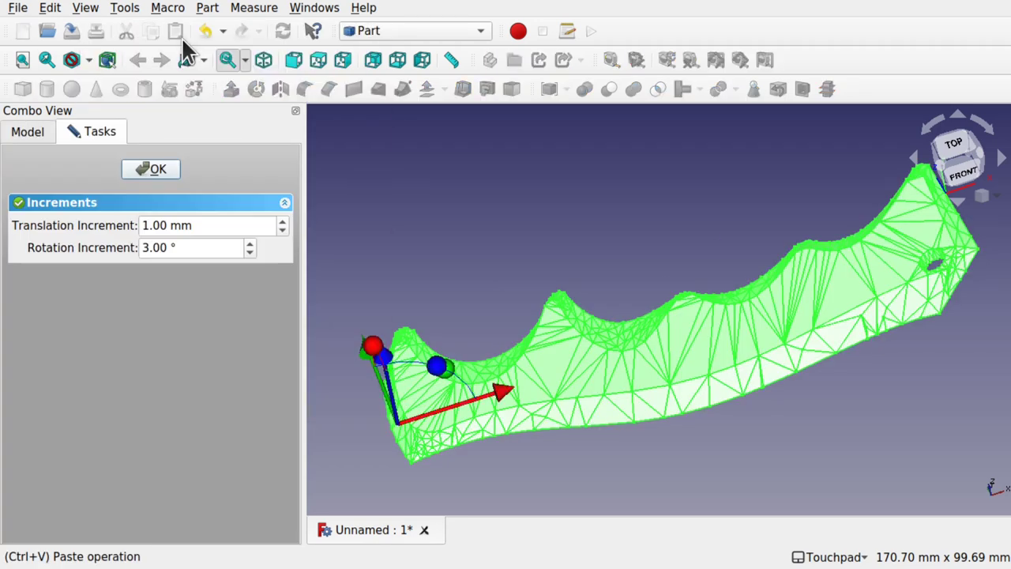
{"action": "left_click_drag", "start_coordinate": [421, 394], "coordinate": [567, 362], "text": "alt"}
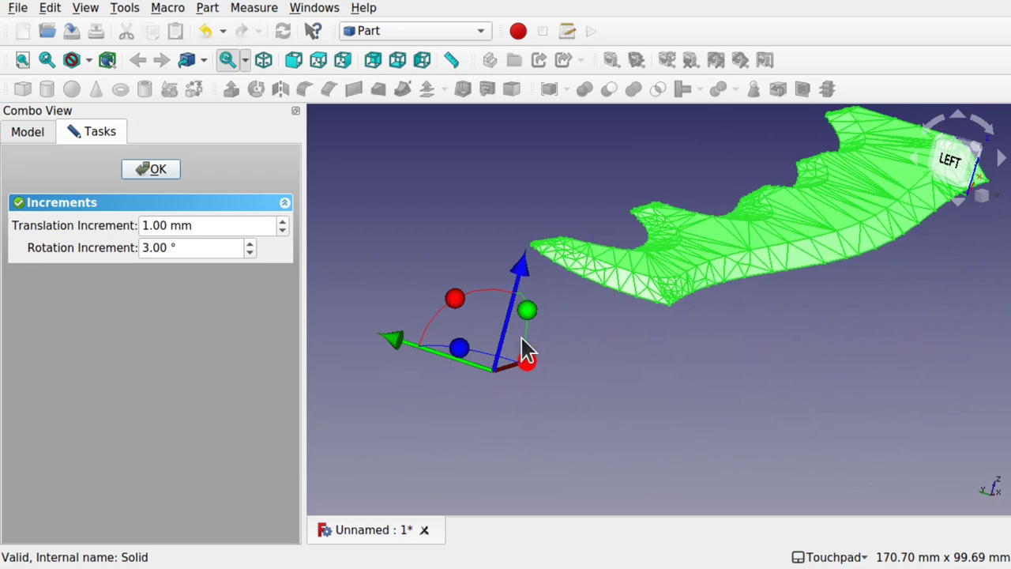
{"action": "left_click", "coordinate": [154, 171]}
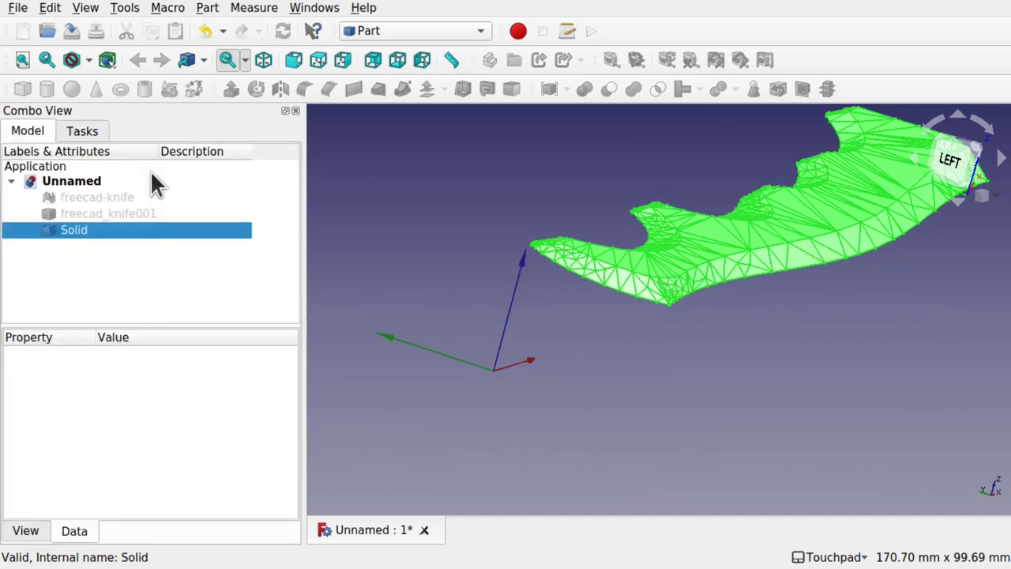
- Delete the Solid and make freecad_knife001 visible
{"action": "key", "text": "Delete"}
{"action": "left_click", "coordinate": [77, 211]}
{"action": "key", "text": "space"}
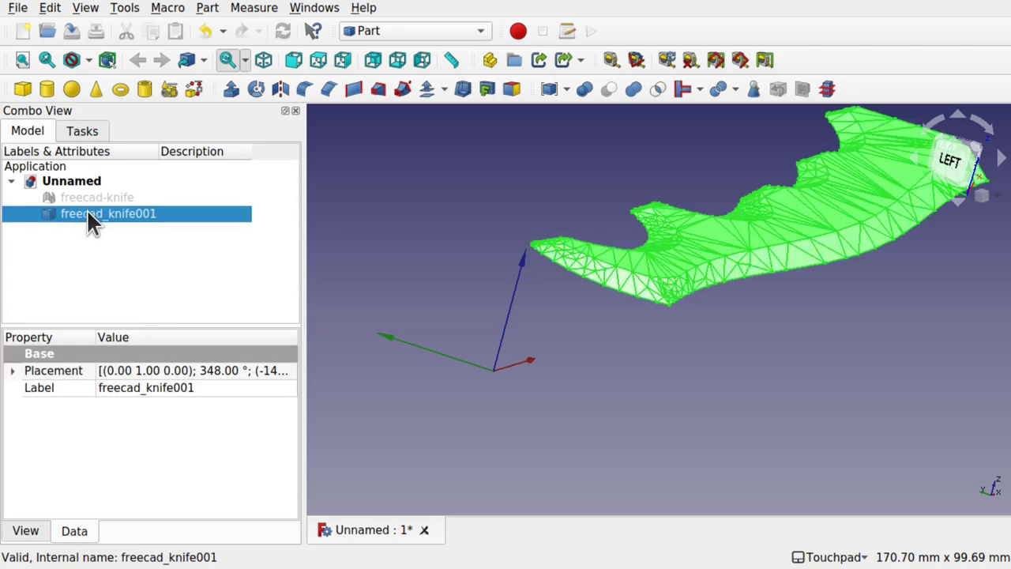
- Transform freecad_knife001 by lowering it along Z and shifting it in the positive Y direction so its end sits at the origin
{"action": "left_click_drag", "start_coordinate": [699, 260], "coordinate": [607, 285], "text": "shift"}
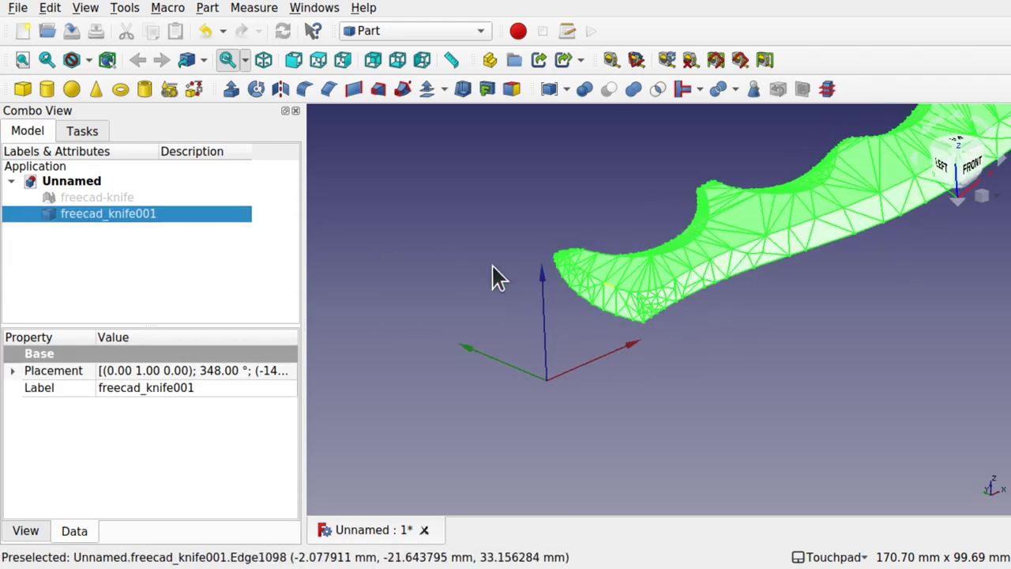
{"action": "right_click", "coordinate": [124, 216]}
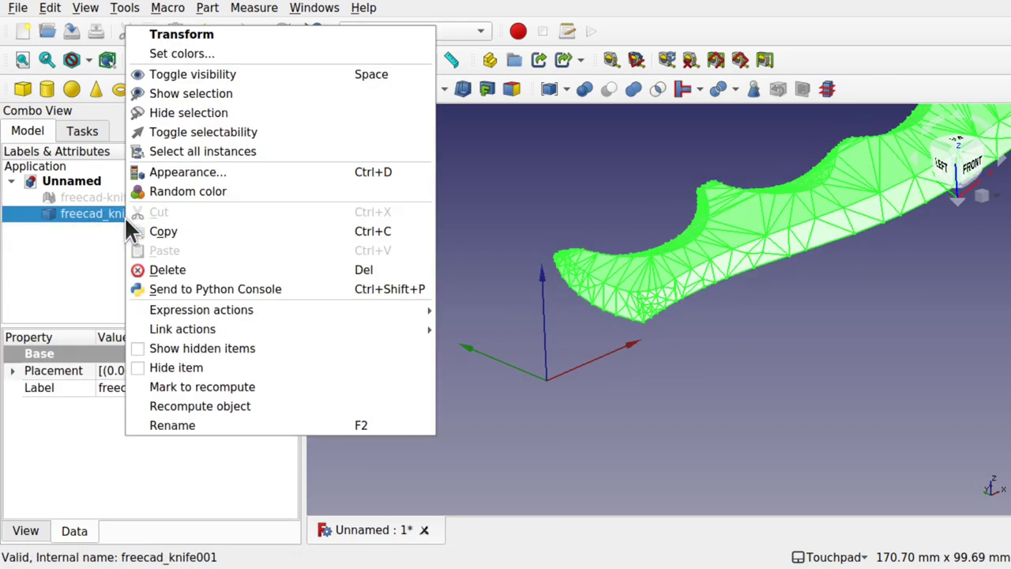
{"action": "left_click", "coordinate": [206, 35]}
{"action": "scroll", "coordinate": [637, 213], "scroll_direction": "down", "scroll_amount": 5}
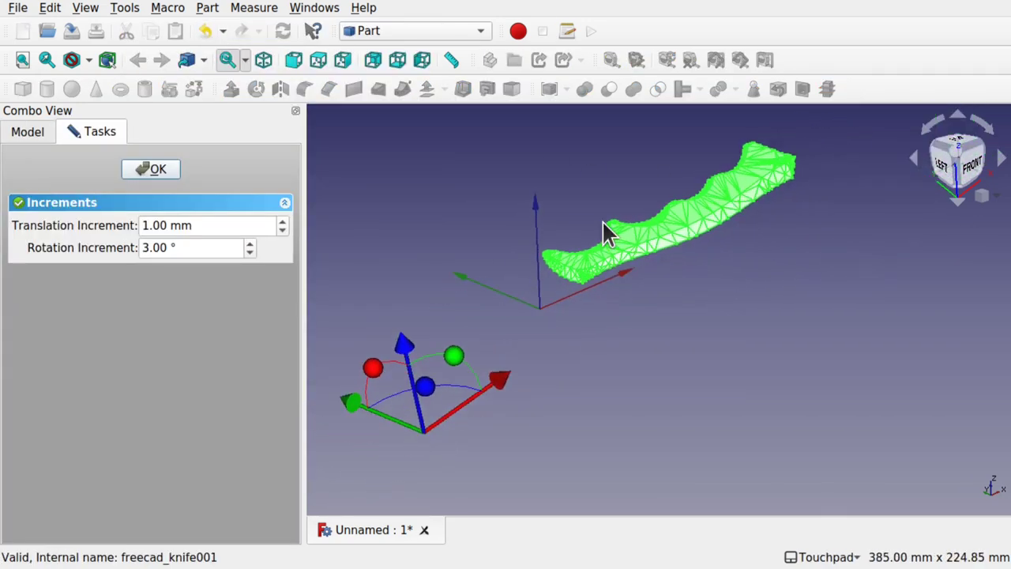
{"action": "left_click_drag", "start_coordinate": [405, 344], "coordinate": [562, 342]}
{"action": "left_click_drag", "start_coordinate": [555, 306], "coordinate": [548, 330]}
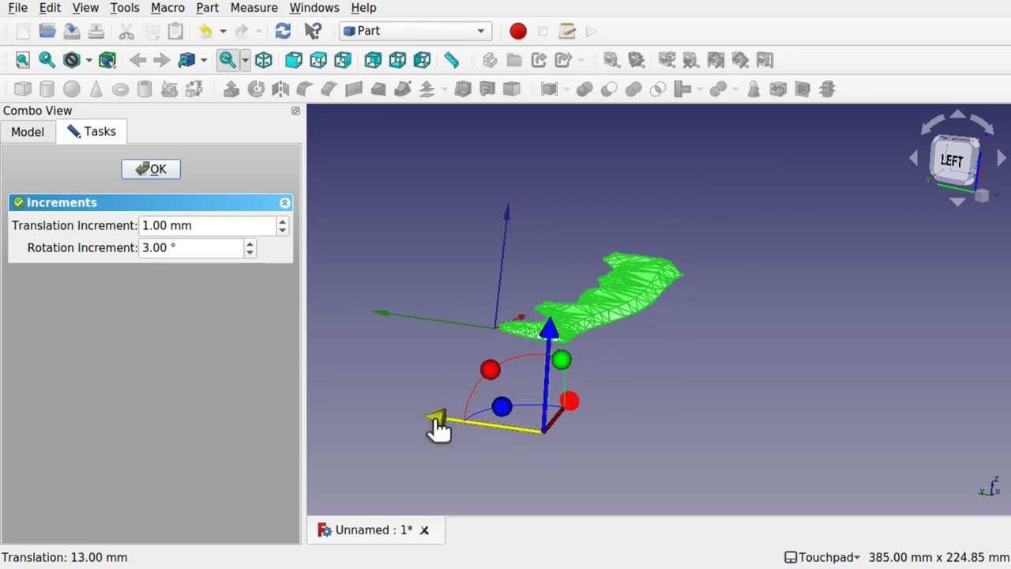
{"action": "left_click_drag", "start_coordinate": [440, 429], "coordinate": [399, 425]}
{"action": "scroll", "coordinate": [498, 328], "scroll_direction": "up", "scroll_amount": 8}
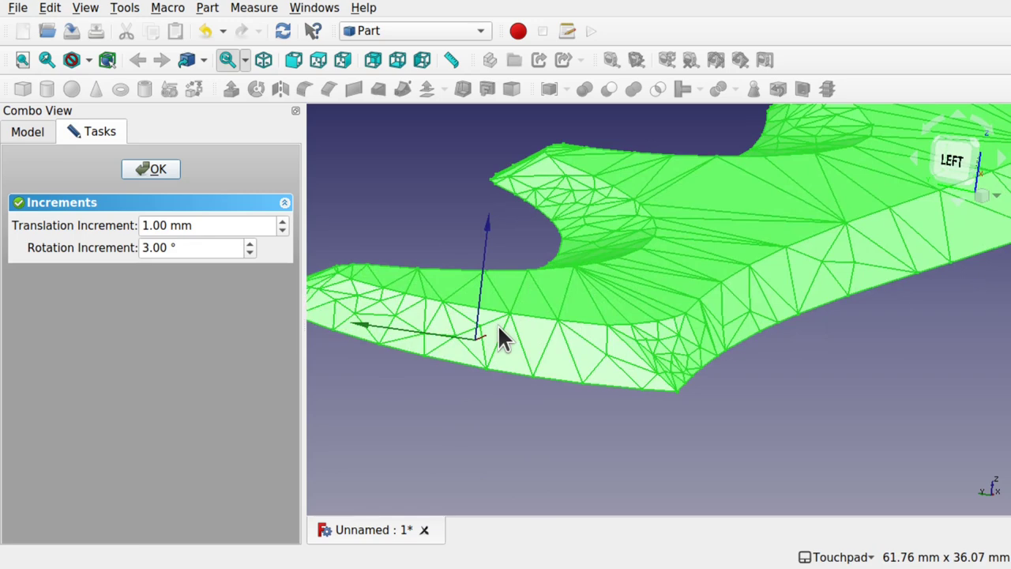
{"action": "scroll", "coordinate": [497, 328], "scroll_direction": "down", "scroll_amount": 5}
{"action": "scroll", "coordinate": [499, 332], "scroll_direction": "down", "scroll_amount": 4}
{"action": "left_click", "coordinate": [162, 170]}
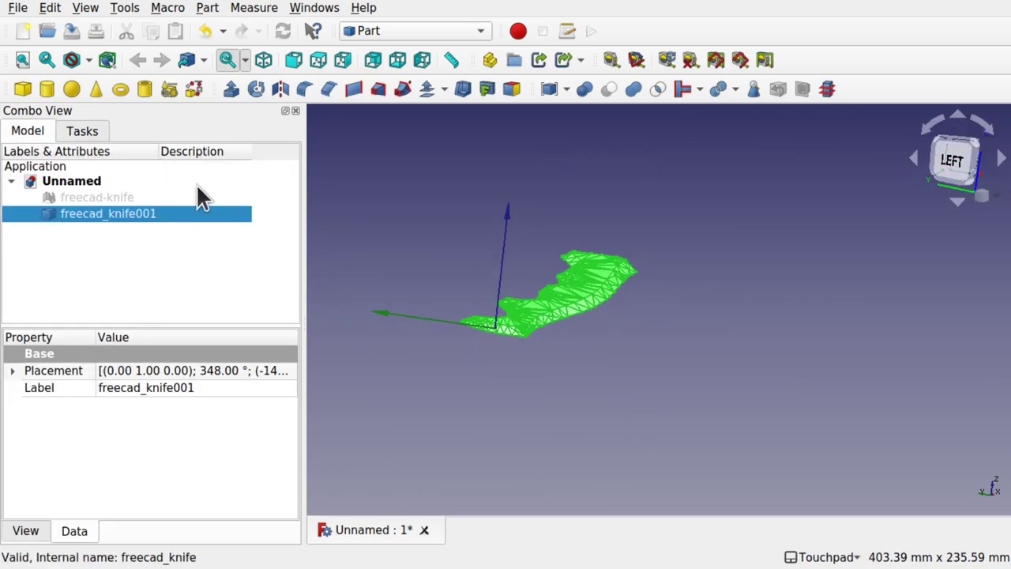
- Create a refined solid from the shell of the repositioned freecad_knife001 and hide that source shape
{"action": "left_click", "coordinate": [193, 89]}
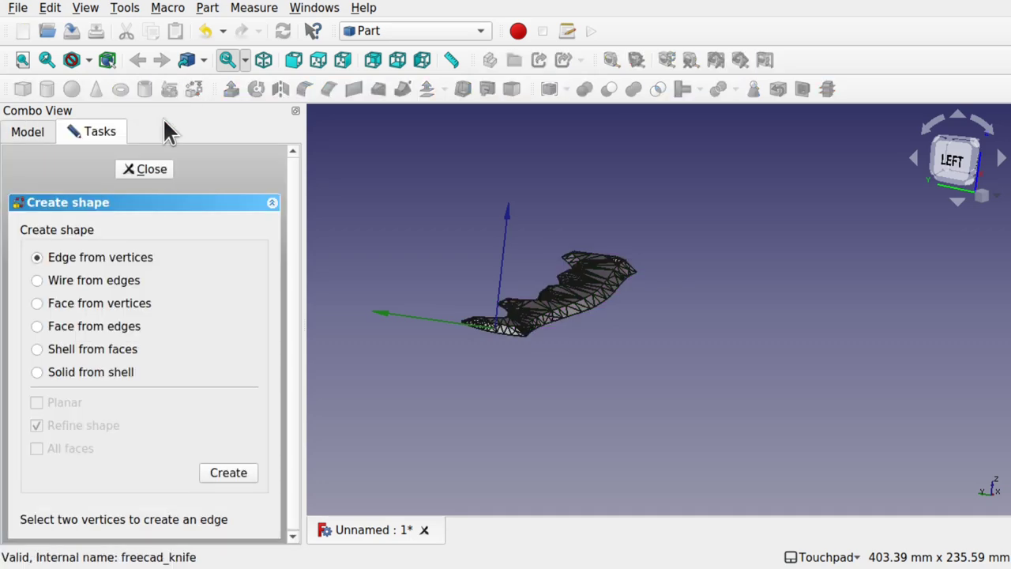
{"action": "left_click", "coordinate": [37, 372]}
{"action": "scroll", "coordinate": [543, 271], "scroll_direction": "up", "scroll_amount": 8}
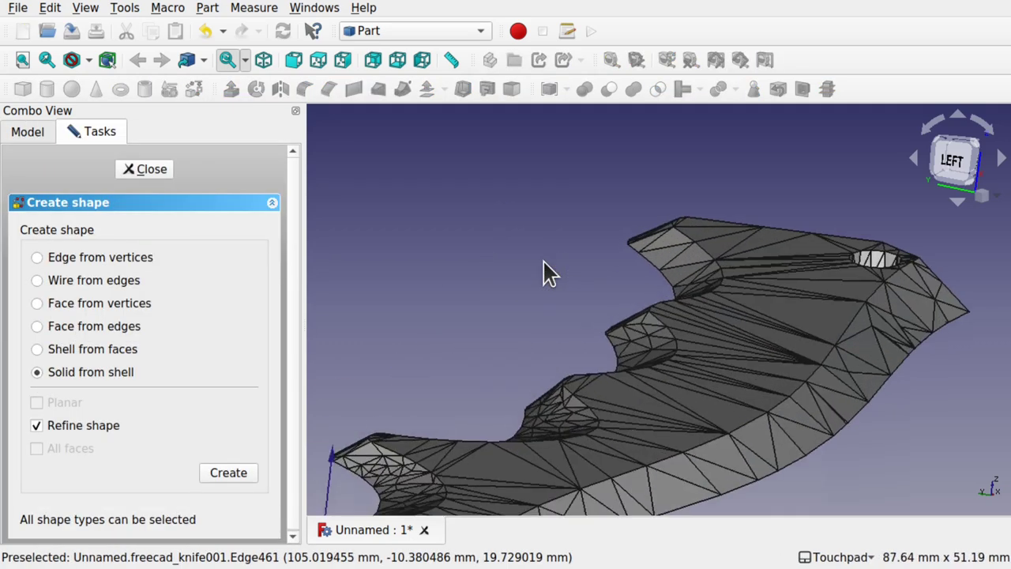
{"action": "left_click", "coordinate": [638, 417]}
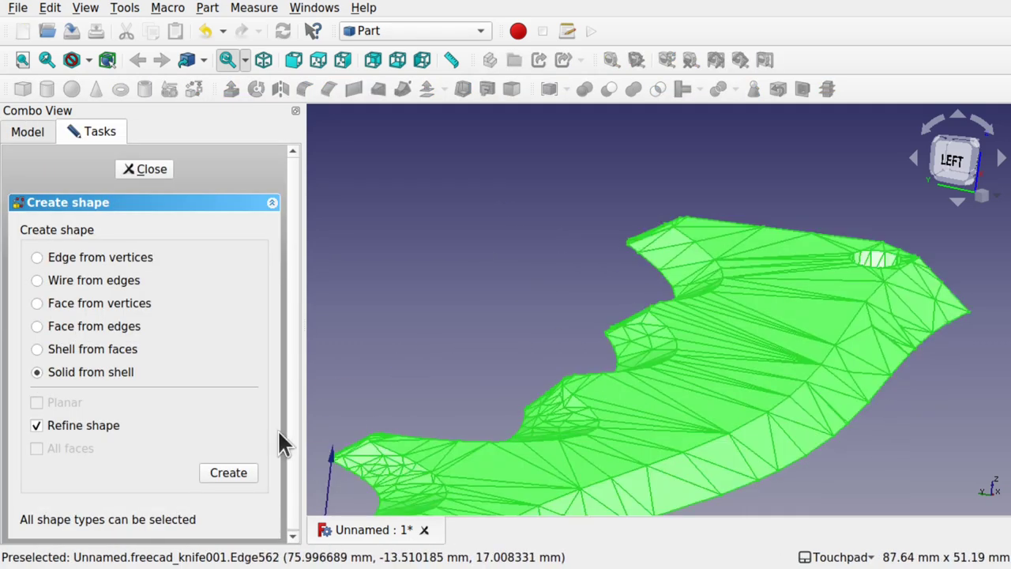
{"action": "left_click", "coordinate": [228, 472]}
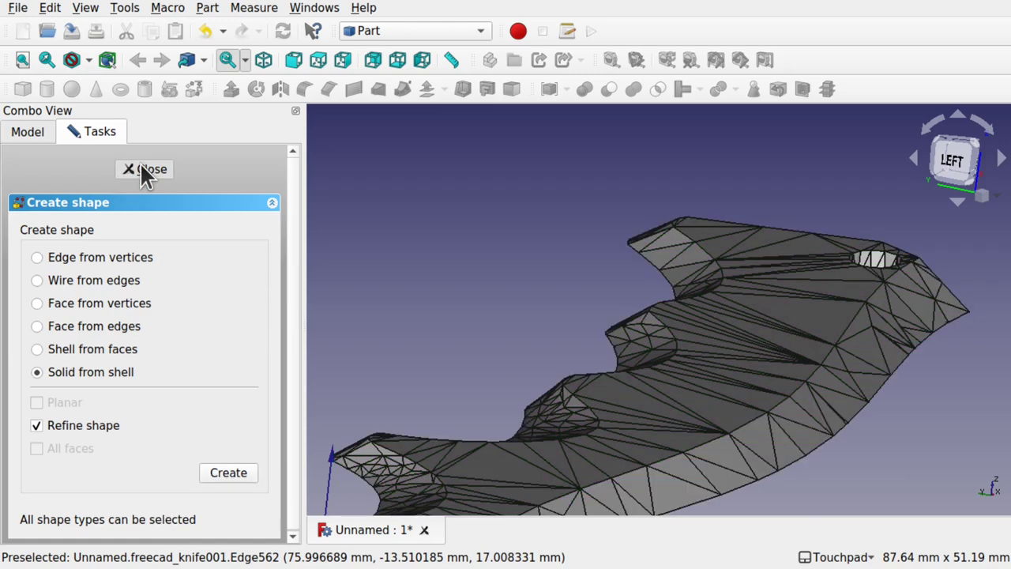
{"action": "left_click", "coordinate": [145, 169]}
{"action": "left_click", "coordinate": [79, 215]}
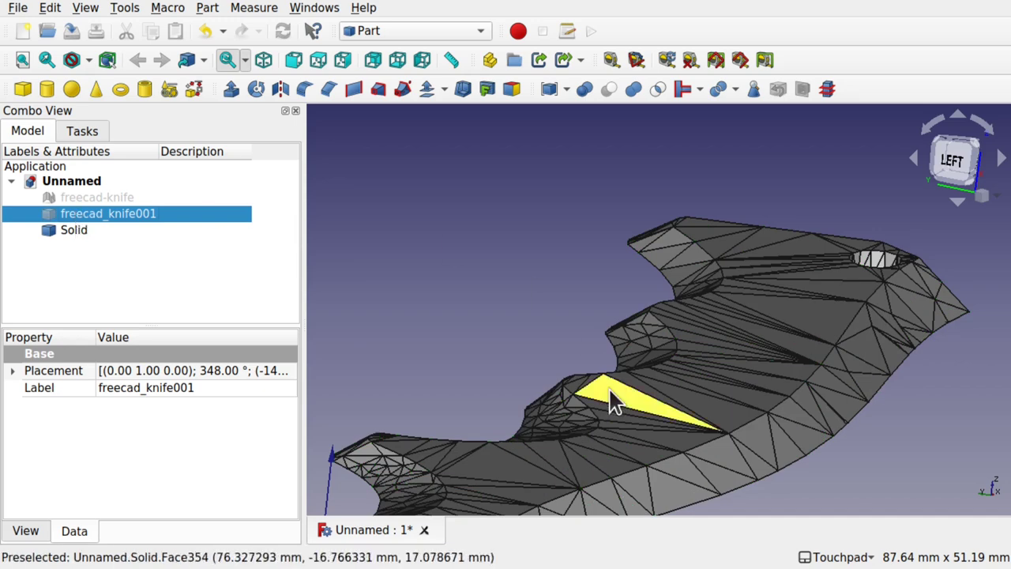
- Try out Transform on the Solid by moving it 24 mm along Z and back by -24 mm
{"action": "scroll", "coordinate": [613, 404], "scroll_direction": "down", "scroll_amount": 5}
{"action": "scroll", "coordinate": [616, 402], "scroll_direction": "up", "scroll_amount": 1}
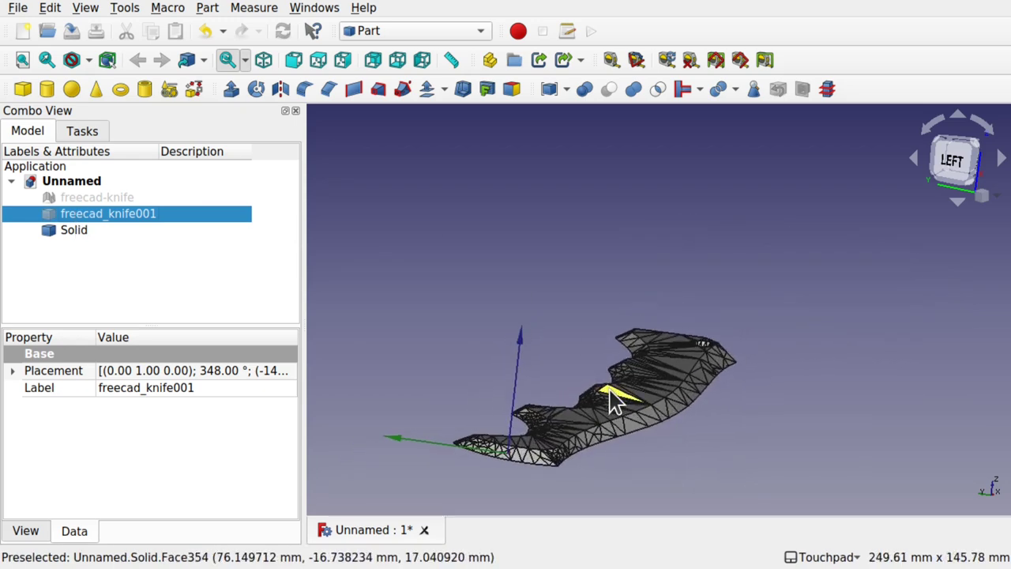
{"action": "left_click", "coordinate": [66, 234]}
{"action": "right_click", "coordinate": [63, 230]}
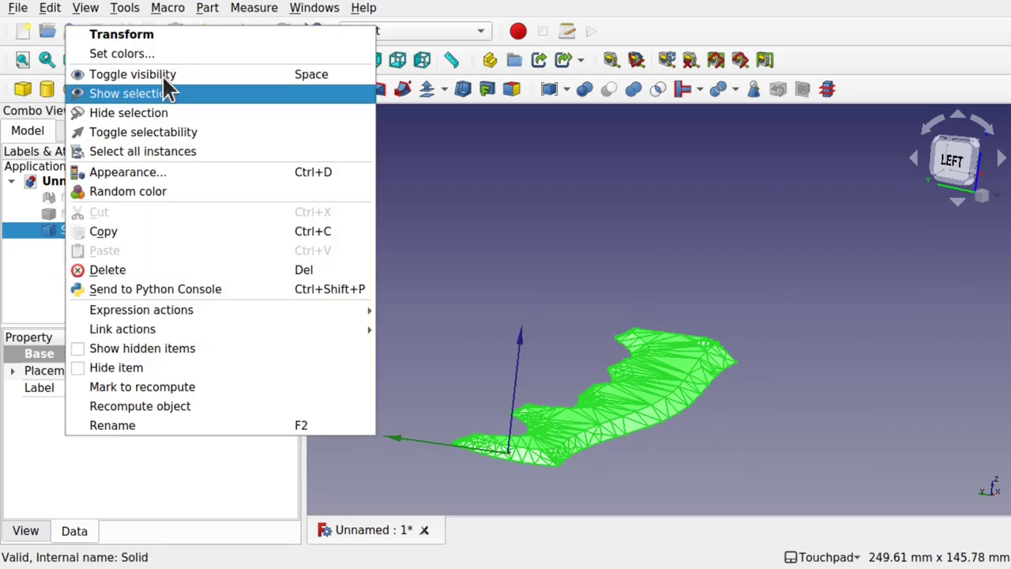
{"action": "left_click", "coordinate": [192, 35]}
{"action": "left_click_drag", "start_coordinate": [519, 341], "coordinate": [528, 276]}
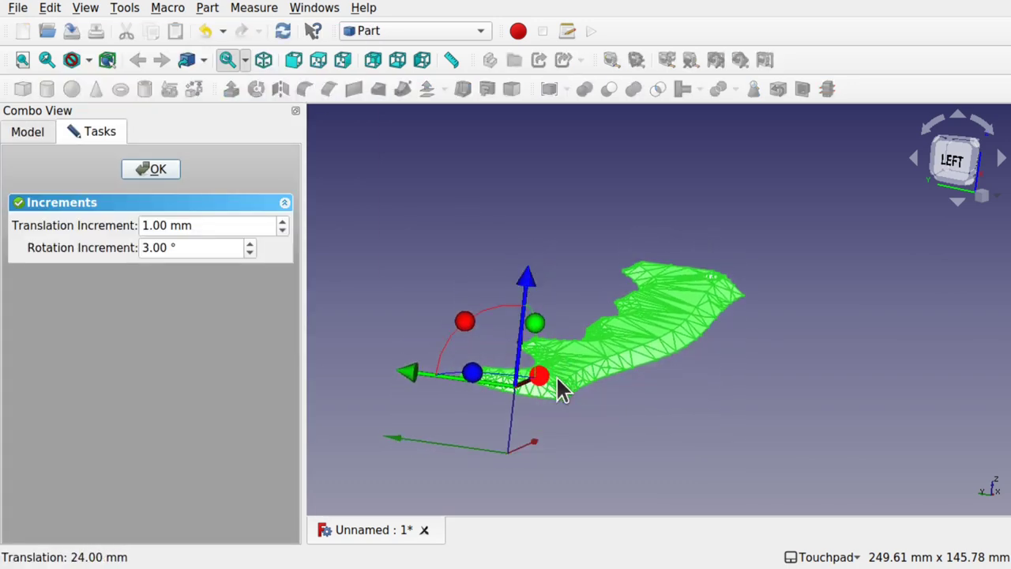
{"action": "mouse_move", "coordinate": [594, 351]}
{"action": "left_mouse_down", "text": "shift"}
{"action": "mouse_move", "coordinate": [528, 406]}
{"action": "mouse_move", "coordinate": [616, 353]}
{"action": "mouse_move", "coordinate": [602, 359]}
{"action": "left_mouse_up", "text": "shift"}
{"action": "left_click_drag", "start_coordinate": [551, 255], "coordinate": [545, 323]}
{"action": "left_click", "coordinate": [150, 169]}
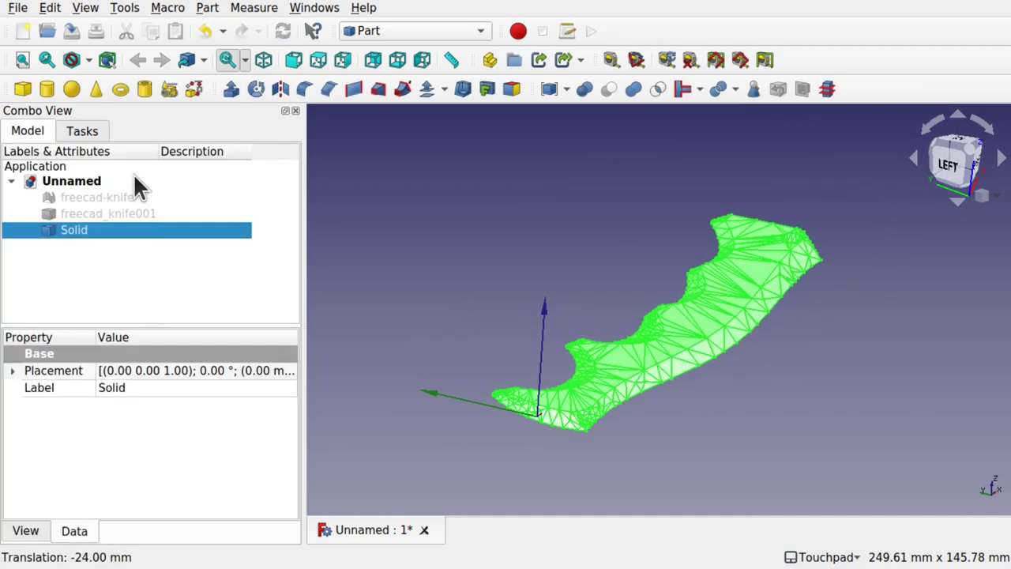
- Switch to the Part Design workbench and create a body using the Solid as its base feature
{"action": "middle_click_drag", "start_coordinate": [711, 380], "coordinate": [666, 218]}
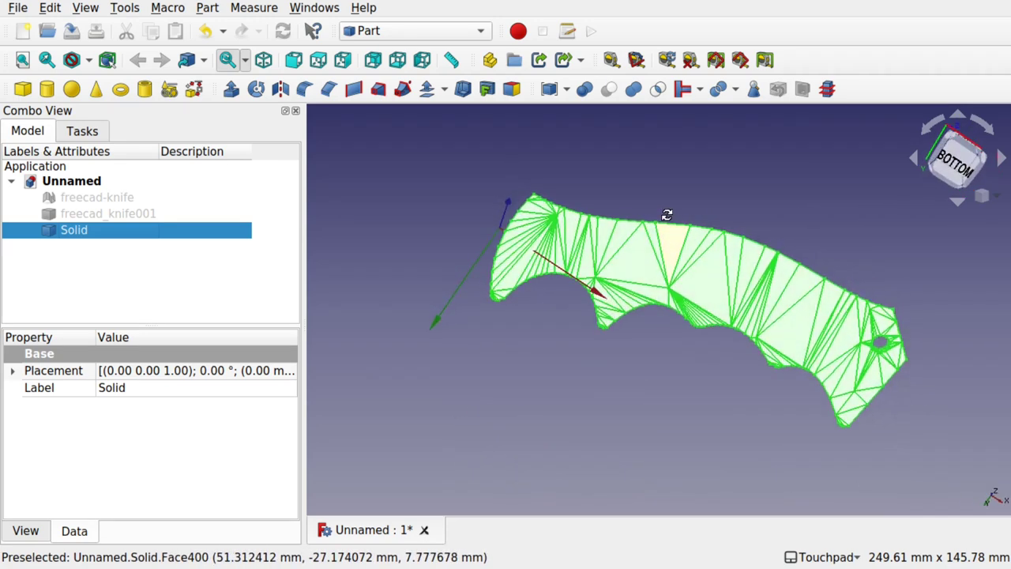
{"action": "left_click", "coordinate": [408, 24]}
{"action": "left_click", "coordinate": [398, 237]}
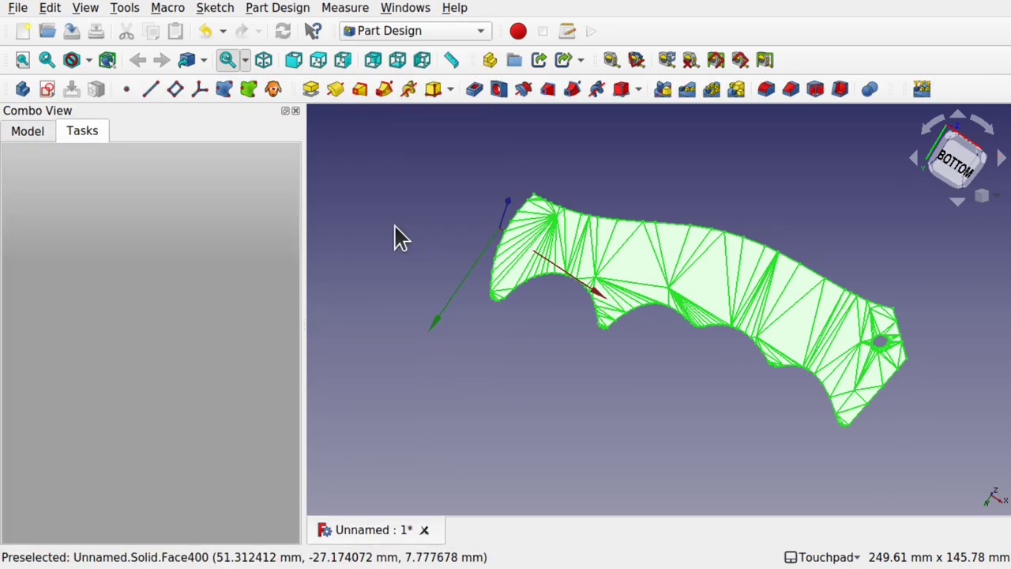
{"action": "left_click", "coordinate": [28, 133]}
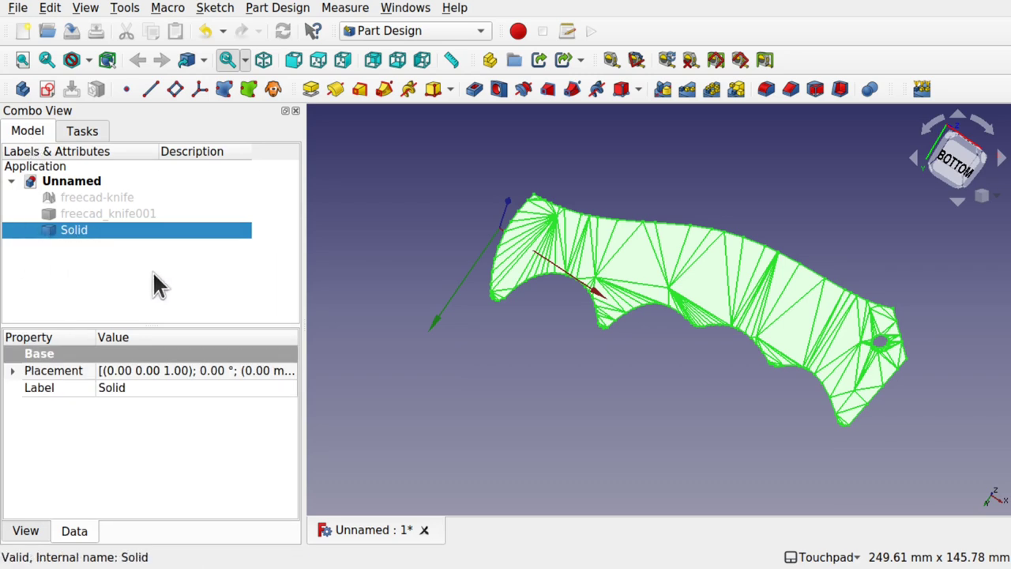
{"action": "left_click", "coordinate": [23, 90]}
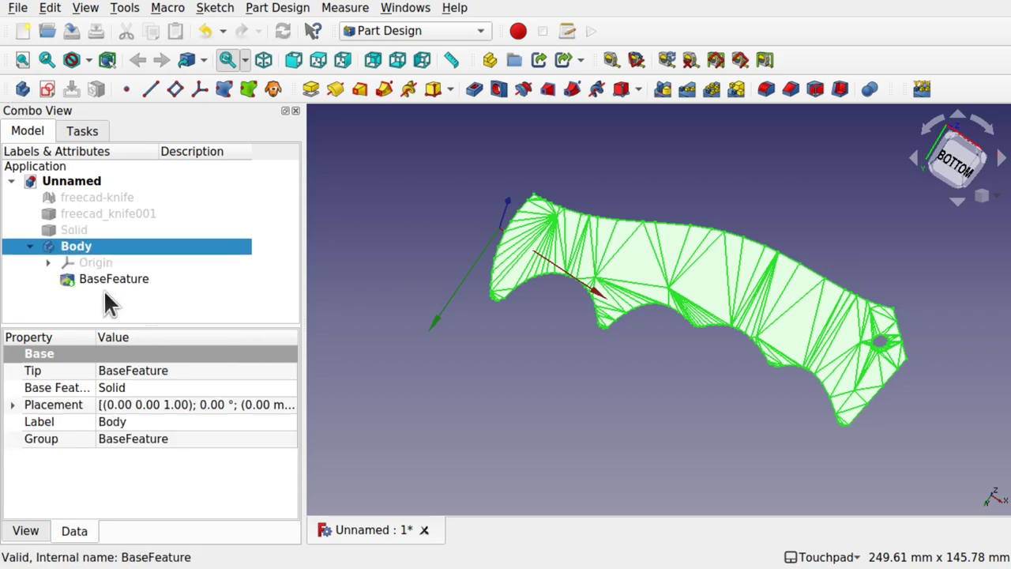
- Delete the Body holding the BaseFeature and make the Solid visible again
{"action": "left_click", "coordinate": [118, 281]}
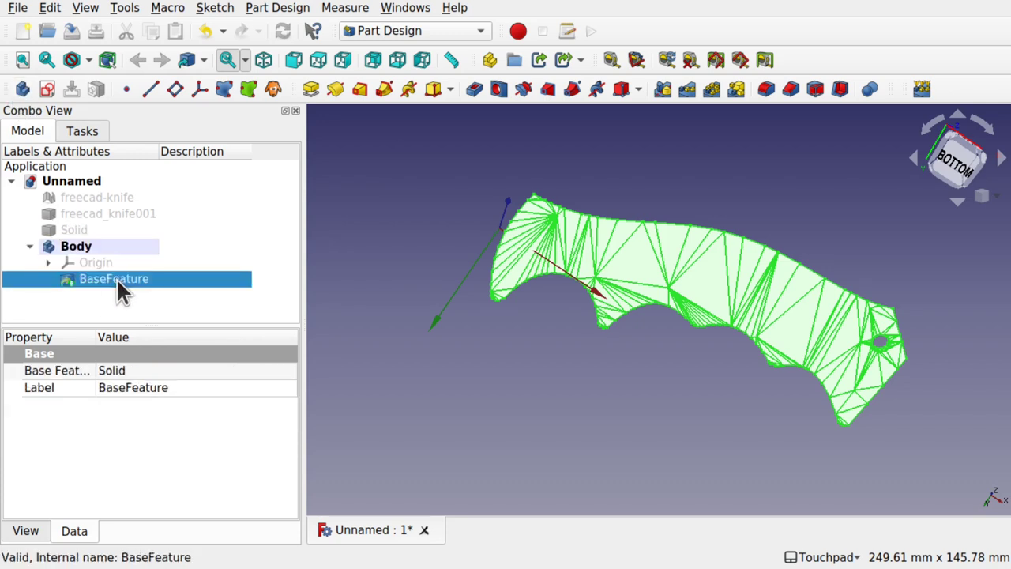
{"action": "left_click", "coordinate": [84, 246]}
{"action": "key", "text": "Delete"}
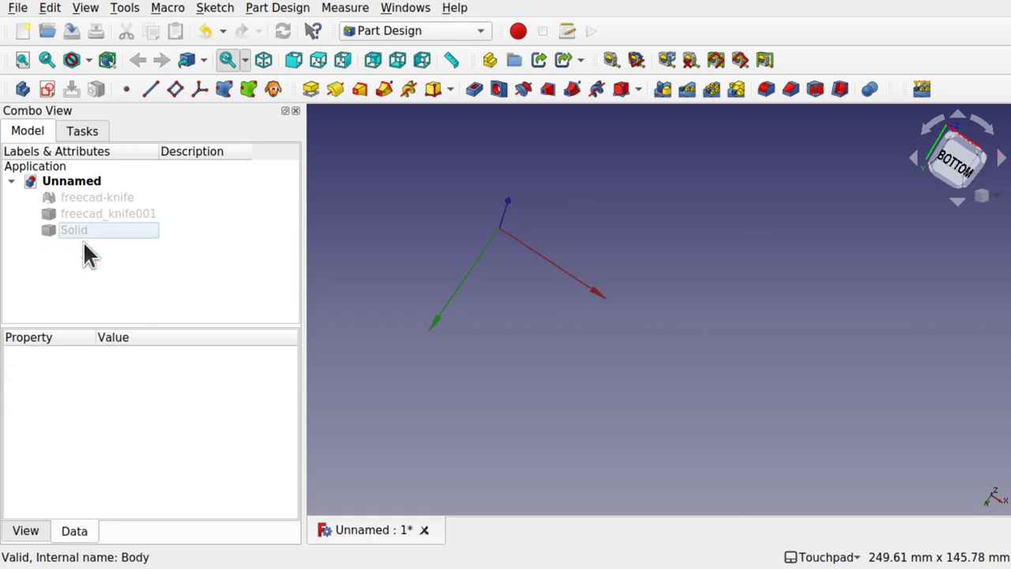
{"action": "left_click", "coordinate": [69, 232]}
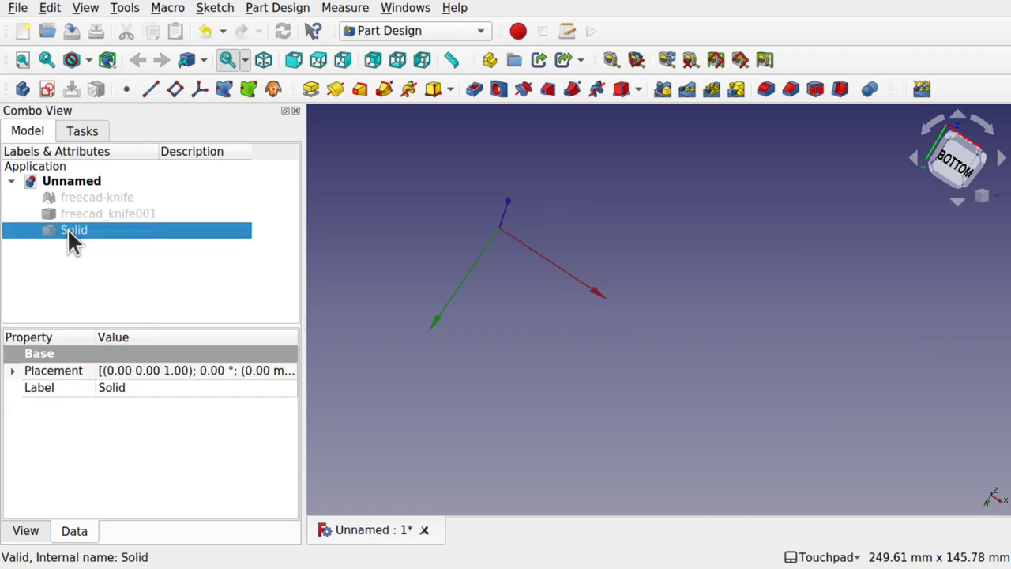
{"action": "key", "text": "space"}
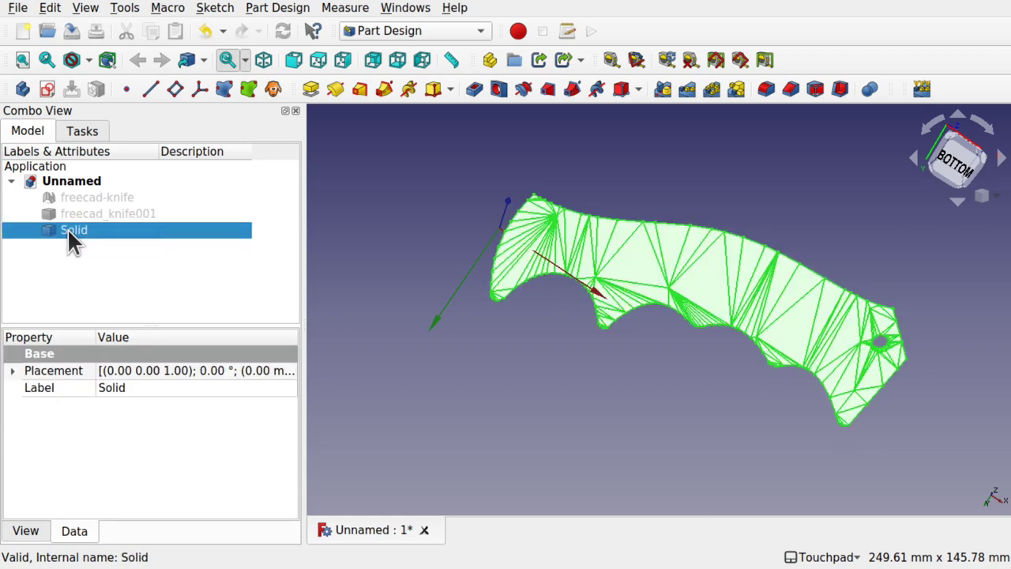
{"action": "left_click", "coordinate": [138, 272]}
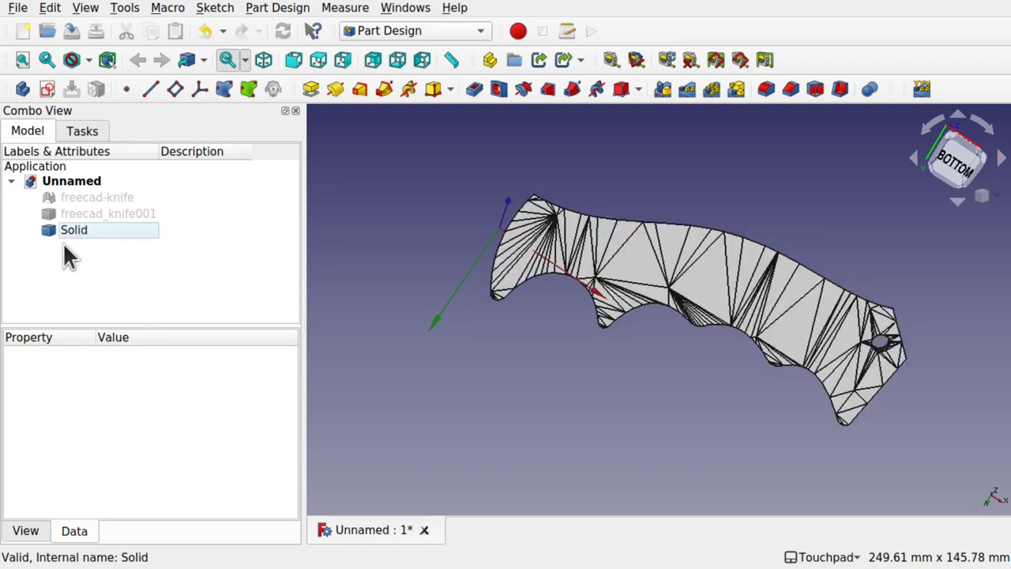
- Create an empty body and add the Solid to it as its base feature
{"action": "left_click", "coordinate": [24, 88]}
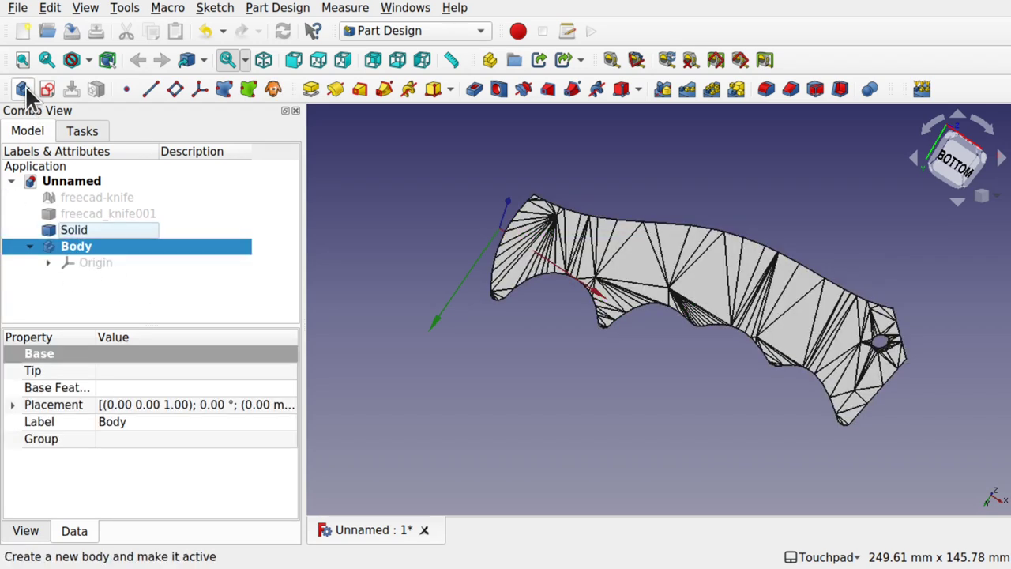
{"action": "left_click", "coordinate": [139, 305]}
{"action": "left_click", "coordinate": [74, 231]}
{"action": "left_click_drag", "start_coordinate": [74, 231], "coordinate": [166, 249]}
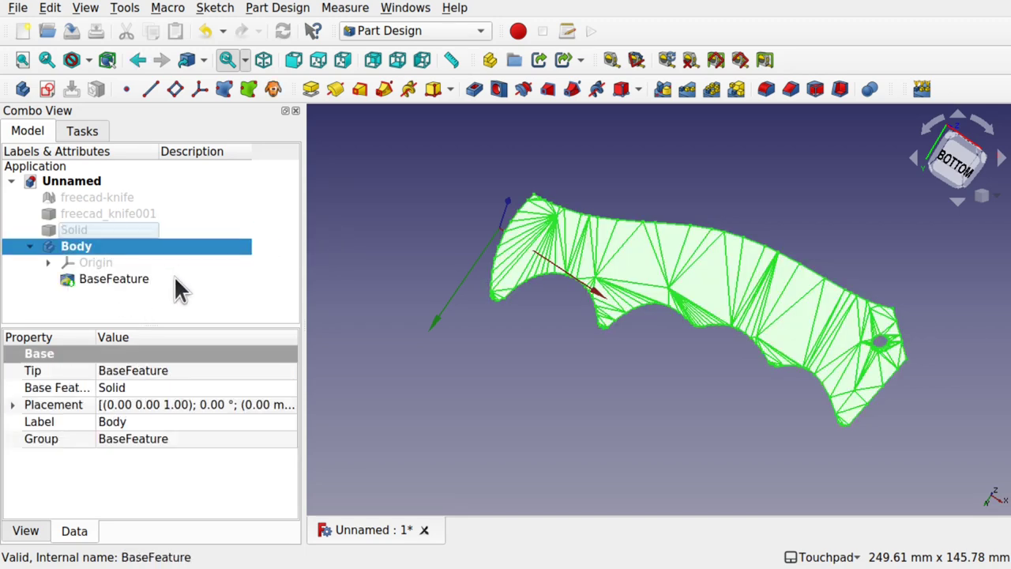
- Compare the original Solid with the Body's BaseFeature and examine the handle's underside
{"action": "left_click", "coordinate": [91, 229]}
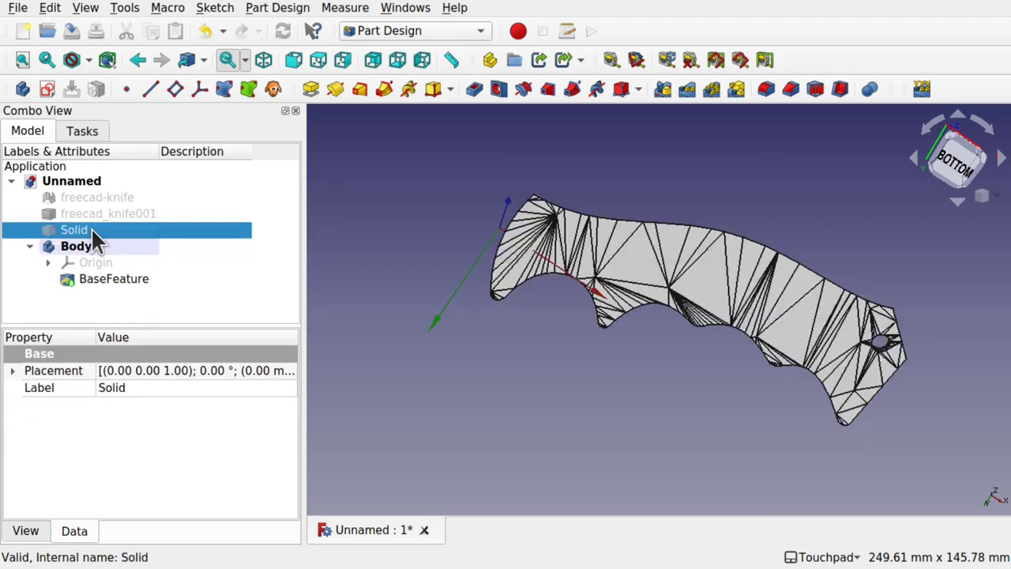
{"action": "left_click", "coordinate": [103, 282]}
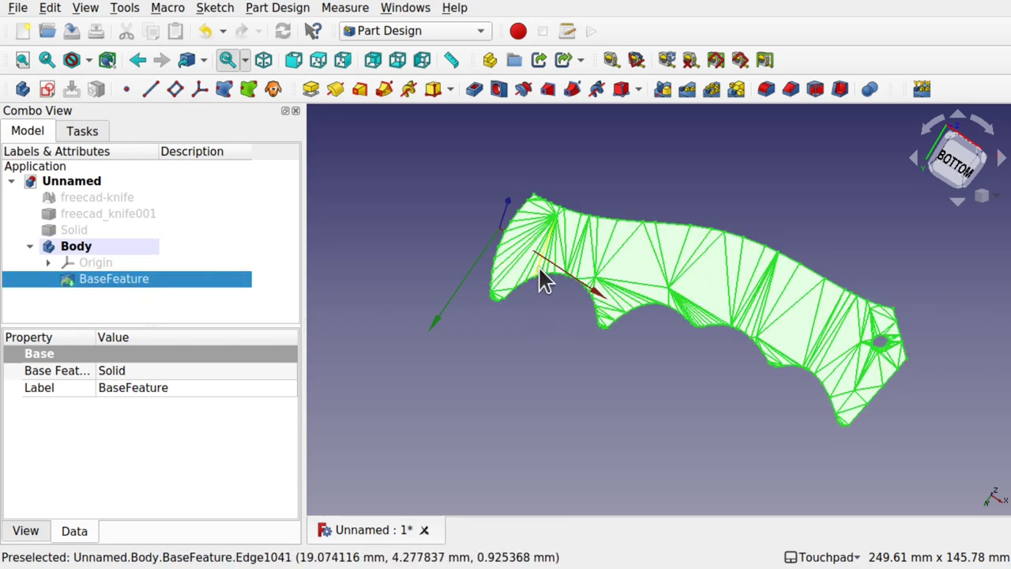
{"action": "left_click", "coordinate": [75, 232]}
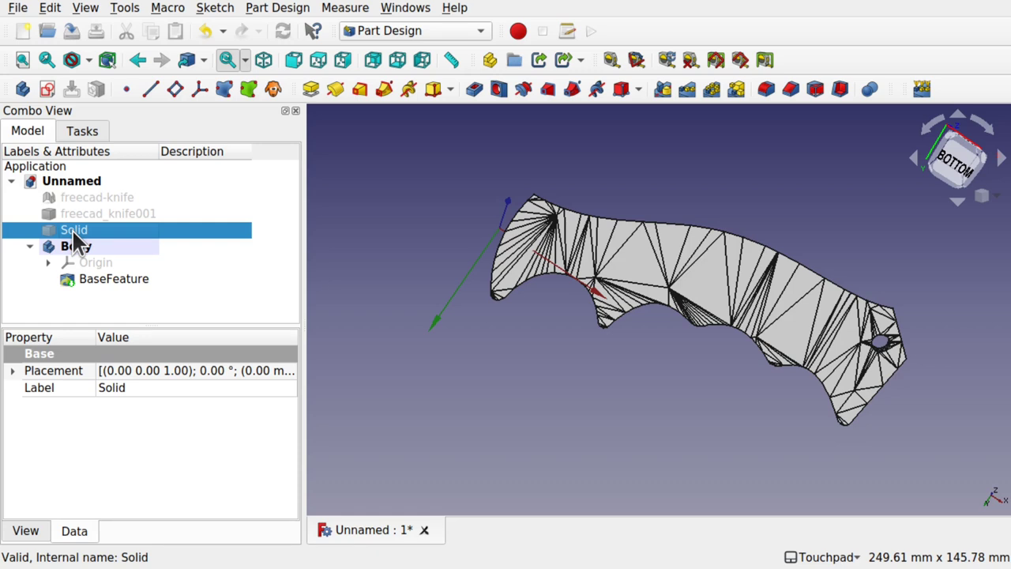
{"action": "left_click", "coordinate": [151, 308]}
{"action": "left_click", "coordinate": [123, 283]}
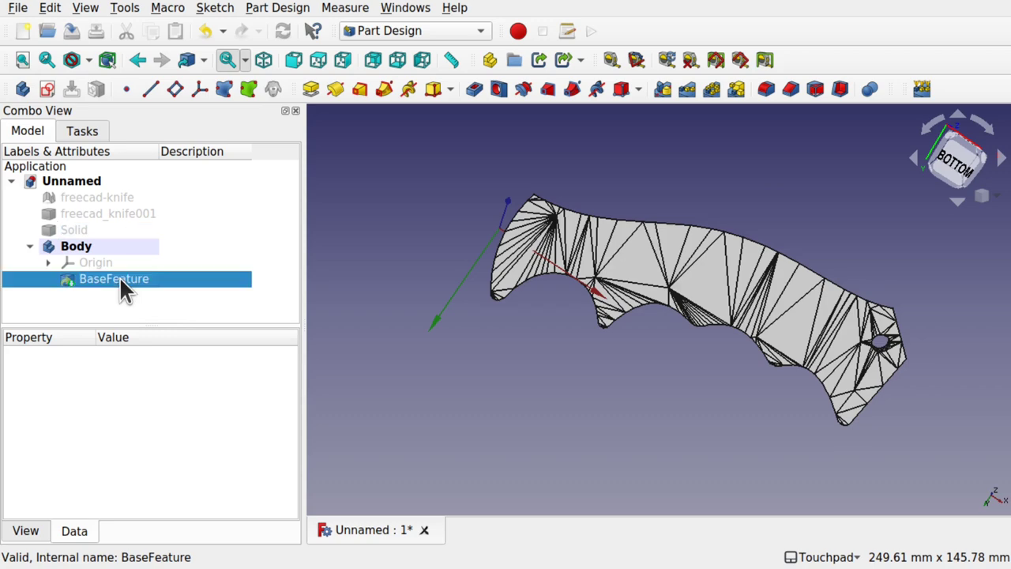
{"action": "left_click_drag", "start_coordinate": [797, 284], "coordinate": [798, 246], "text": "shift"}
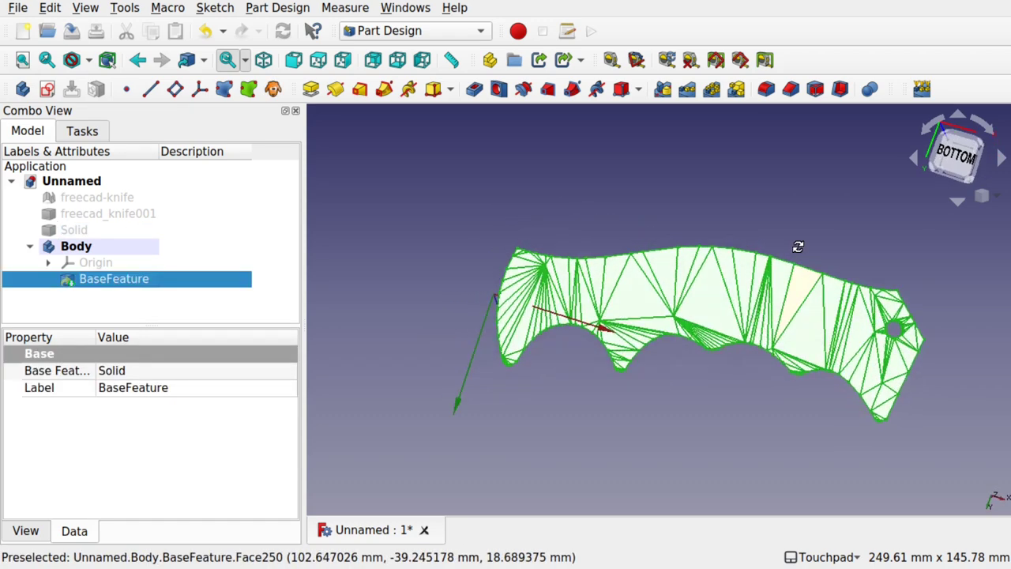
{"action": "left_click", "coordinate": [435, 322]}
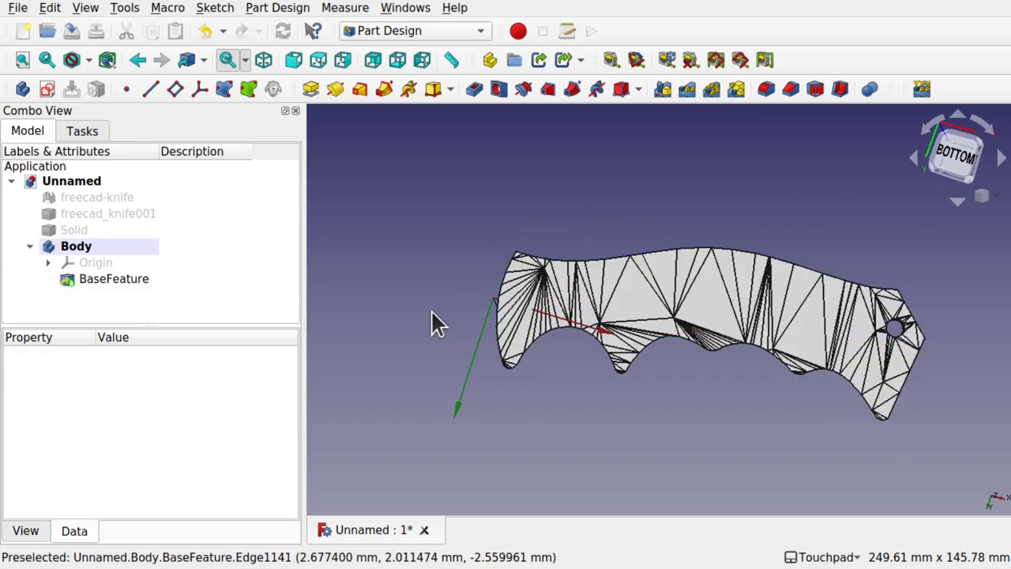
{"action": "mouse_move", "coordinate": [643, 282]}
{"action": "left_mouse_down", "text": "alt"}
{"action": "mouse_move", "coordinate": [655, 449]}
{"action": "mouse_move", "coordinate": [659, 279]}
{"action": "mouse_move", "coordinate": [632, 294]}
{"action": "left_mouse_up", "text": "alt"}
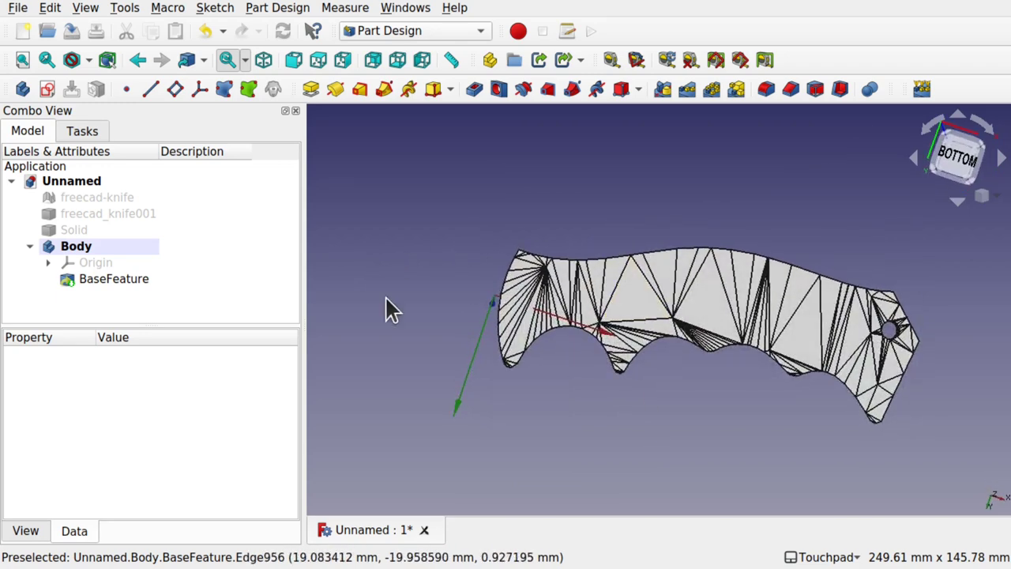
- Create a sketch on the Body's XY_Plane, check its viewing side, and close it empty
{"action": "left_click", "coordinate": [48, 88]}
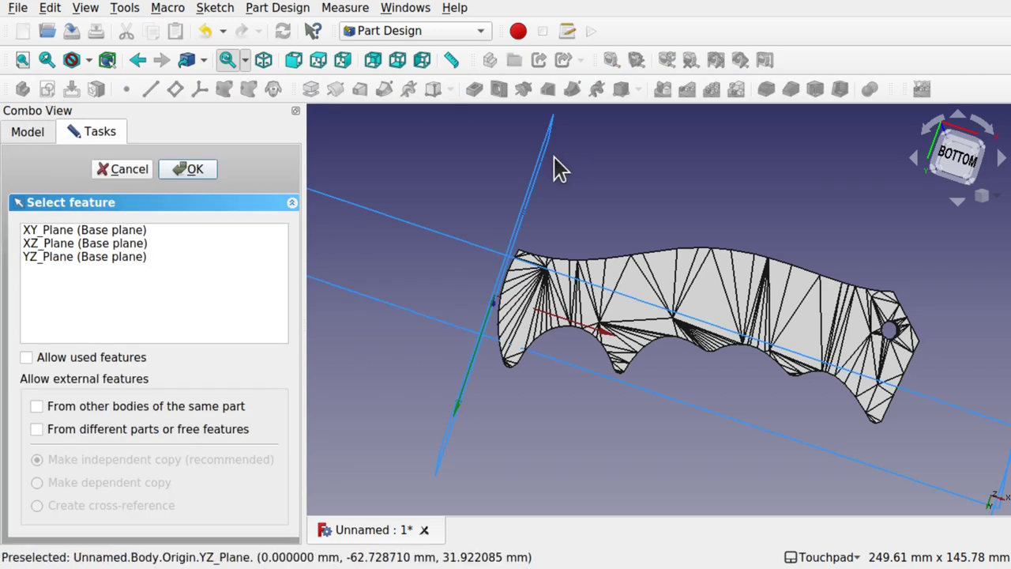
{"action": "left_click", "coordinate": [48, 231]}
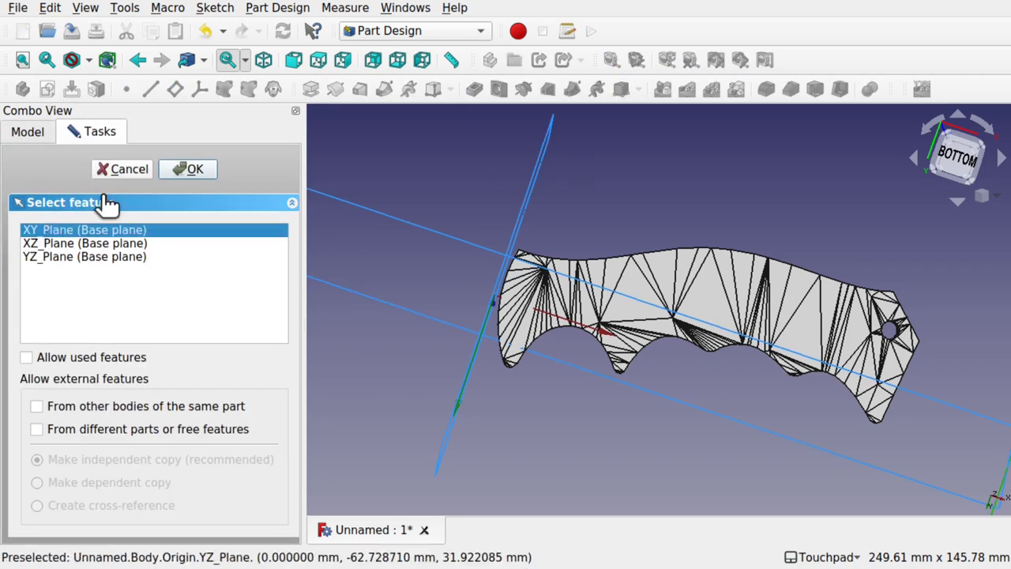
{"action": "left_click", "coordinate": [187, 169]}
{"action": "left_click_drag", "start_coordinate": [662, 368], "coordinate": [670, 323], "text": "alt"}
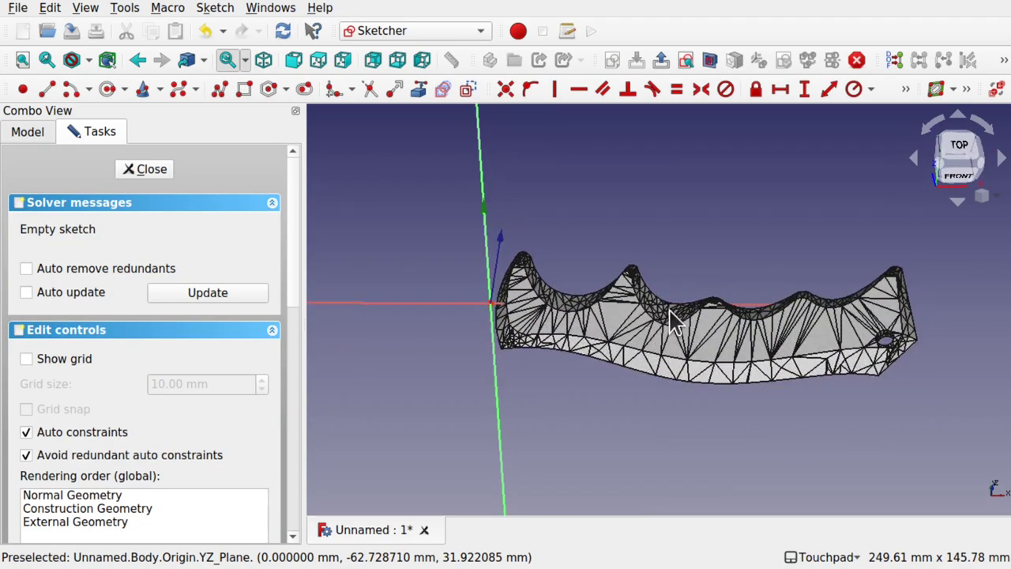
{"action": "left_click", "coordinate": [144, 170]}
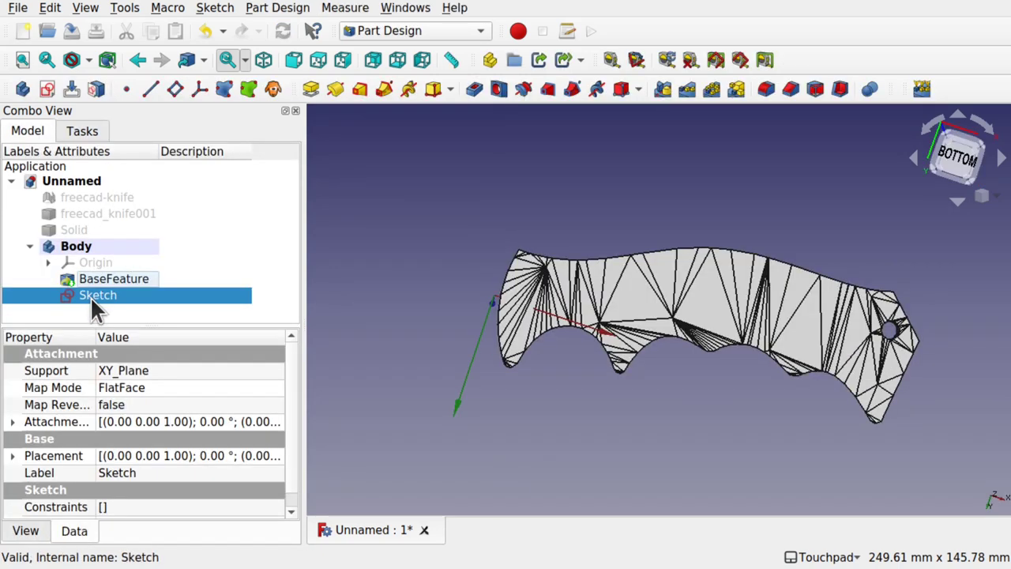
- Set the sketch's Map Reversed property to true
{"action": "left_click", "coordinate": [150, 405]}
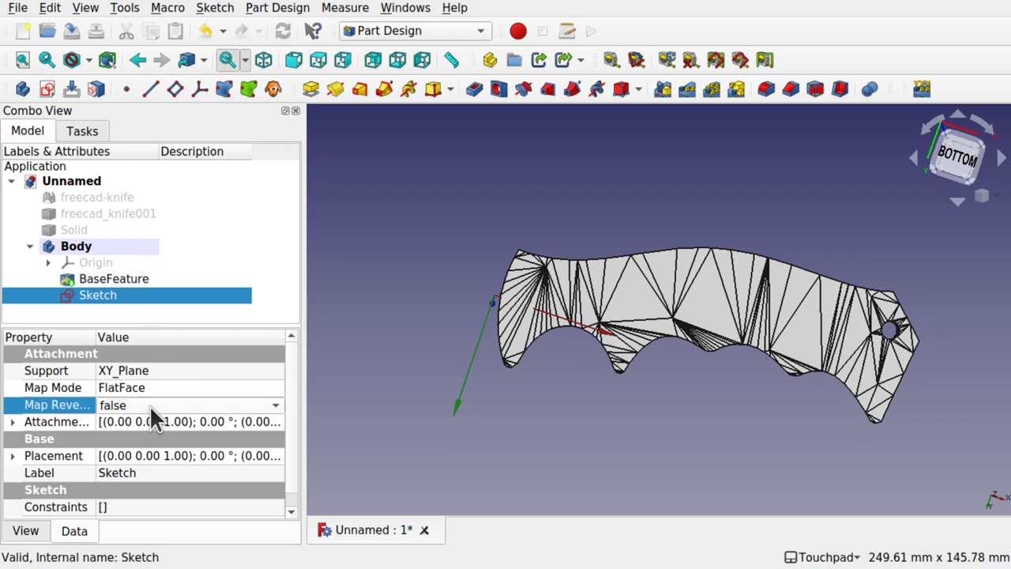
{"action": "left_click", "coordinate": [149, 404]}
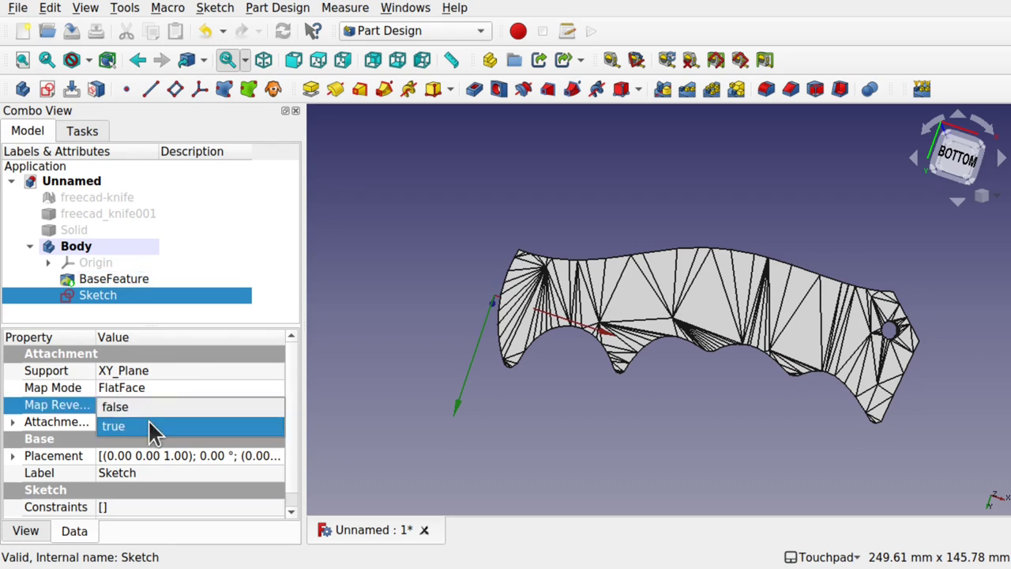
{"action": "left_click", "coordinate": [154, 428]}
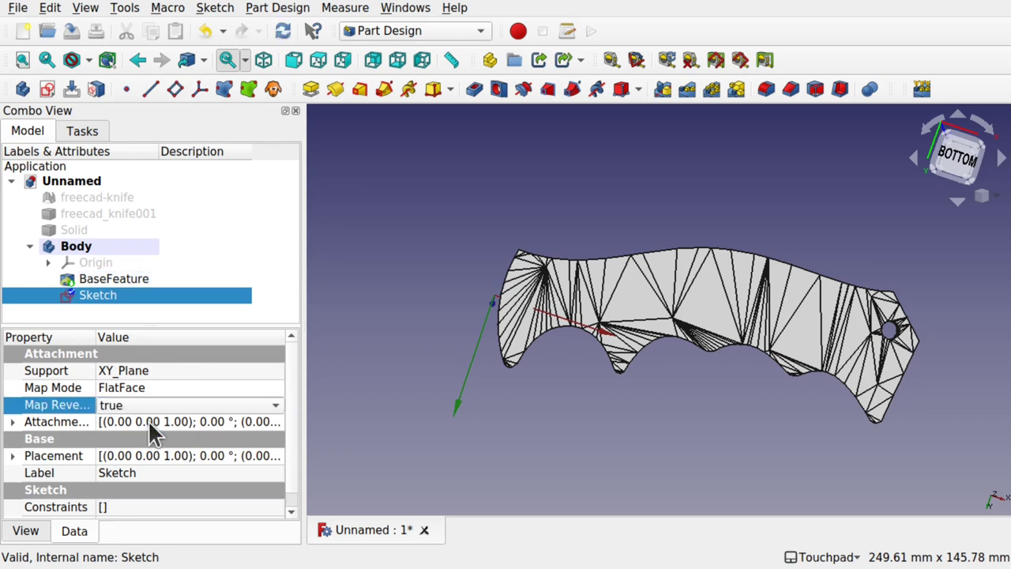
- Reopen the reversed sketch for editing and inspect its orientation relative to the handle
{"action": "left_click", "coordinate": [126, 314]}
{"action": "double_click", "coordinate": [105, 296]}
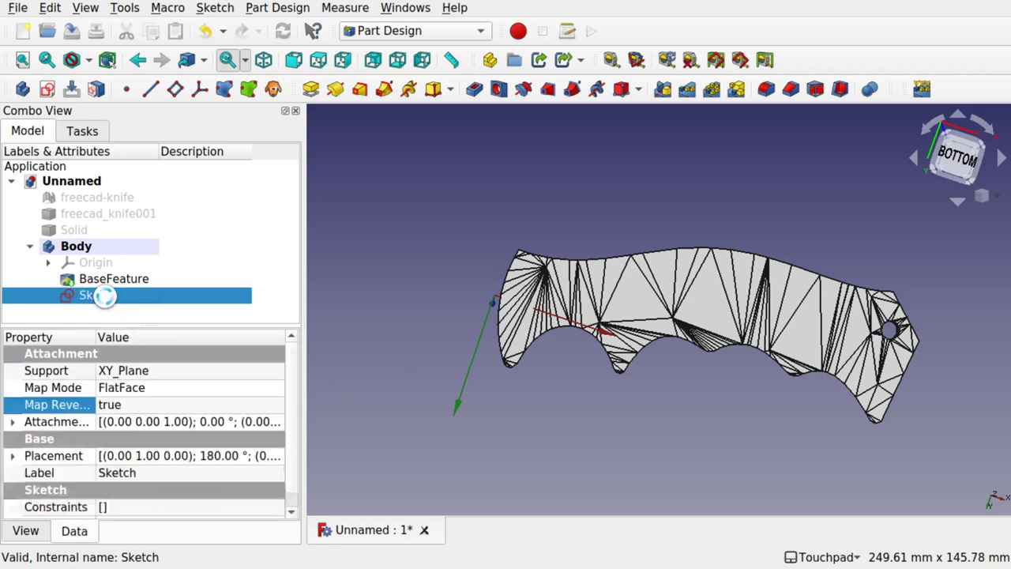
{"action": "left_click_drag", "start_coordinate": [534, 370], "coordinate": [600, 272], "text": "shift"}
{"action": "mouse_move", "coordinate": [600, 272]}
{"action": "middle_mouse_down"}
{"action": "mouse_move", "coordinate": [783, 413]}
{"action": "mouse_move", "coordinate": [709, 352]}
{"action": "mouse_move", "coordinate": [587, 361]}
{"action": "mouse_move", "coordinate": [520, 344]}
{"action": "mouse_move", "coordinate": [445, 343]}
{"action": "mouse_move", "coordinate": [458, 344]}
{"action": "middle_mouse_up"}
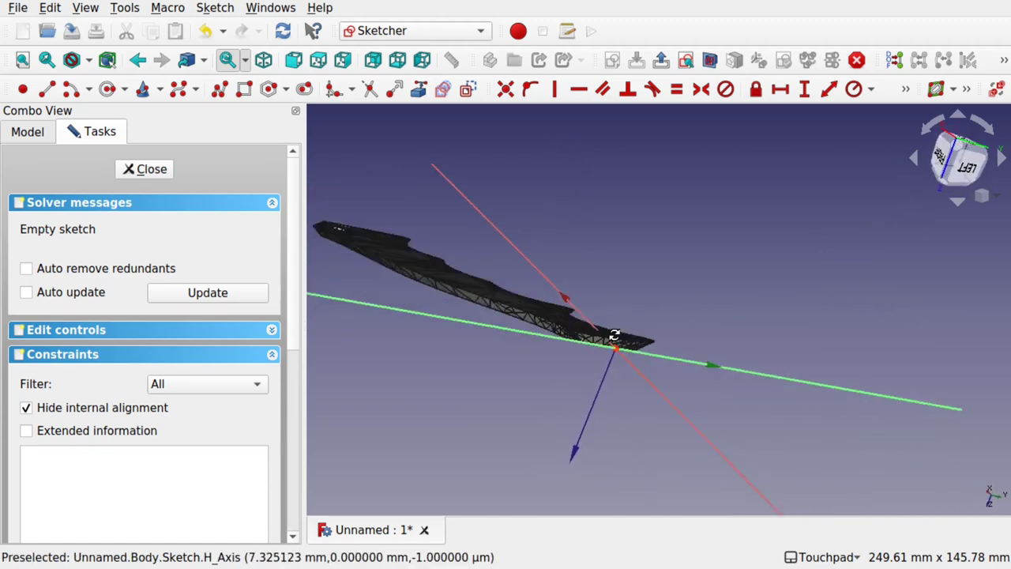
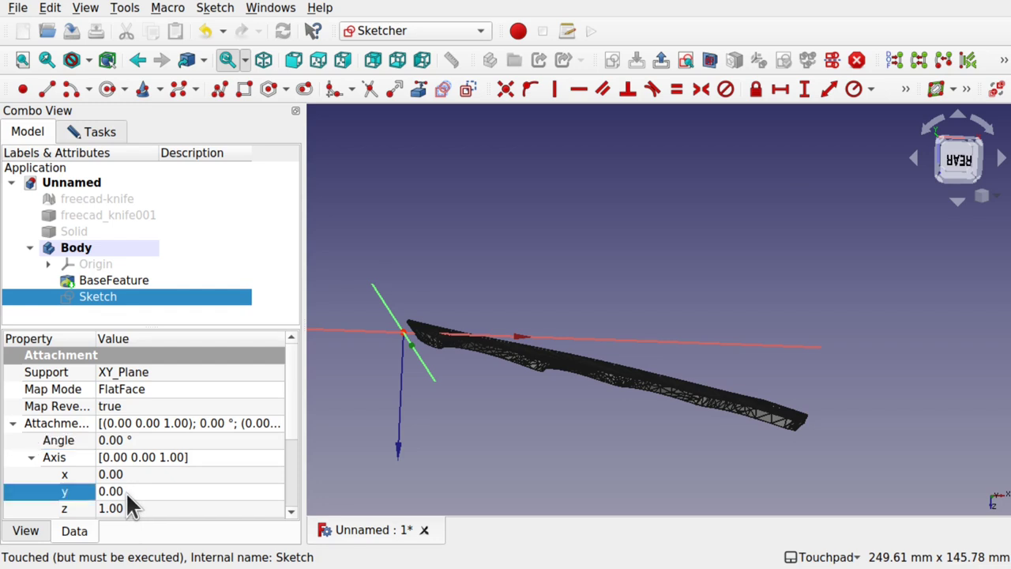
{"action": "left_click", "coordinate": [125, 492]}
- Set the rotation axis of the sketch's attachment offset to y 1 and z 0
{"action": "type", "text": "1"}
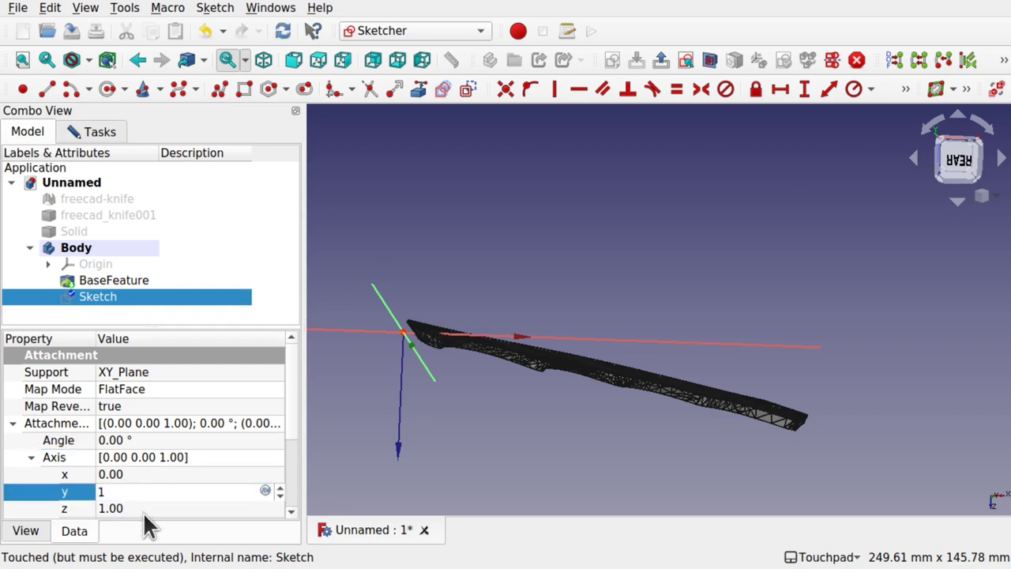
{"action": "left_click", "coordinate": [143, 512]}
{"action": "left_click", "coordinate": [131, 507]}
{"action": "left_click_drag", "start_coordinate": [131, 508], "coordinate": [79, 500]}
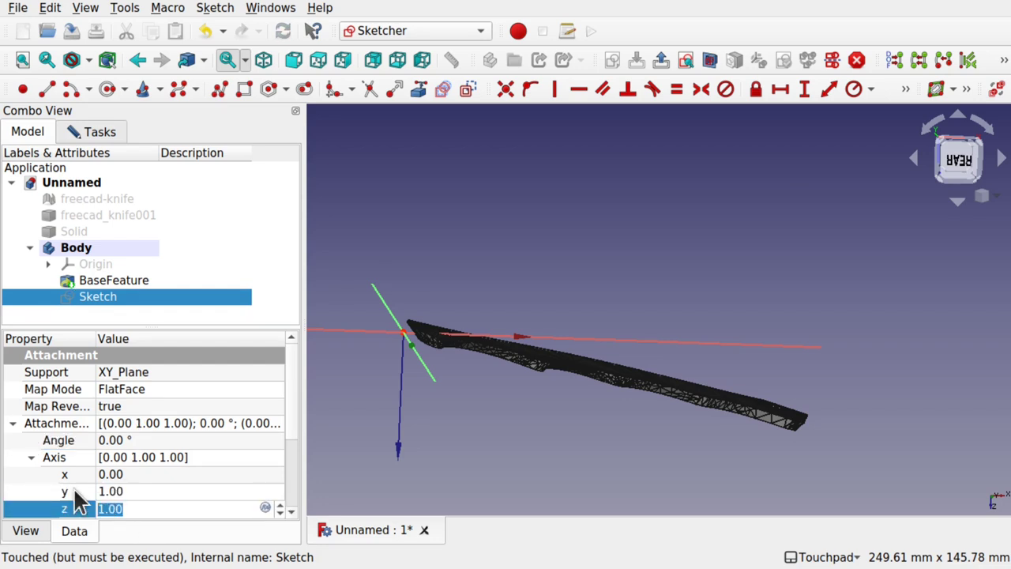
{"action": "type", "text": "0"}
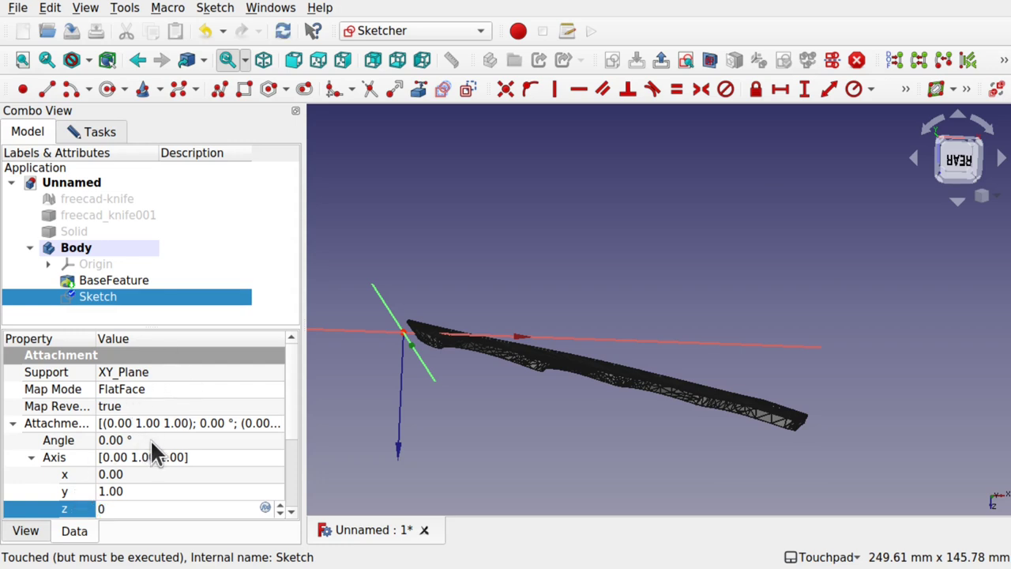
- Set the sketch's attachment offset angle to -11° so its plane tilts along the handle
{"action": "left_click", "coordinate": [150, 440]}
{"action": "scroll", "coordinate": [151, 440], "scroll_direction": "down", "scroll_amount": 12}
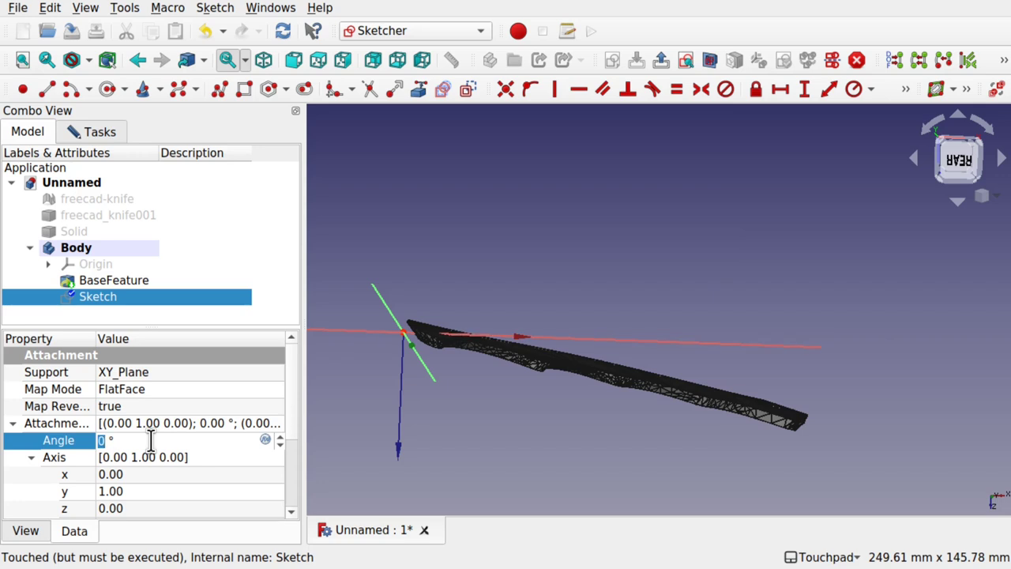
{"action": "scroll", "coordinate": [150, 440], "scroll_direction": "up", "scroll_amount": 1}
{"action": "key", "text": "Return"}
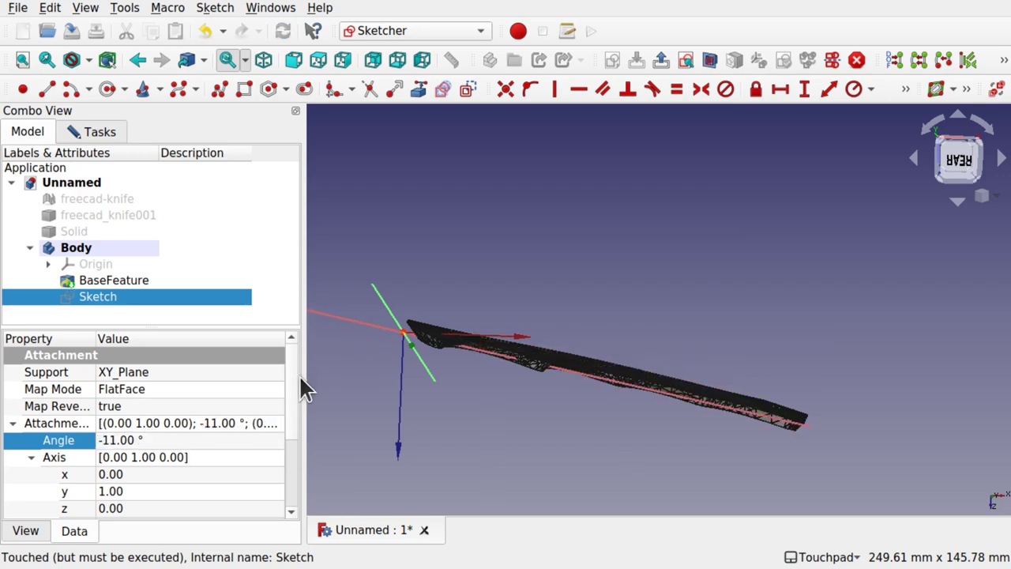
- Set the z position of the sketch's attachment offset to 5 mm
{"action": "scroll", "coordinate": [289, 399], "scroll_direction": "down", "scroll_amount": 2}
{"action": "left_click", "coordinate": [31, 407]}
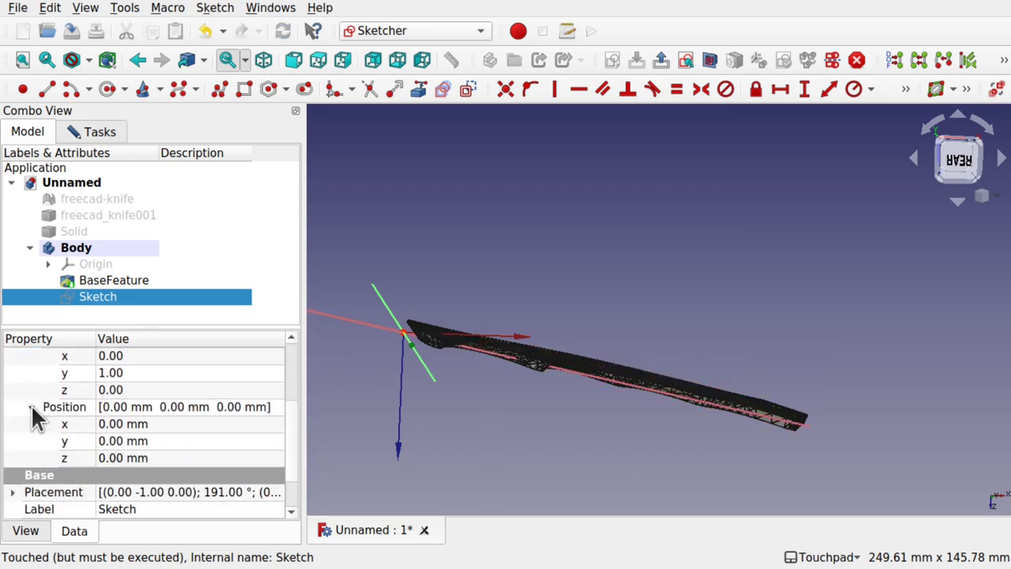
{"action": "left_click", "coordinate": [170, 458]}
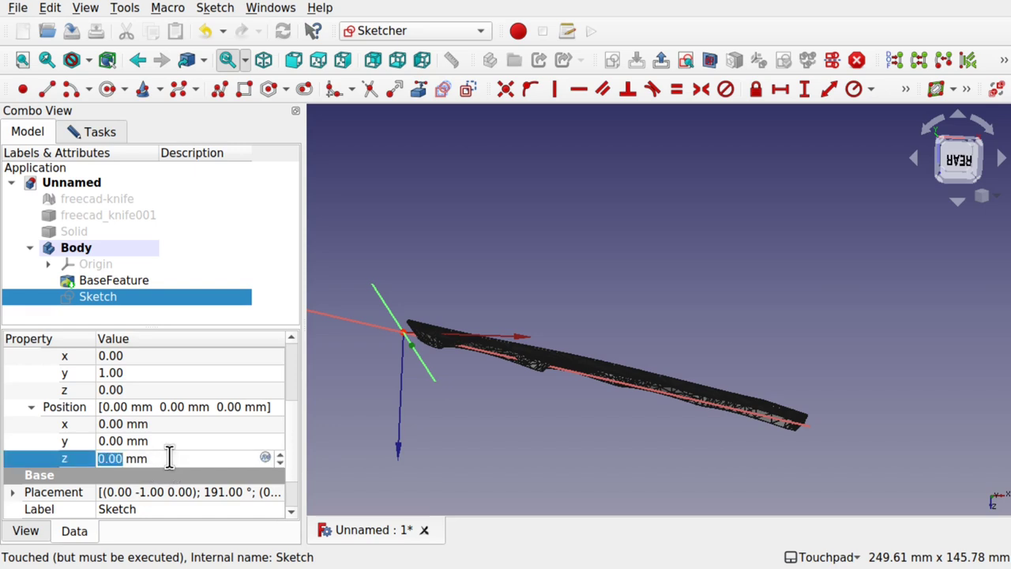
{"action": "type", "text": "3"}
{"action": "scroll", "coordinate": [170, 458], "scroll_direction": "up", "scroll_amount": 1}
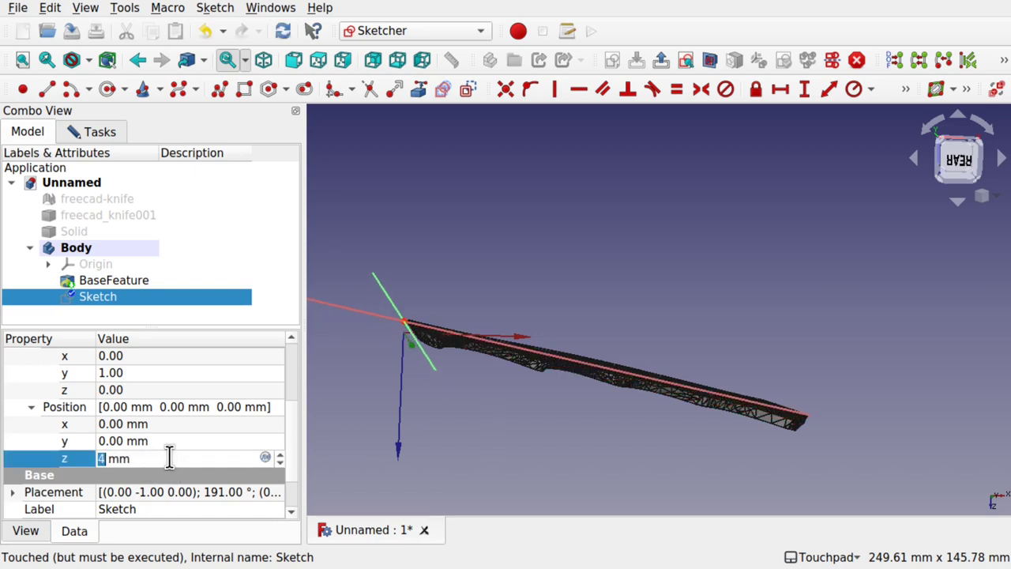
{"action": "key", "text": "Down"}
{"action": "key", "text": "Up"}
{"action": "scroll", "coordinate": [169, 456], "scroll_direction": "up", "scroll_amount": 1}
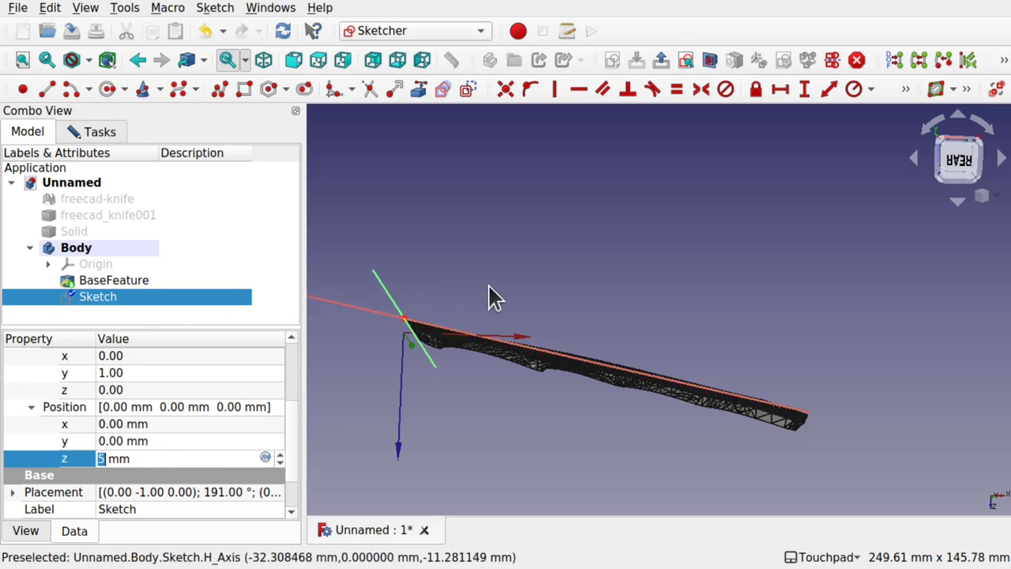
- Start a polyline just outside the handle's front end and outline a pointed tang running over the handle's underside and back to the front
{"action": "left_click_drag", "start_coordinate": [490, 285], "coordinate": [532, 295], "text": "alt"}
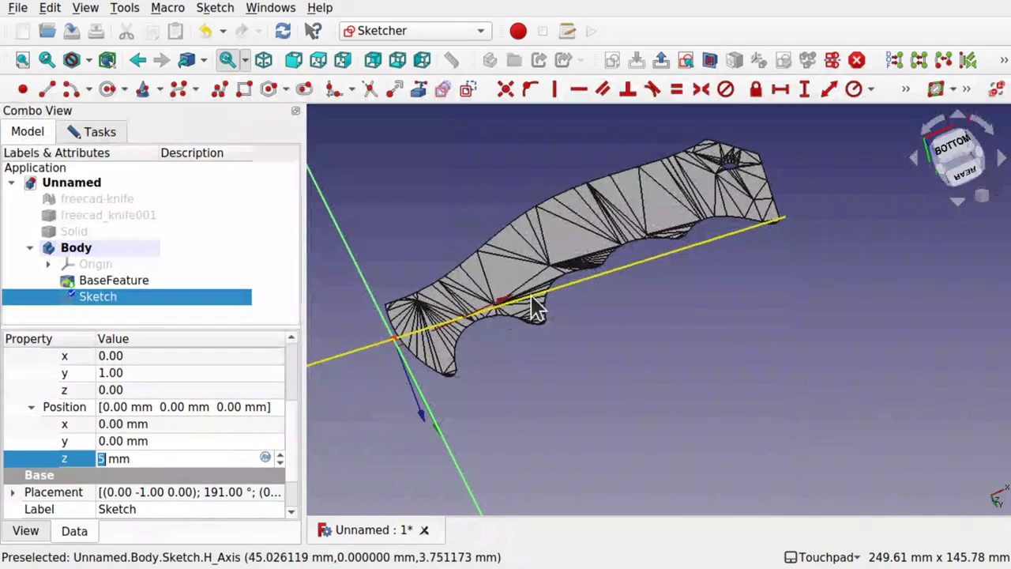
{"action": "middle_click_drag", "start_coordinate": [534, 307], "coordinate": [627, 333]}
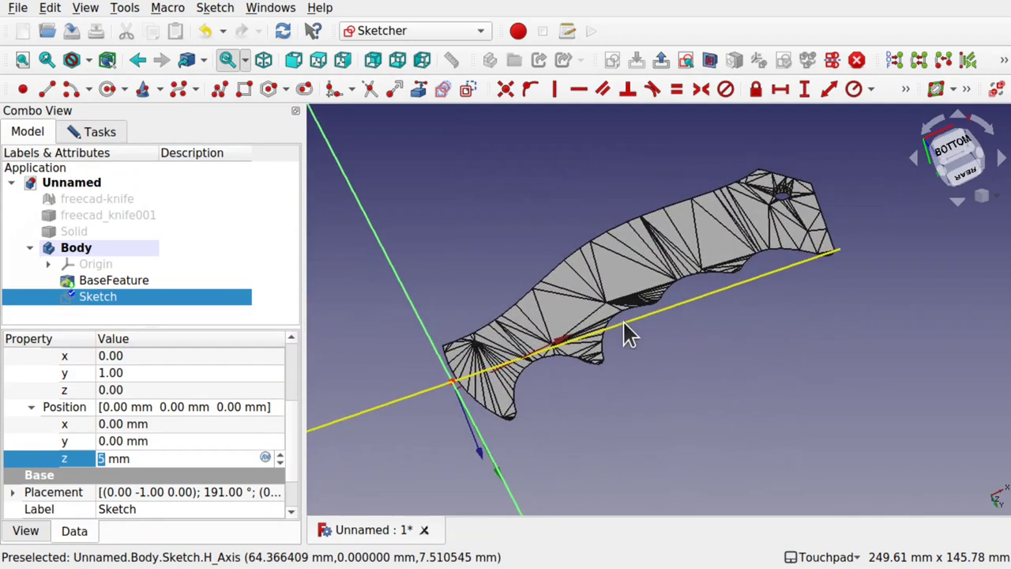
{"action": "left_click_drag", "start_coordinate": [623, 322], "coordinate": [598, 328], "text": "alt"}
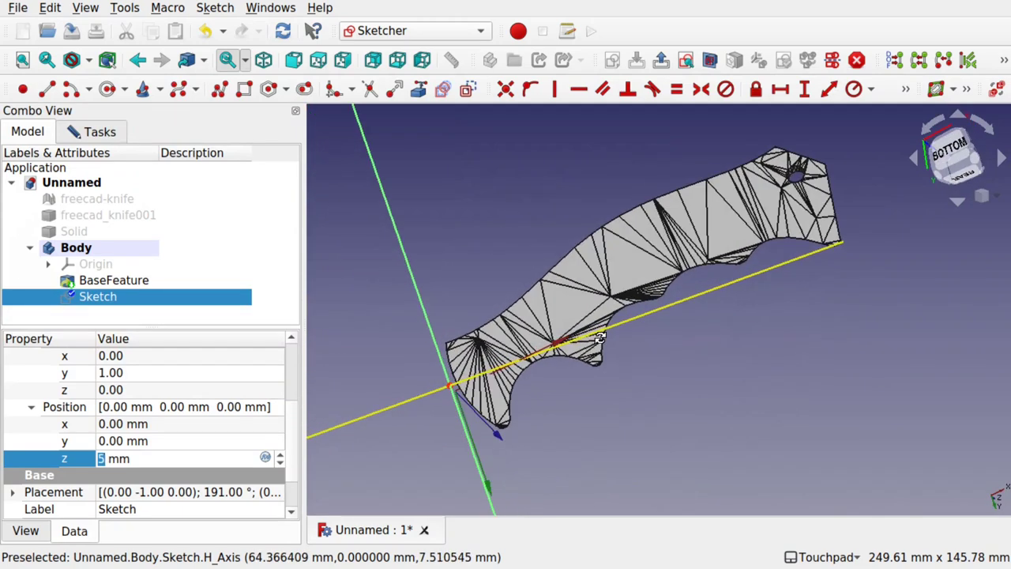
{"action": "left_click", "coordinate": [222, 89]}
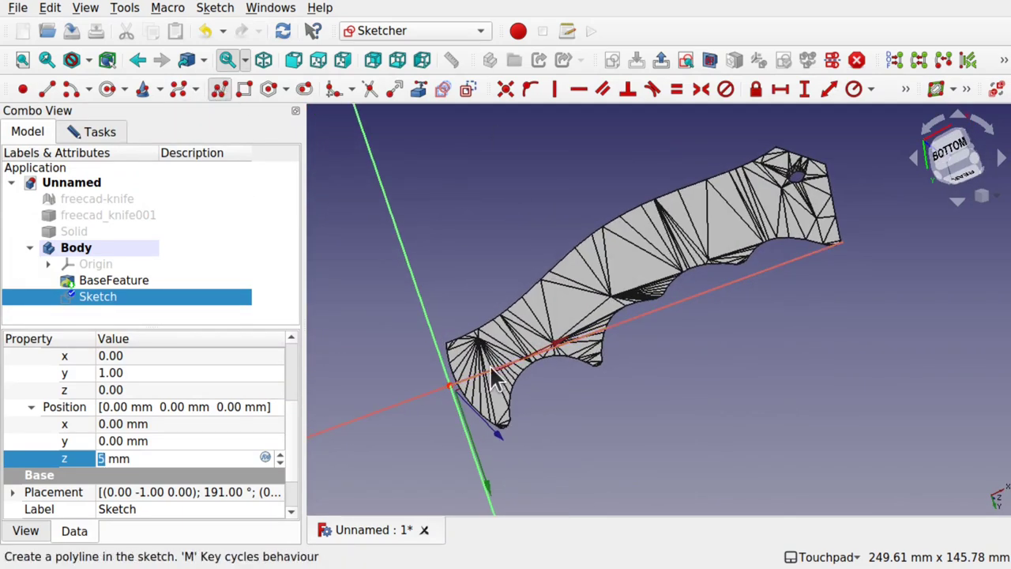
{"action": "left_click", "coordinate": [438, 383]}
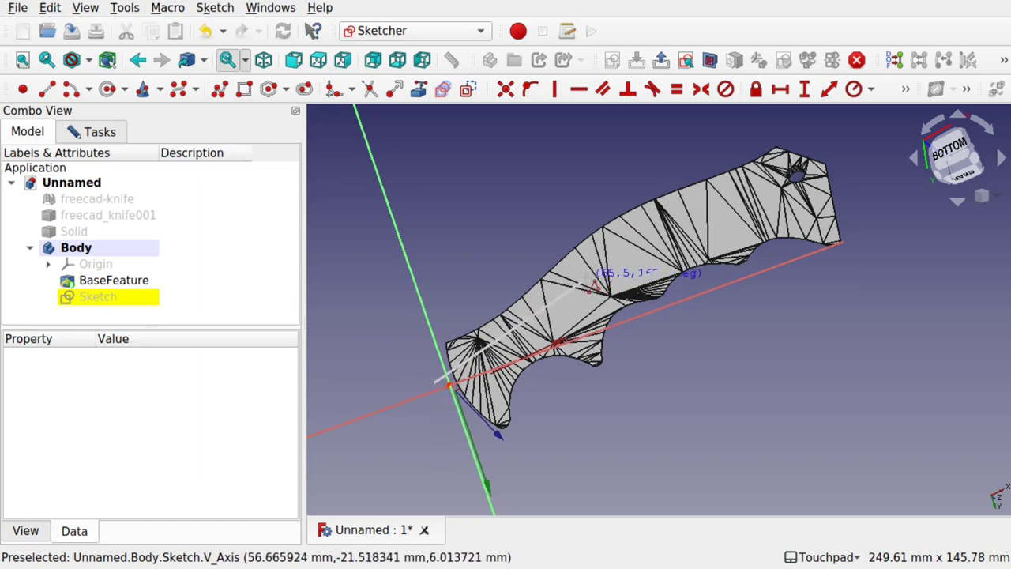
{"action": "left_click", "coordinate": [569, 278]}
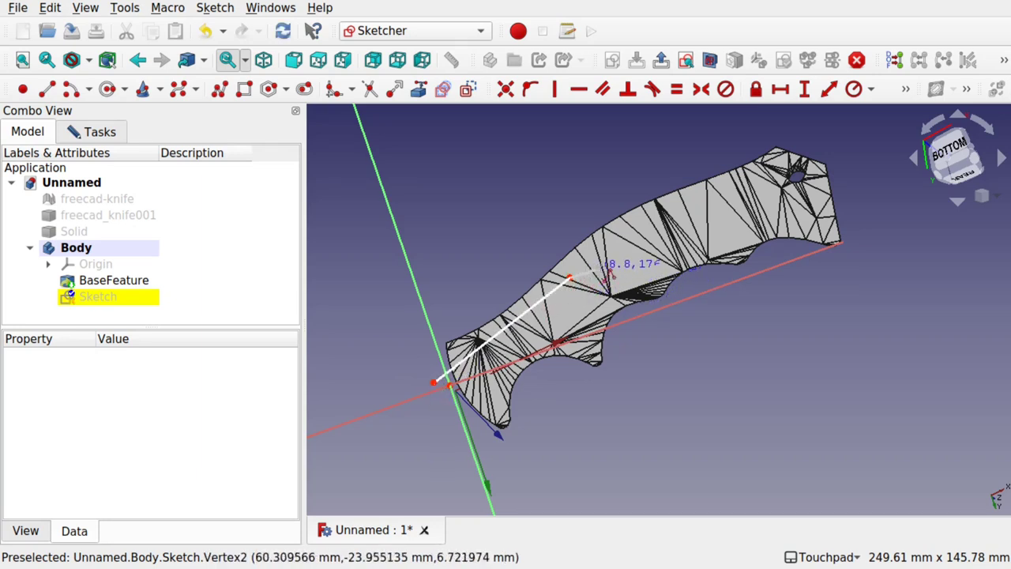
{"action": "left_click", "coordinate": [605, 269]}
{"action": "left_click", "coordinate": [587, 298]}
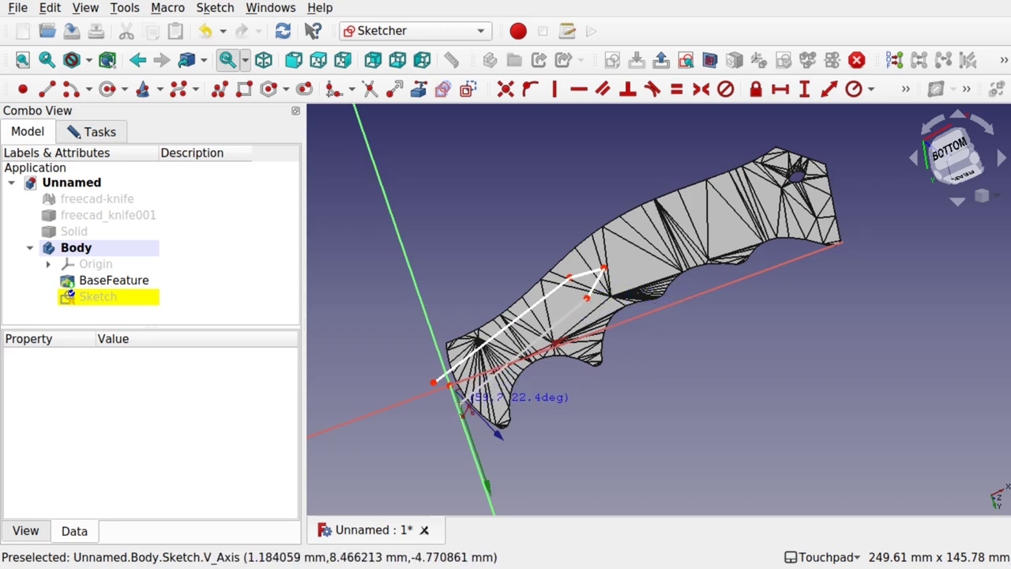
{"action": "left_click", "coordinate": [462, 400]}
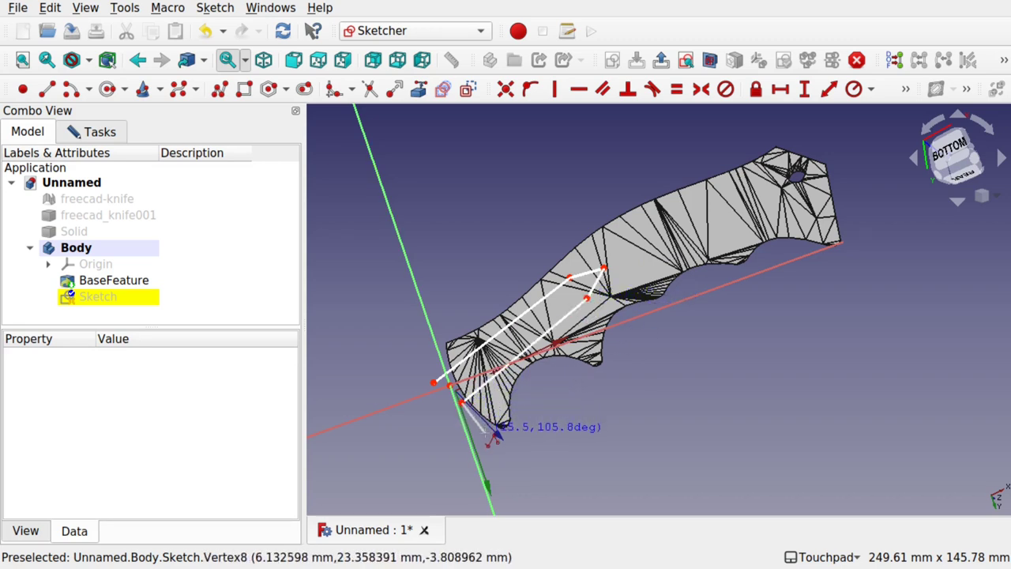
- Continue the polyline into a guard shoulder and a long pointed blade, join it to the start point, and close the sketch
{"action": "left_click", "coordinate": [681, 332]}
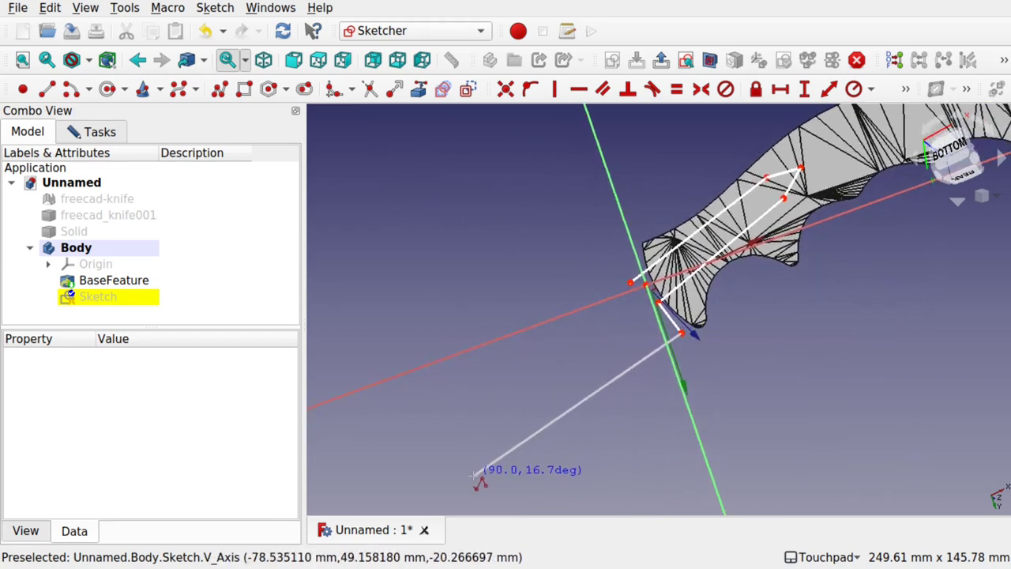
{"action": "left_click", "coordinate": [473, 474]}
{"action": "left_click", "coordinate": [411, 476]}
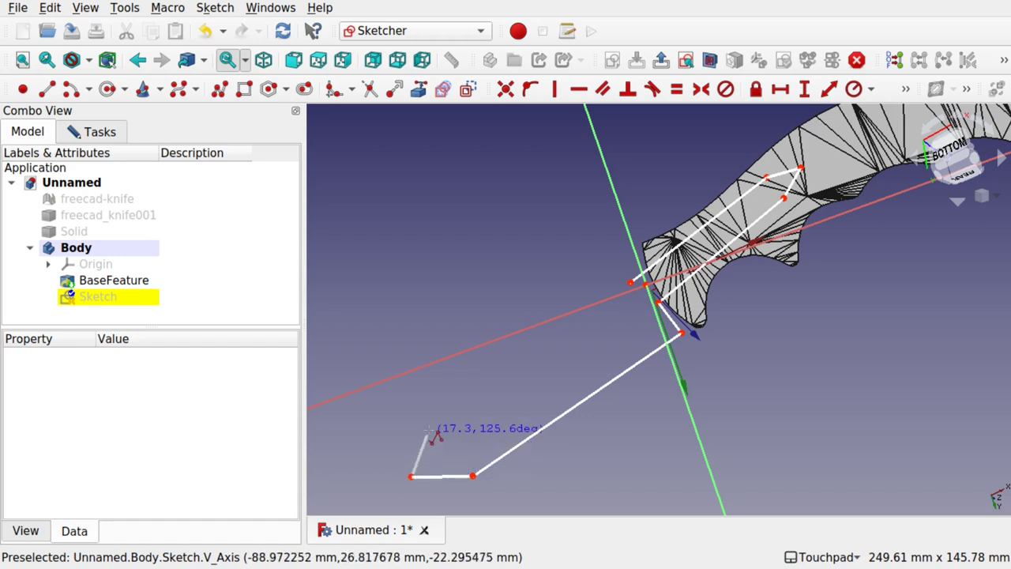
{"action": "left_click", "coordinate": [425, 418]}
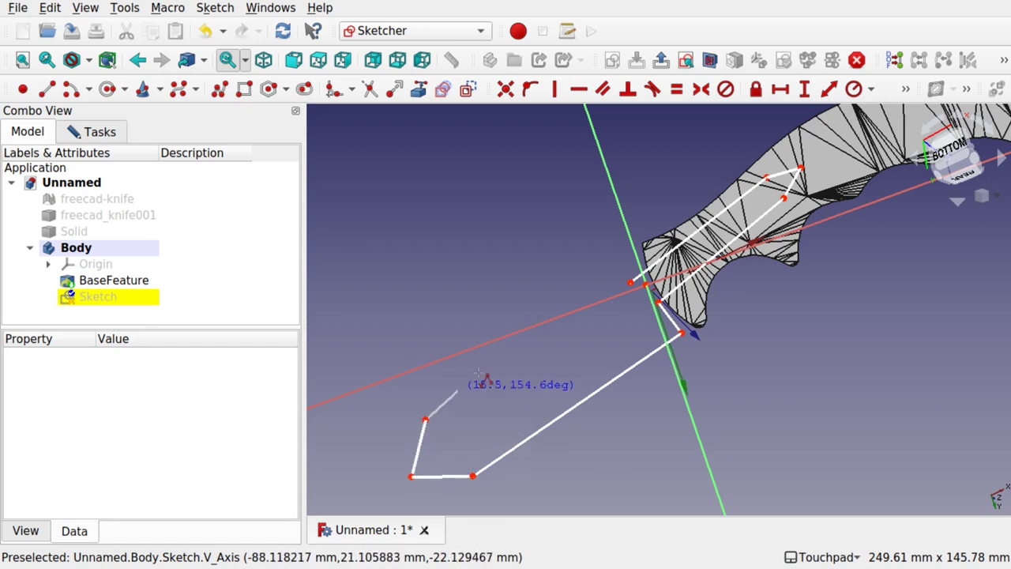
{"action": "left_click", "coordinate": [630, 281]}
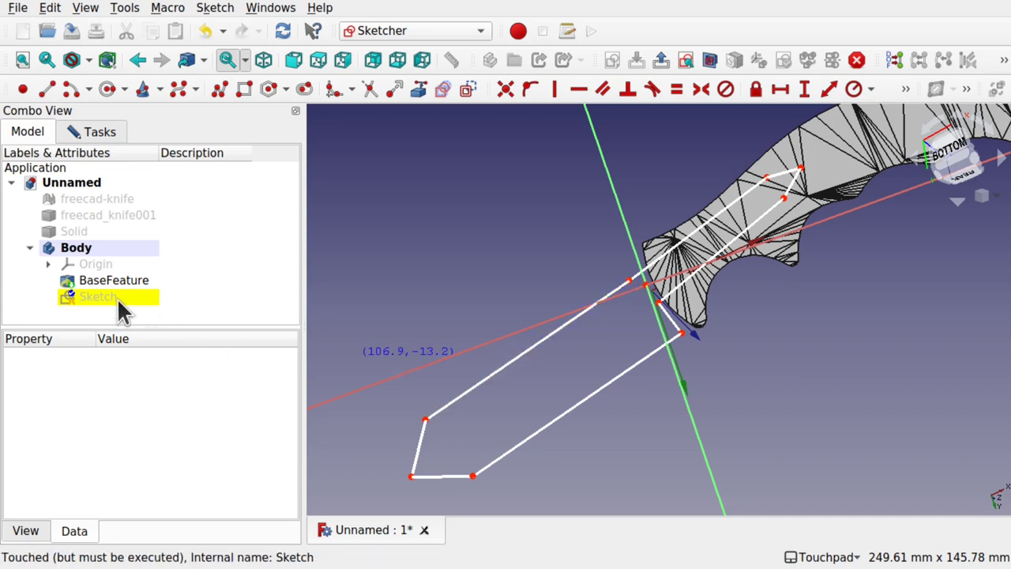
{"action": "left_click", "coordinate": [89, 133]}
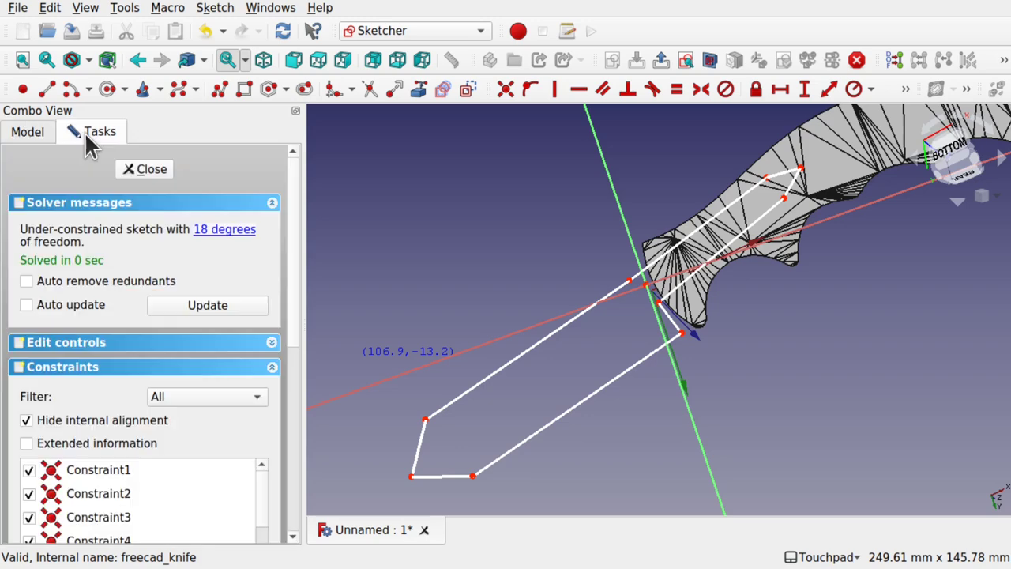
{"action": "left_click", "coordinate": [148, 169]}
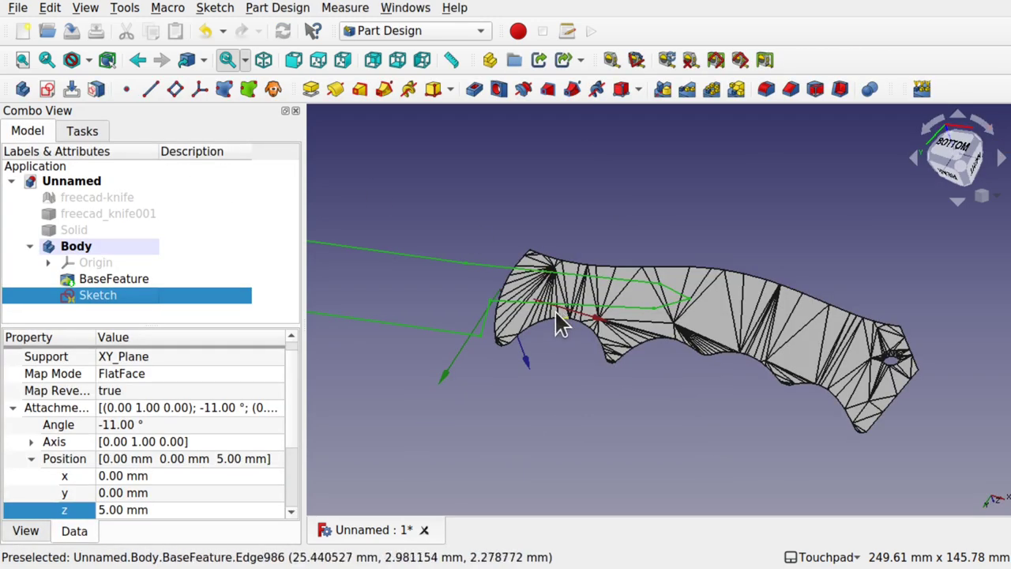
- Pad the blade sketch 3 mm in the reversed direction
{"action": "left_click", "coordinate": [311, 89]}
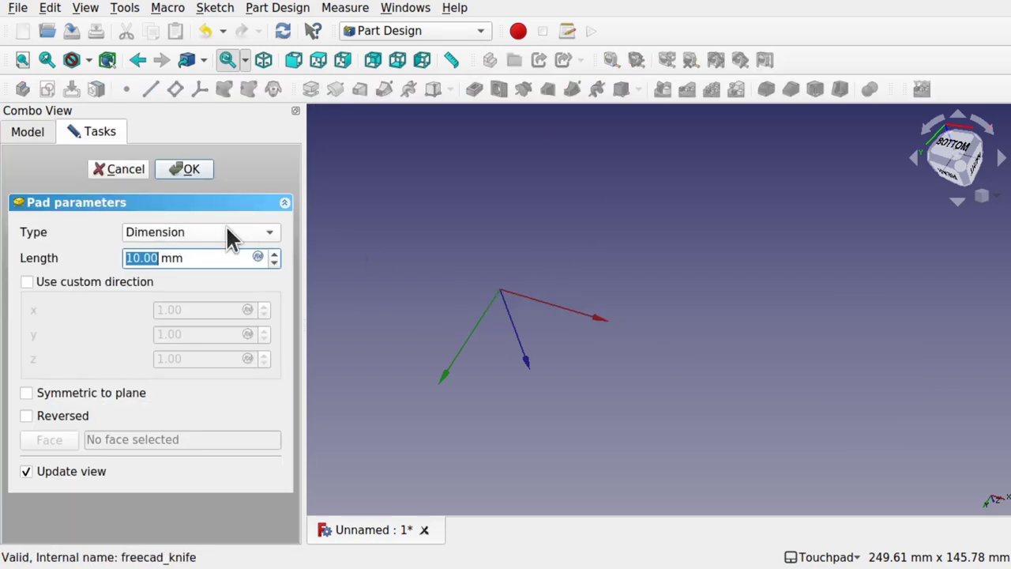
{"action": "left_click", "coordinate": [29, 415]}
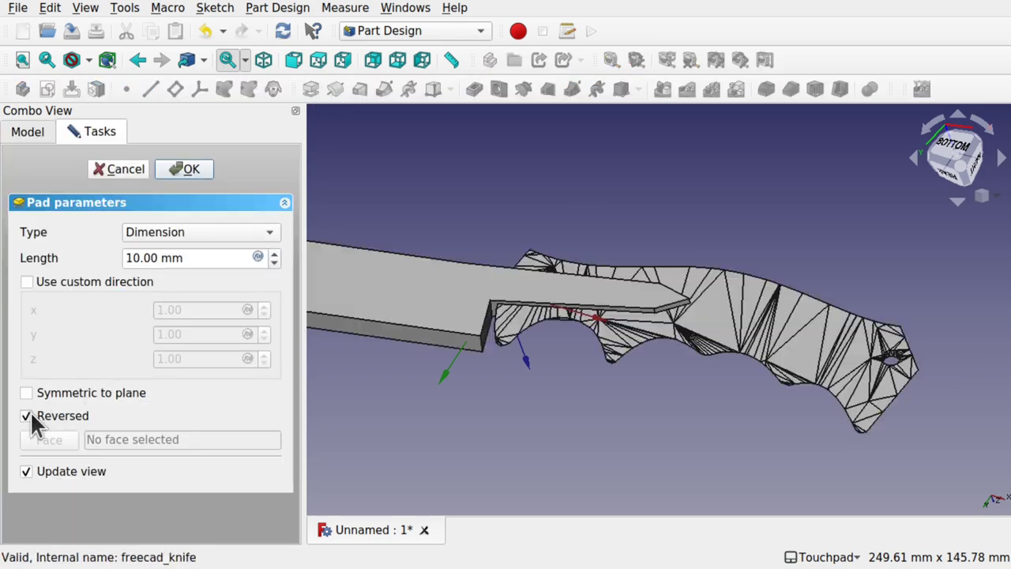
{"action": "left_click_drag", "start_coordinate": [531, 406], "coordinate": [580, 316], "text": "shift"}
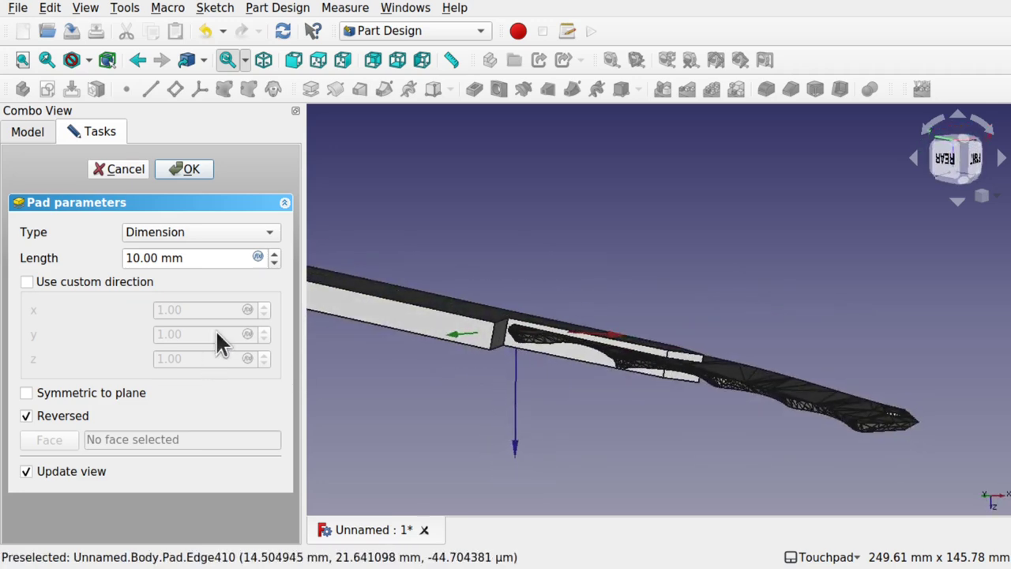
{"action": "left_click", "coordinate": [273, 262]}
{"action": "type", "text": "3"}
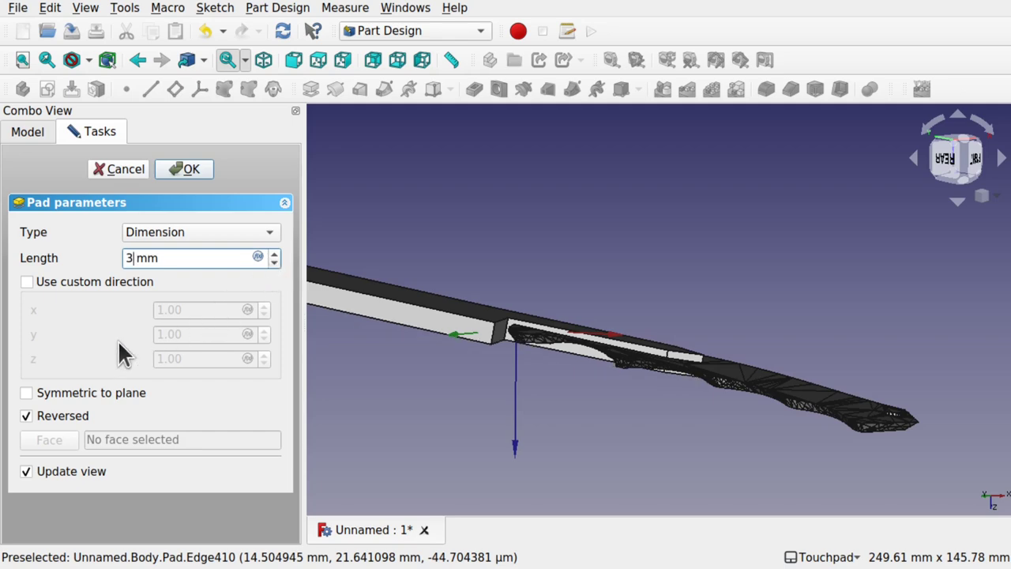
{"action": "middle_click_drag", "start_coordinate": [652, 345], "coordinate": [605, 331]}
{"action": "scroll", "coordinate": [606, 331], "scroll_direction": "down", "scroll_amount": 3}
{"action": "scroll", "coordinate": [606, 331], "scroll_direction": "up", "scroll_amount": 4}
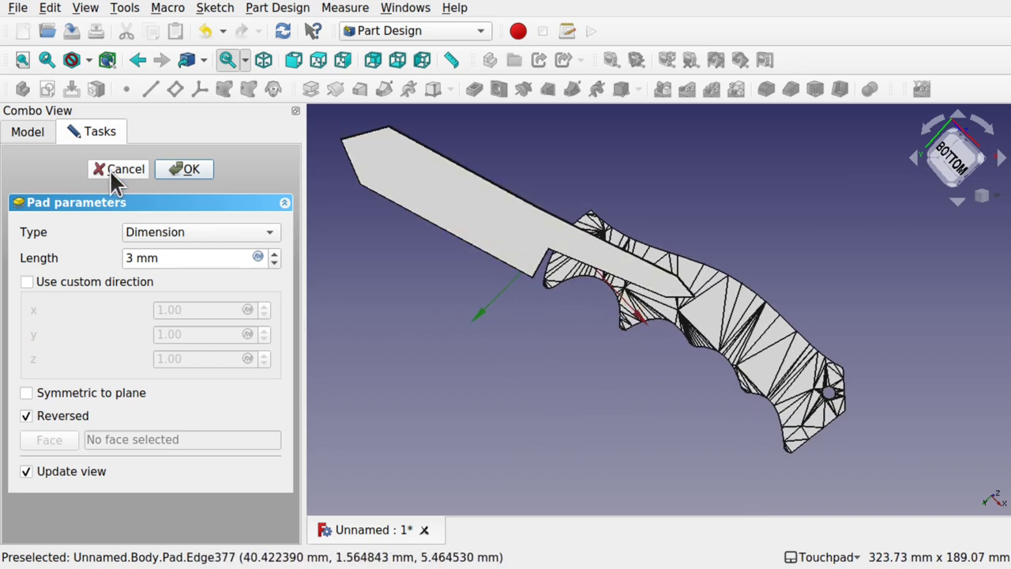
{"action": "left_click", "coordinate": [182, 169]}
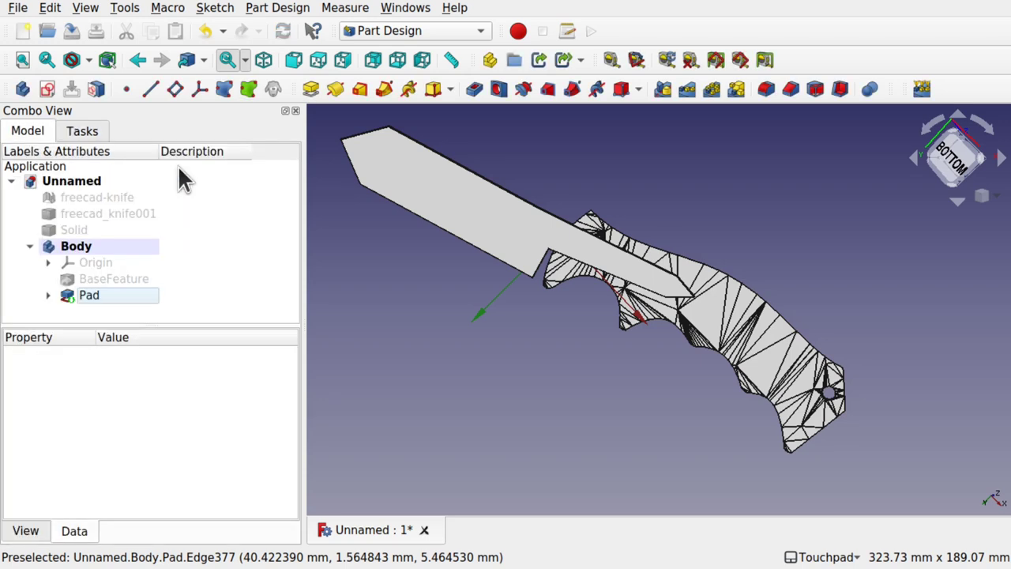
- Mirror the handle solid across the XY plane with the Part mirroring tool, keeping the base point at 0, 0, 0
{"action": "left_click", "coordinate": [29, 247]}
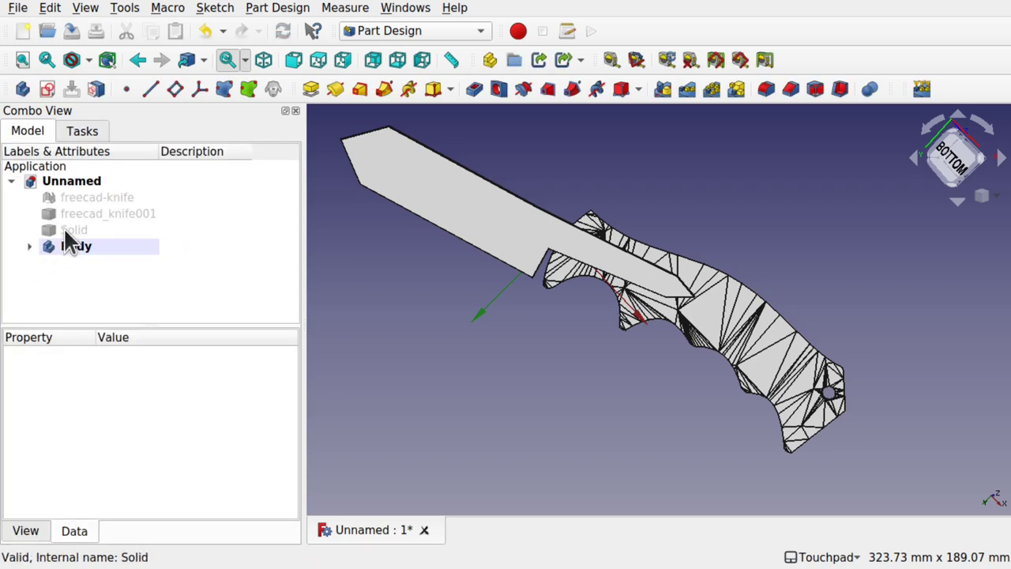
{"action": "left_click", "coordinate": [67, 229]}
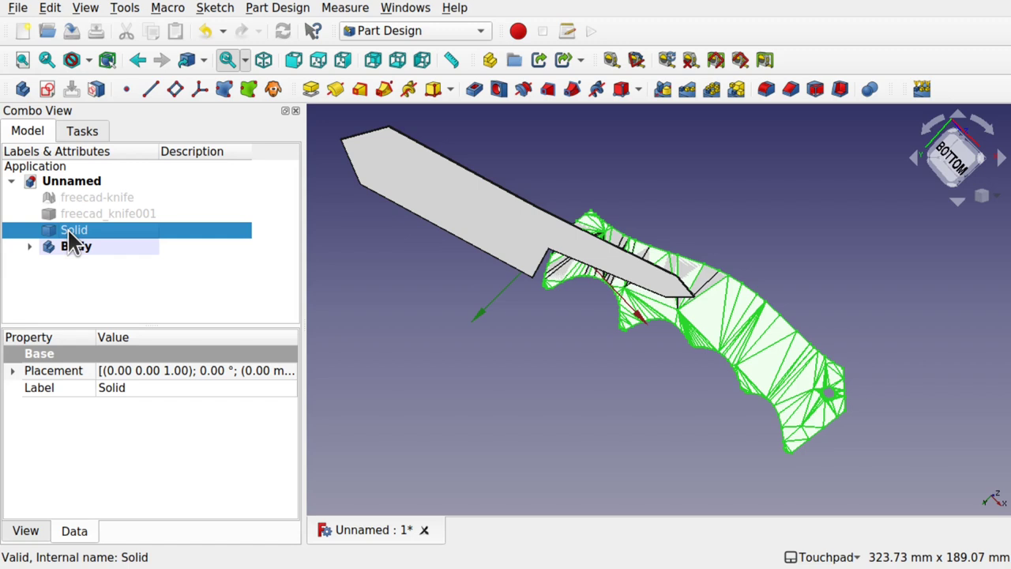
{"action": "left_click", "coordinate": [372, 27]}
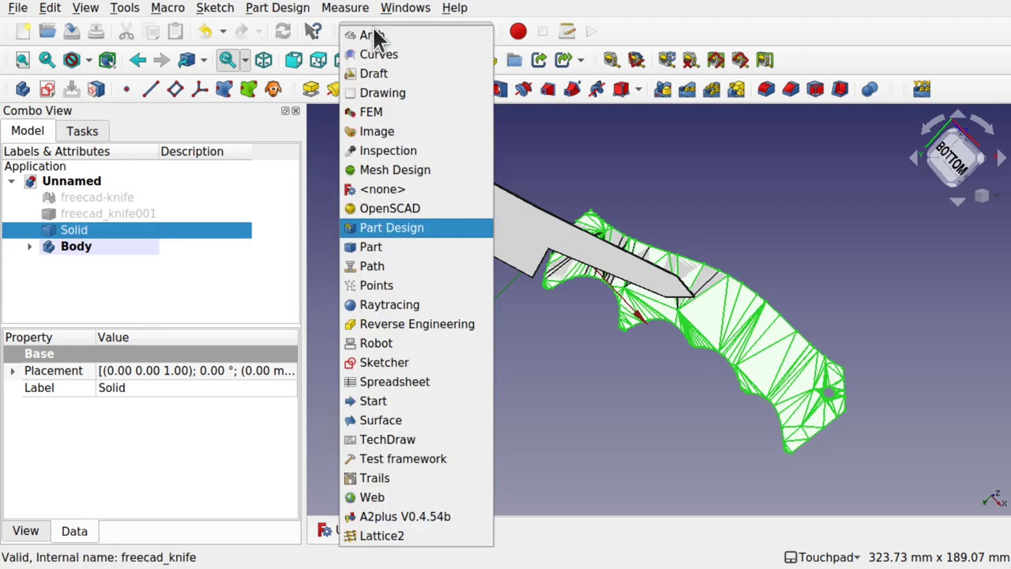
{"action": "left_click", "coordinate": [359, 247]}
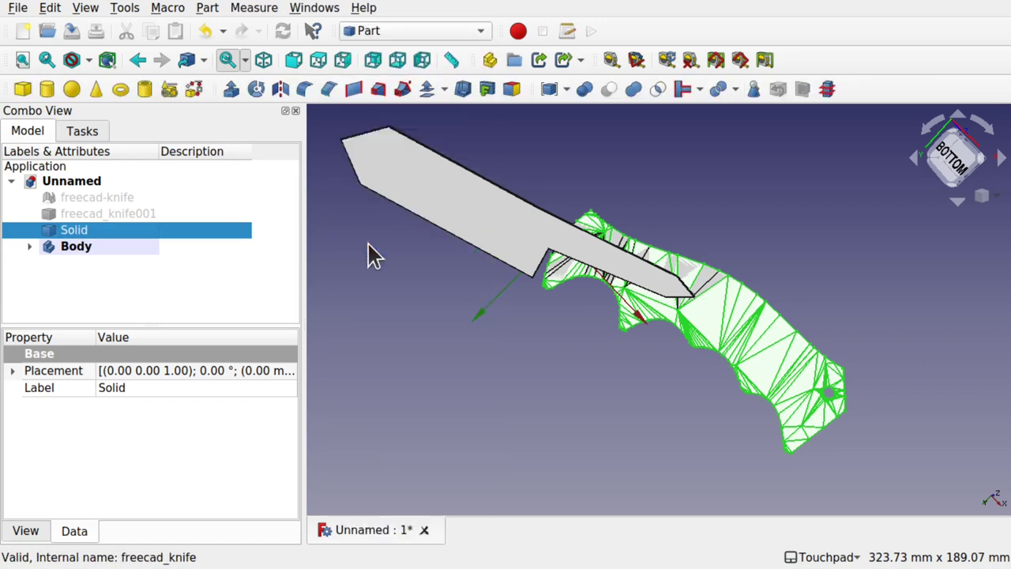
{"action": "left_click_drag", "start_coordinate": [594, 230], "coordinate": [600, 319], "text": "shift"}
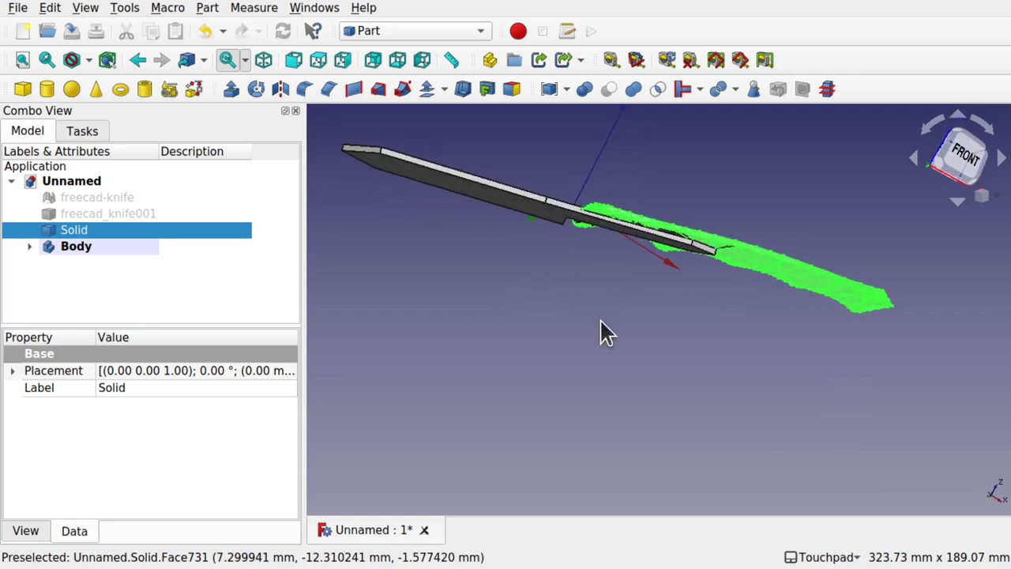
{"action": "left_click", "coordinate": [278, 88]}
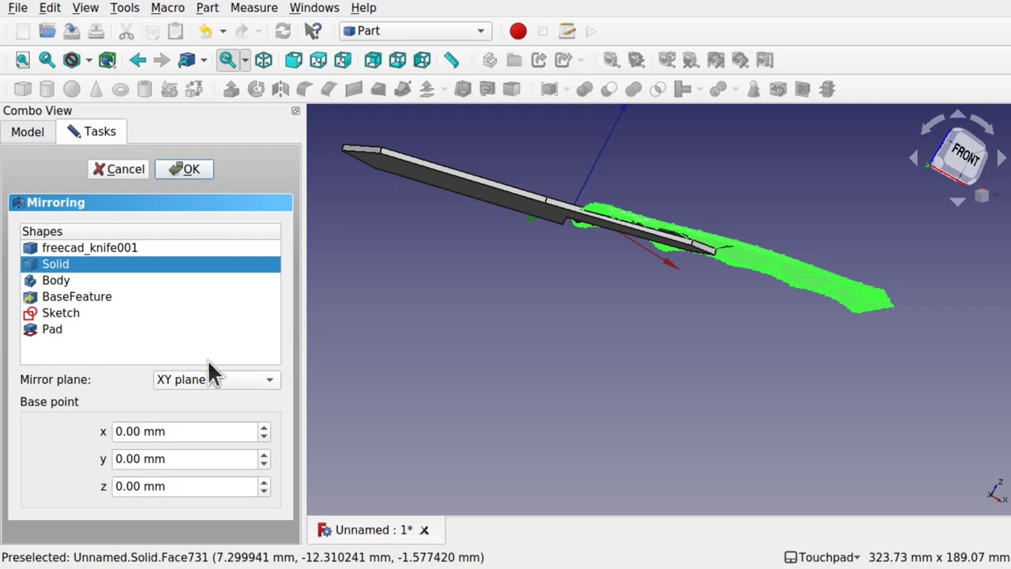
{"action": "left_click", "coordinate": [190, 172]}
{"action": "left_click_drag", "start_coordinate": [731, 352], "coordinate": [700, 350], "text": "shift"}
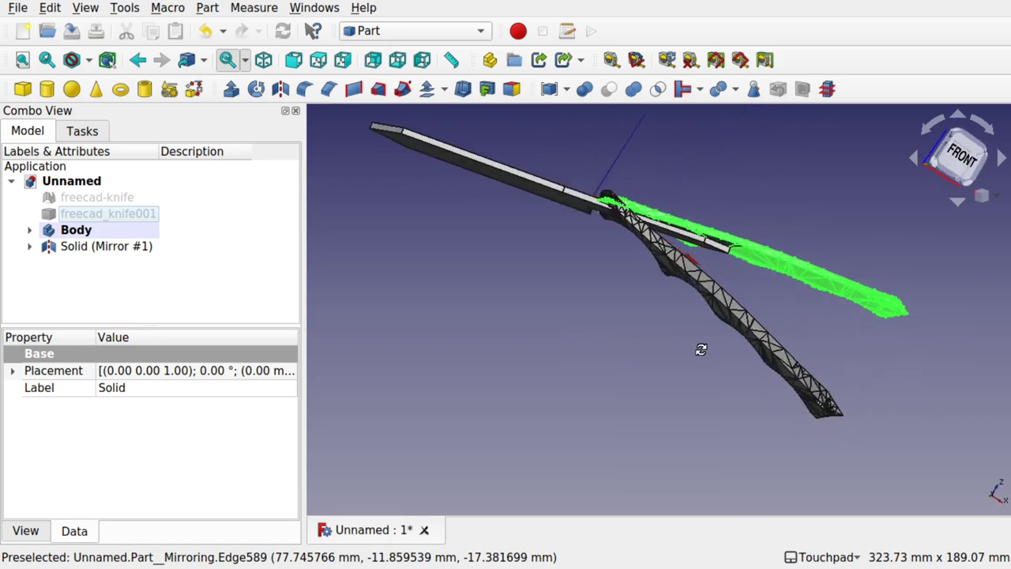
- Tilt and shift the mirror plane so both handle halves close together, with its base at about 70.94, -15.51, 10.22 mm
{"action": "left_click", "coordinate": [119, 246]}
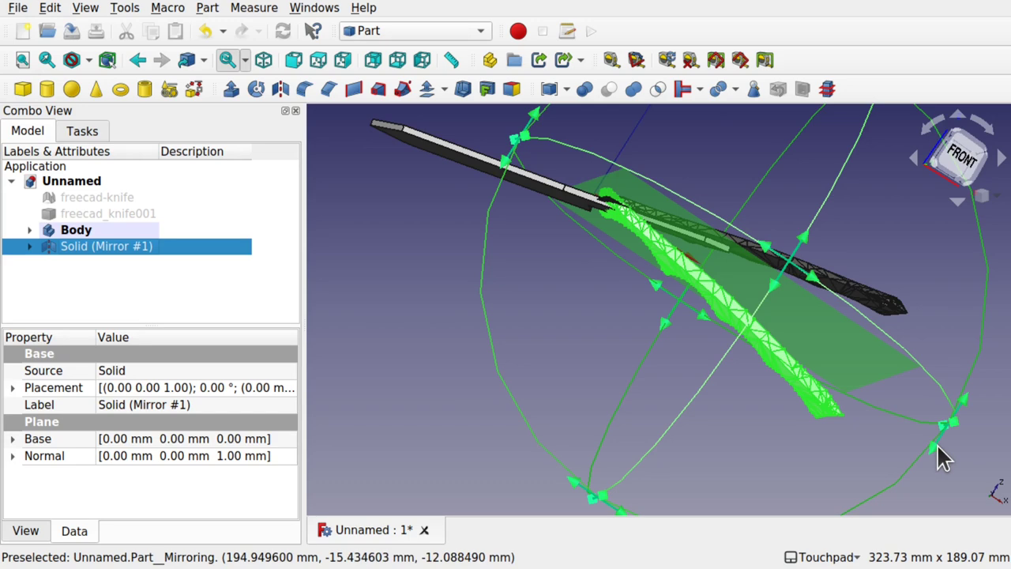
{"action": "left_click_drag", "start_coordinate": [937, 445], "coordinate": [485, 255]}
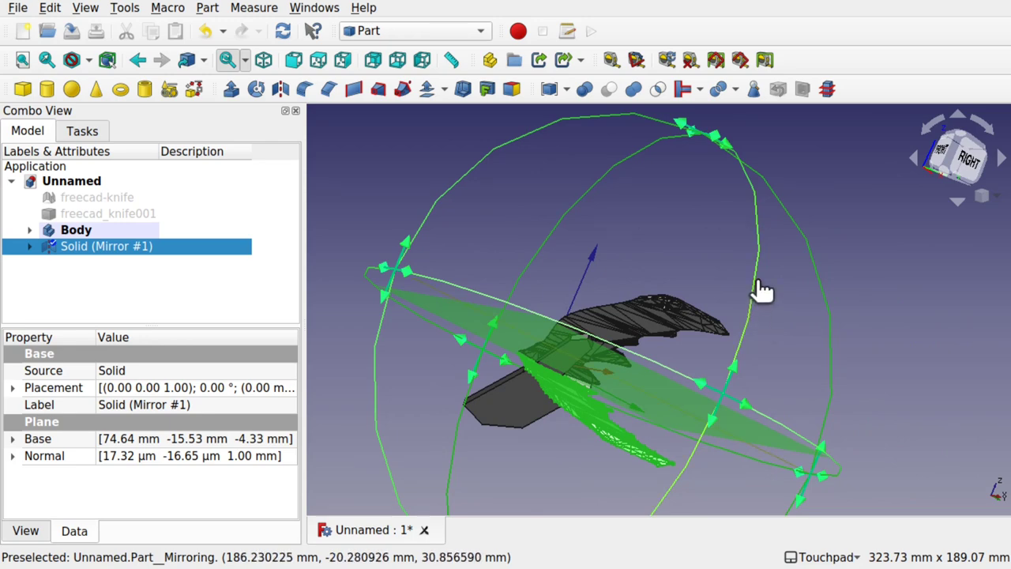
{"action": "left_click_drag", "start_coordinate": [760, 291], "coordinate": [677, 327]}
{"action": "middle_click_drag", "start_coordinate": [677, 327], "coordinate": [652, 233]}
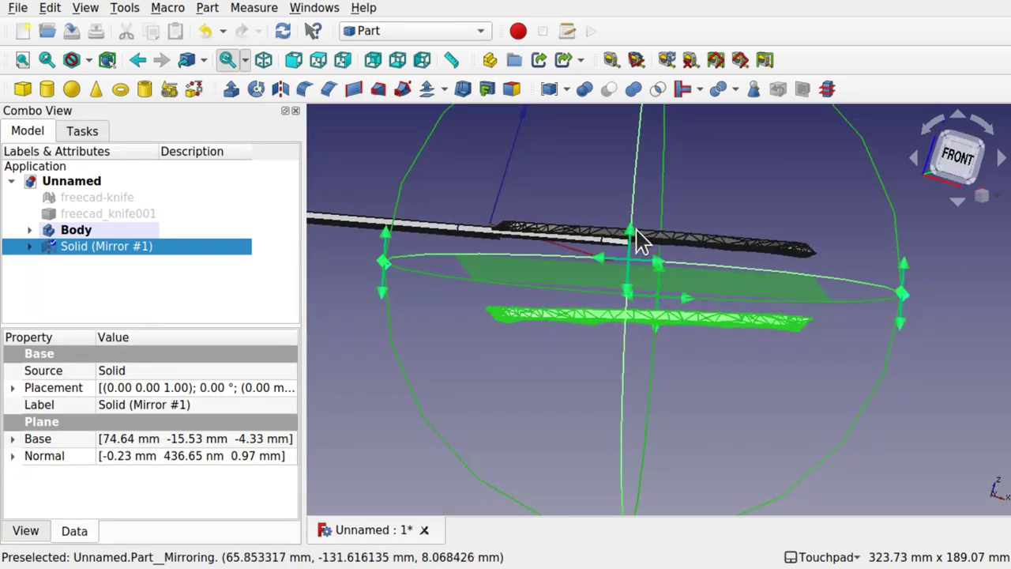
{"action": "left_click_drag", "start_coordinate": [641, 241], "coordinate": [635, 197]}
{"action": "mouse_move", "coordinate": [627, 280]}
{"action": "middle_mouse_down"}
{"action": "mouse_move", "coordinate": [651, 171]}
{"action": "mouse_move", "coordinate": [647, 203]}
{"action": "mouse_move", "coordinate": [716, 110]}
{"action": "mouse_move", "coordinate": [667, 236]}
{"action": "mouse_move", "coordinate": [619, 269]}
{"action": "middle_mouse_up"}
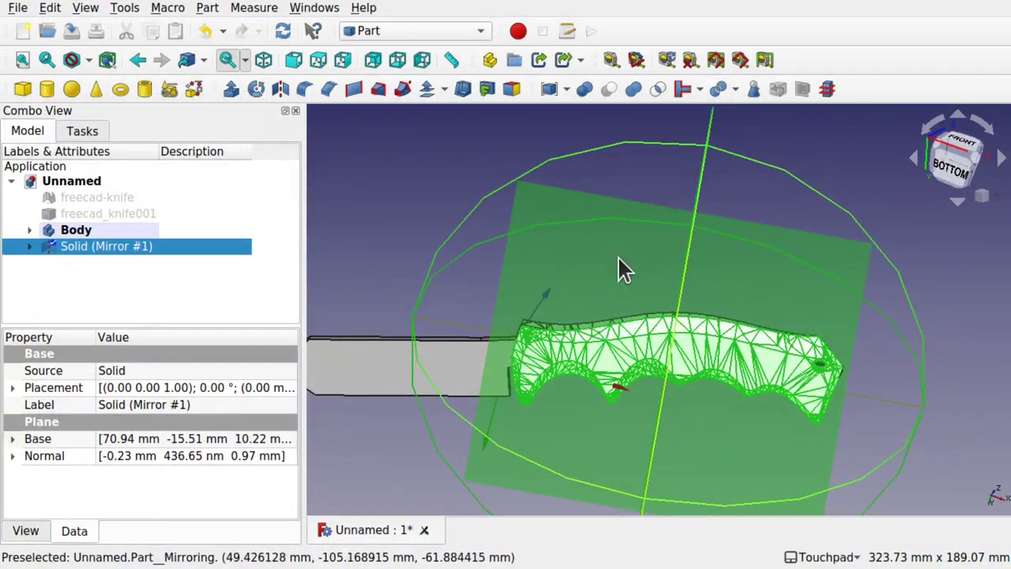
{"action": "key", "text": "Escape"}
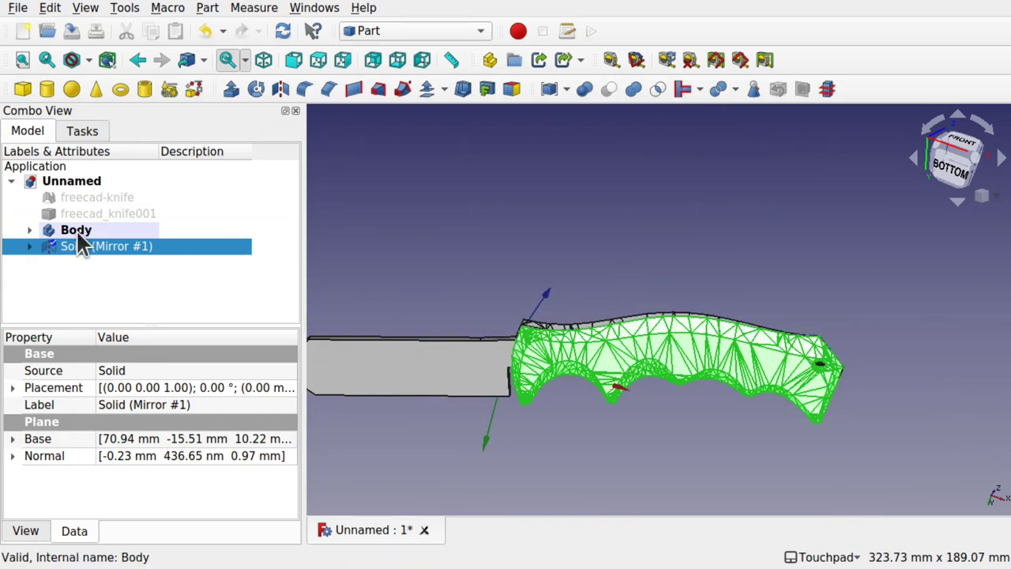
{"action": "left_click", "coordinate": [113, 270]}
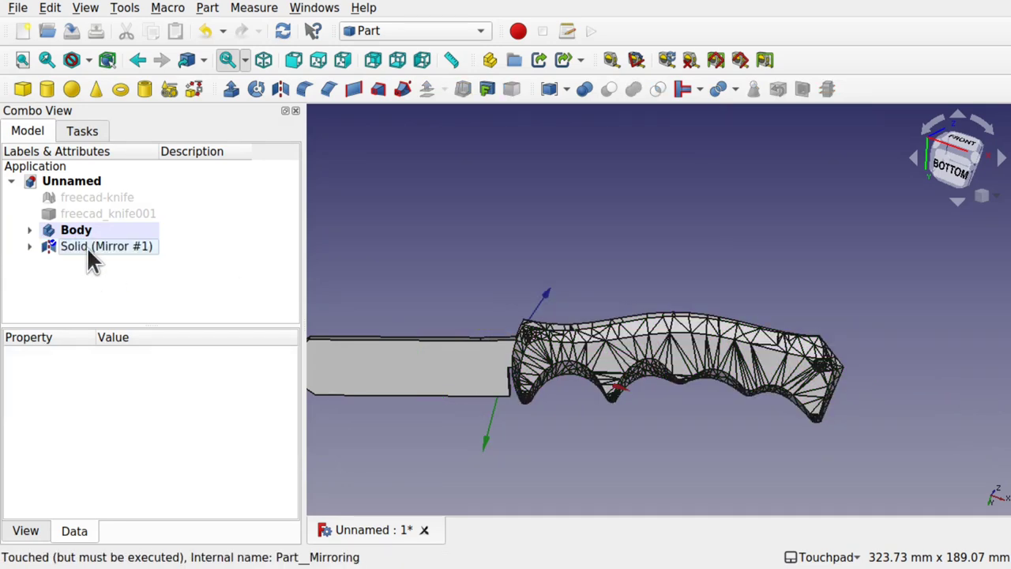
- Fuse the Body with the mirrored handle half using a Boolean union
{"action": "left_click", "coordinate": [86, 246]}
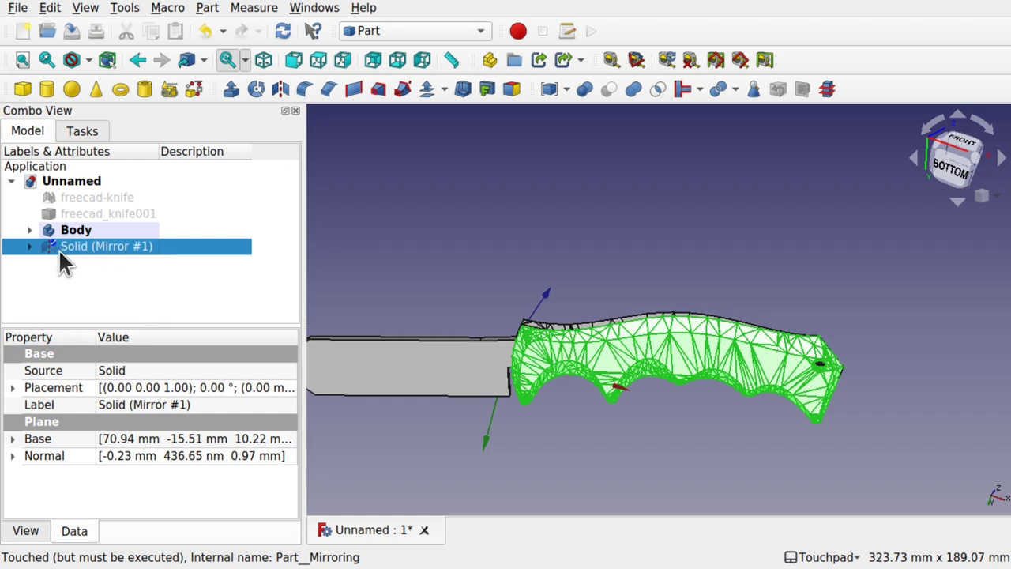
{"action": "left_click", "coordinate": [71, 229], "text": "ctrl"}
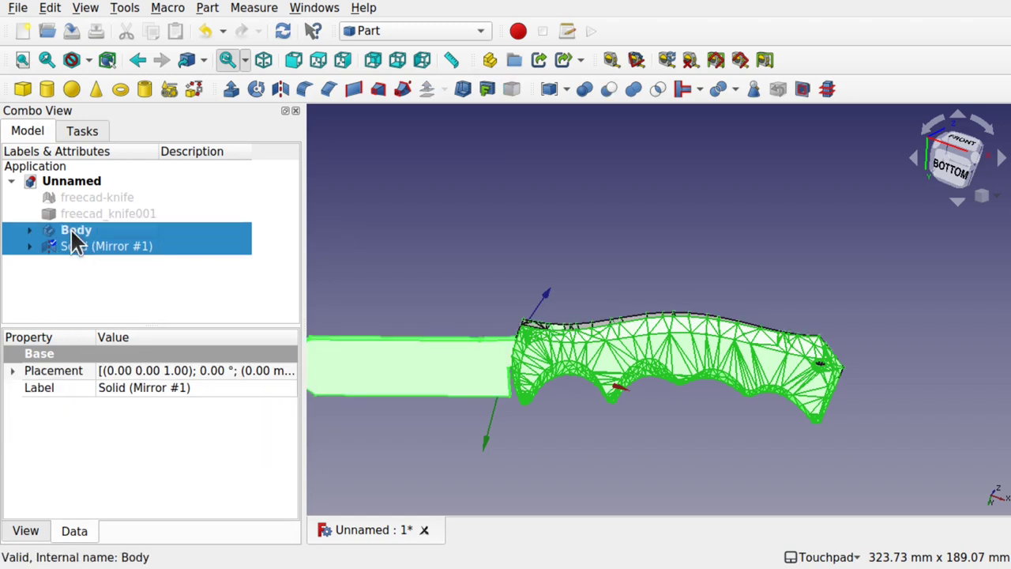
{"action": "left_click", "coordinate": [585, 89]}
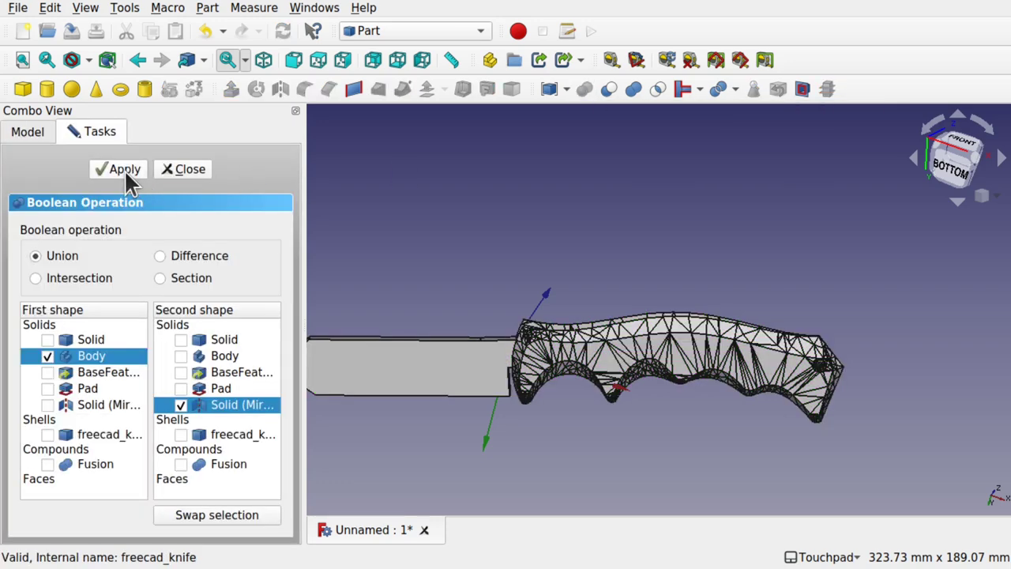
{"action": "left_click", "coordinate": [186, 168]}
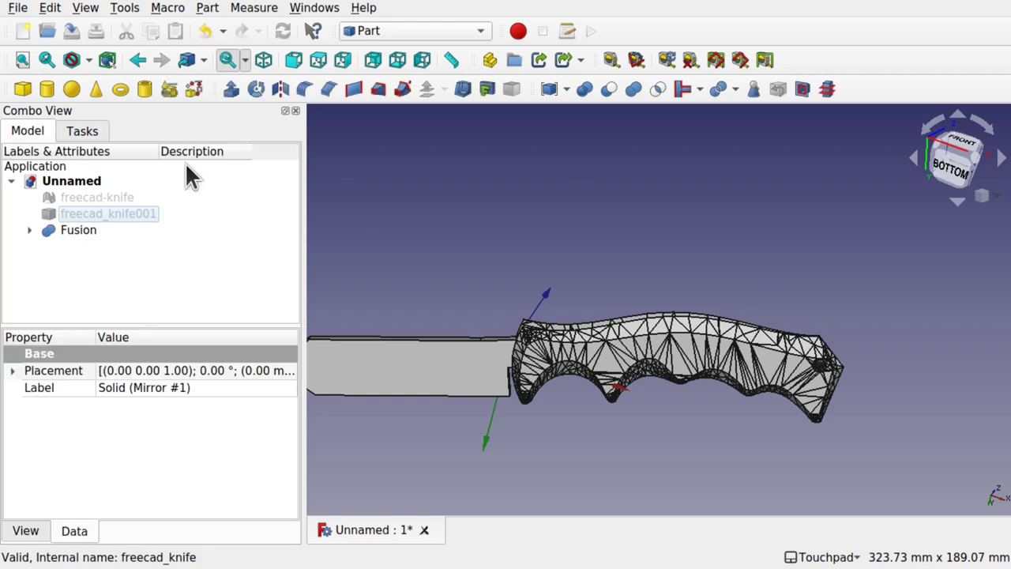
{"action": "left_click", "coordinate": [92, 230]}
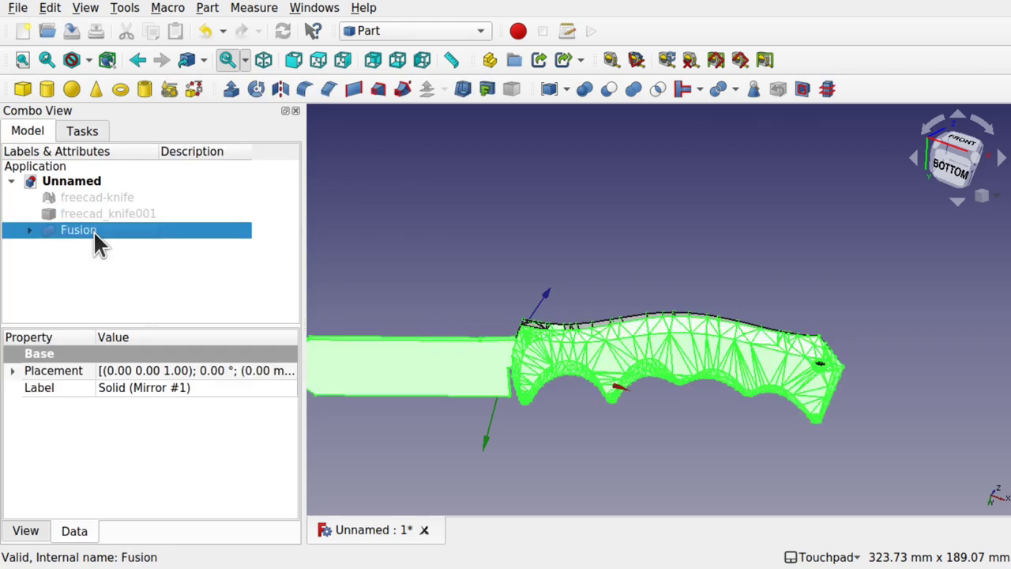
{"action": "left_click_drag", "start_coordinate": [390, 247], "coordinate": [475, 275], "text": "alt"}
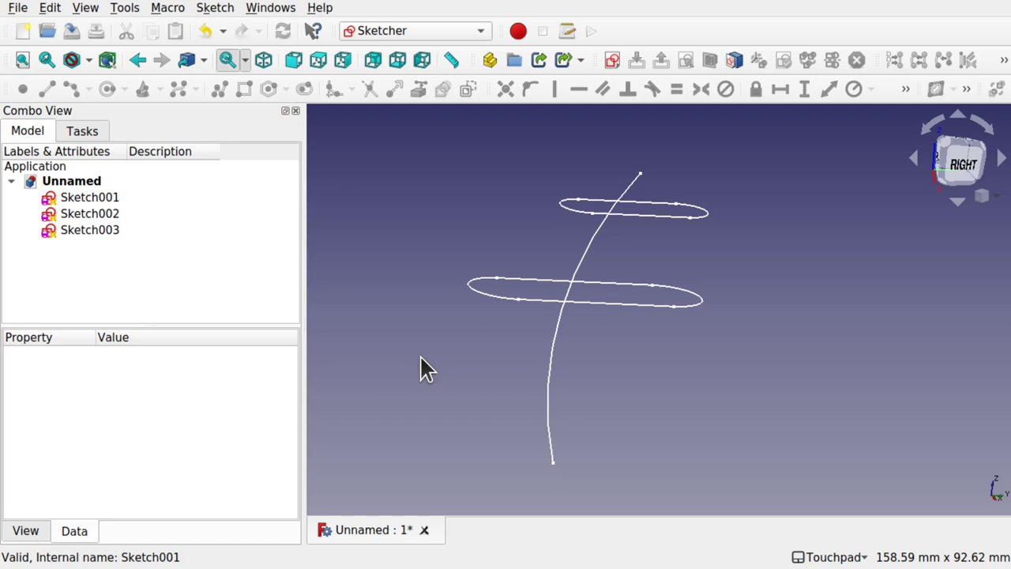
- Examine the two slot-shaped profile sketches and the curved path sketch in the sweep document
{"action": "left_click", "coordinate": [99, 197]}
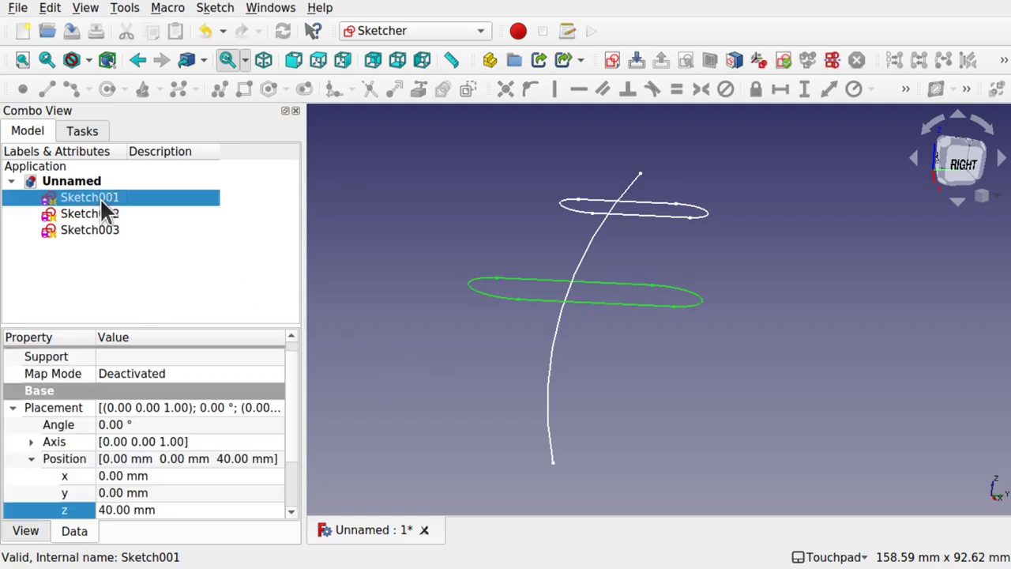
{"action": "left_click", "coordinate": [105, 213]}
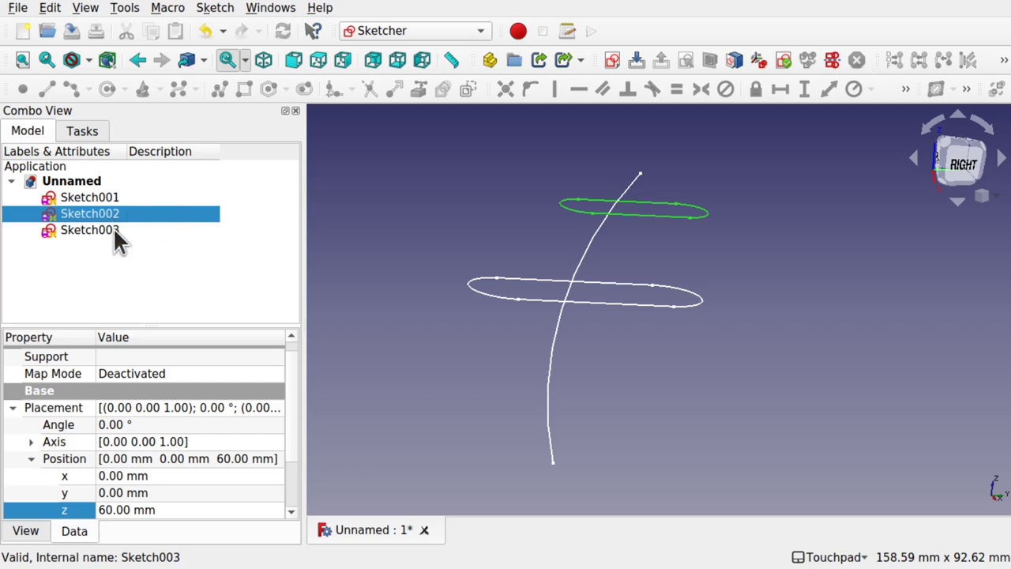
{"action": "left_click", "coordinate": [106, 230]}
{"action": "left_click_drag", "start_coordinate": [670, 223], "coordinate": [650, 235], "text": "alt"}
{"action": "middle_click_drag", "start_coordinate": [649, 234], "coordinate": [558, 277]}
{"action": "left_click_drag", "start_coordinate": [558, 276], "coordinate": [561, 271], "text": "alt"}
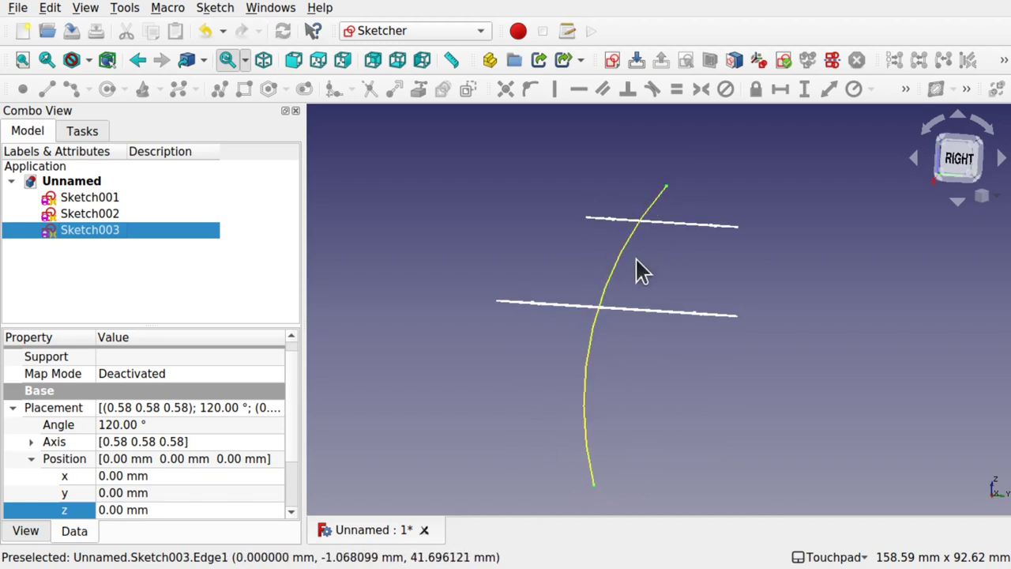
- Switch to the Curves workbench and create a PipeShell profile from the upper slot sketch, Sketch002
{"action": "left_click", "coordinate": [403, 32]}
{"action": "left_click", "coordinate": [398, 54]}
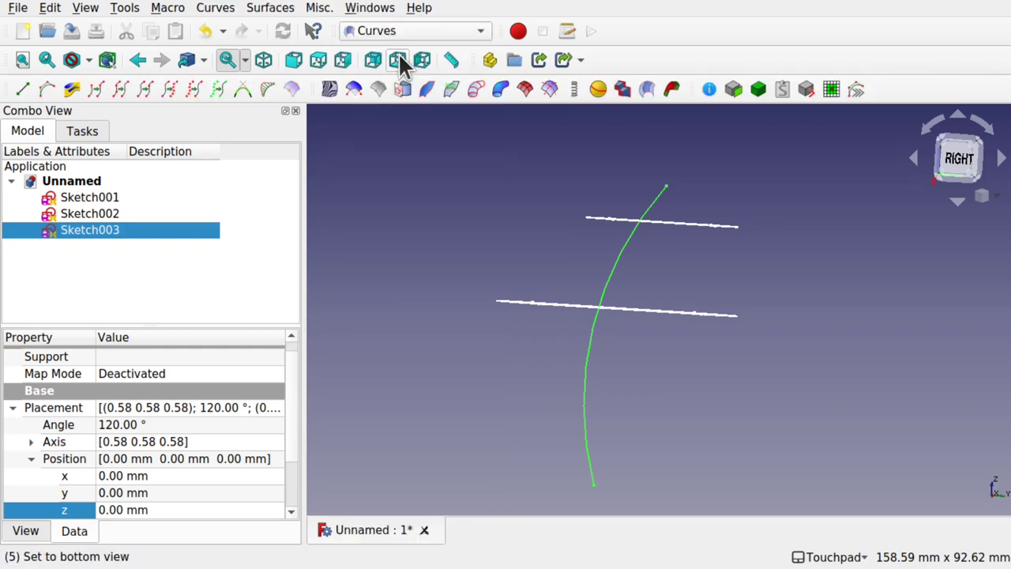
{"action": "left_click", "coordinate": [460, 258]}
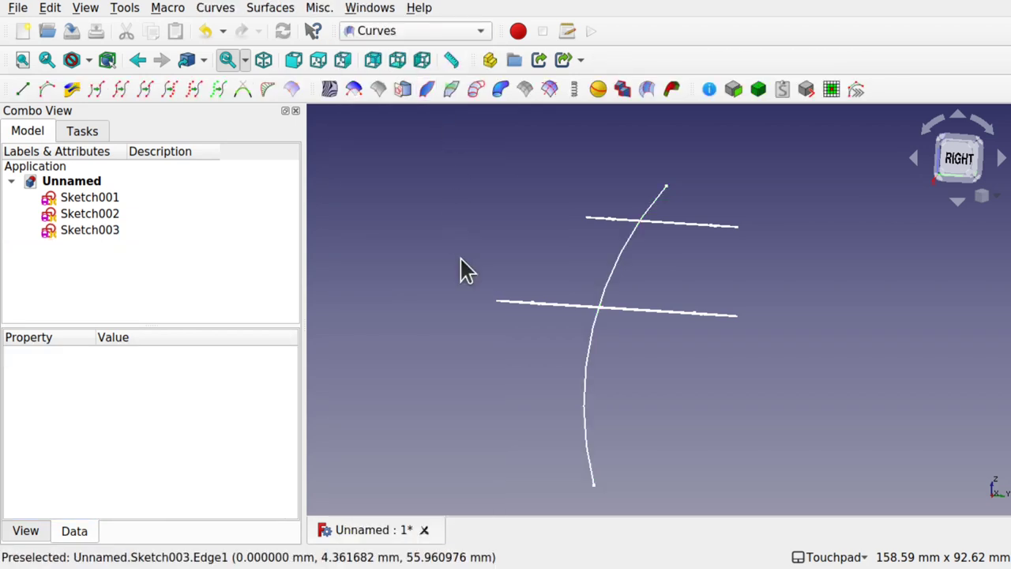
{"action": "left_click", "coordinate": [102, 212]}
{"action": "left_click_drag", "start_coordinate": [570, 180], "coordinate": [619, 171], "text": "shift"}
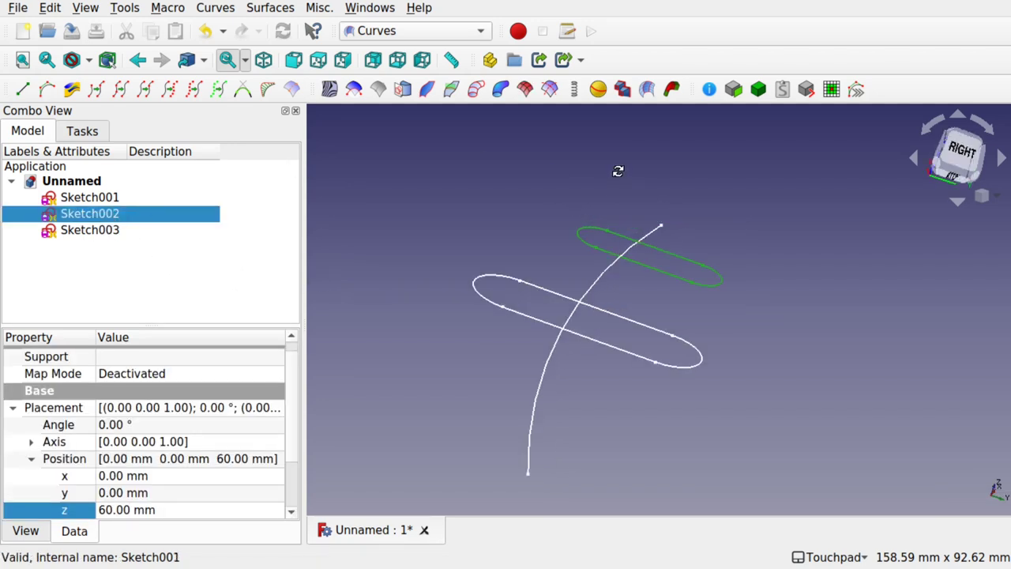
{"action": "left_click", "coordinate": [477, 93]}
- Create a PipeShell profile from the lower, larger slot sketch, Sketch001
{"action": "left_click", "coordinate": [74, 228]}
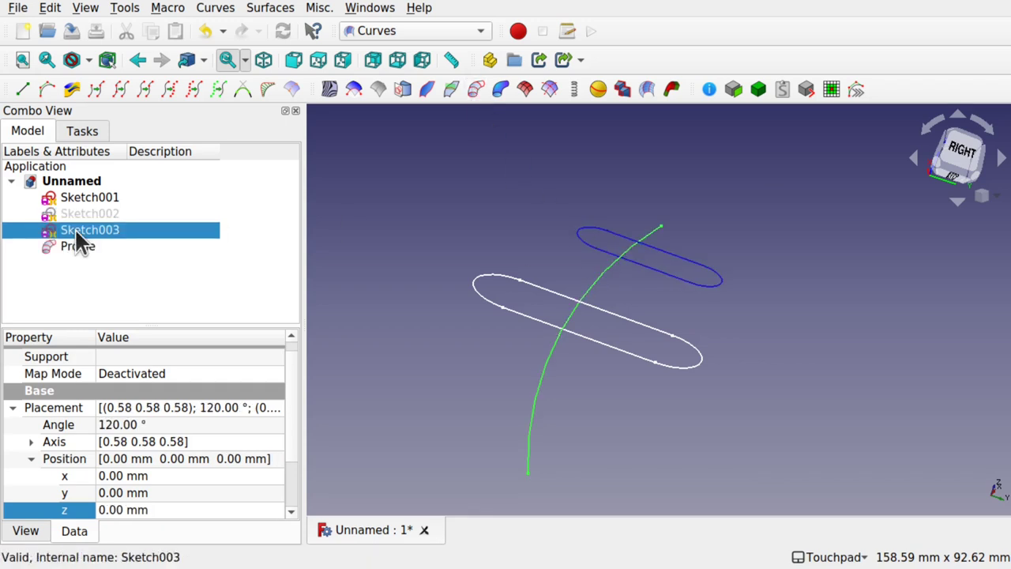
{"action": "left_click", "coordinate": [79, 197]}
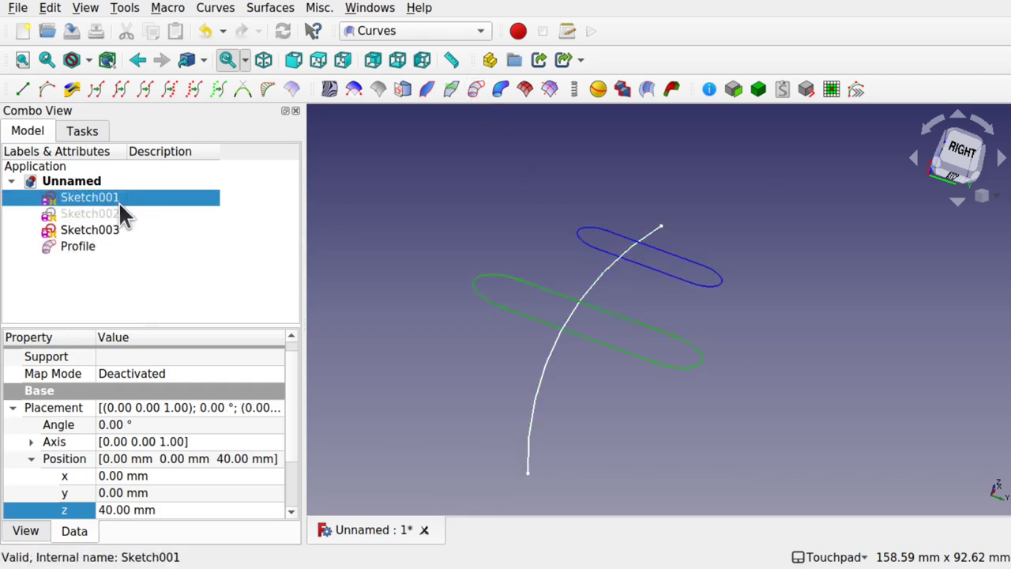
{"action": "left_click", "coordinate": [476, 94]}
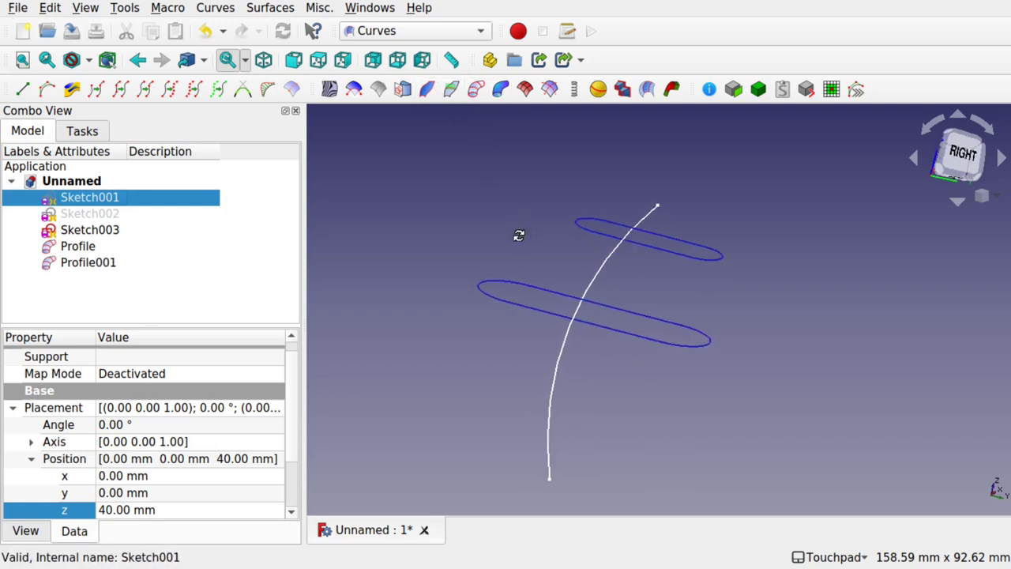
{"action": "left_click_drag", "start_coordinate": [519, 236], "coordinate": [515, 255], "text": "shift"}
{"action": "key", "text": "space"}
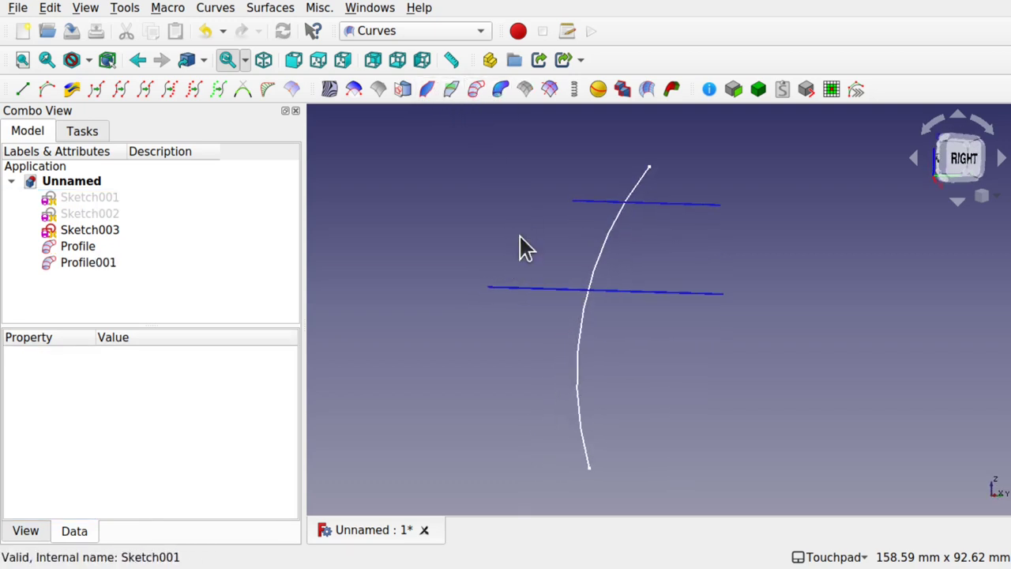
- Create a PipeShell sweep along the curved path Sketch003 through both profiles and select the resulting shape
{"action": "left_click", "coordinate": [605, 257]}
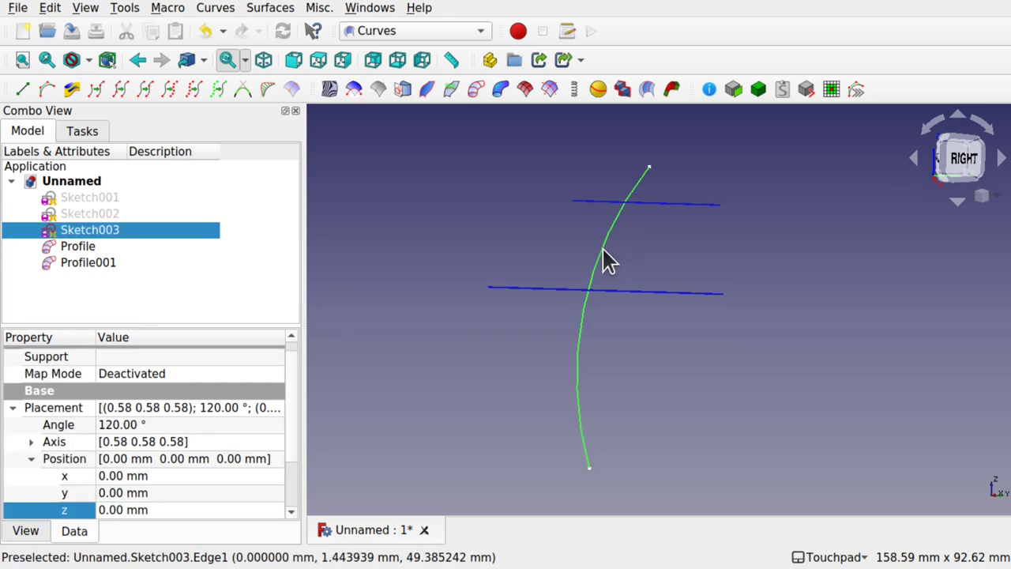
{"action": "left_click", "coordinate": [82, 246], "text": "ctrl"}
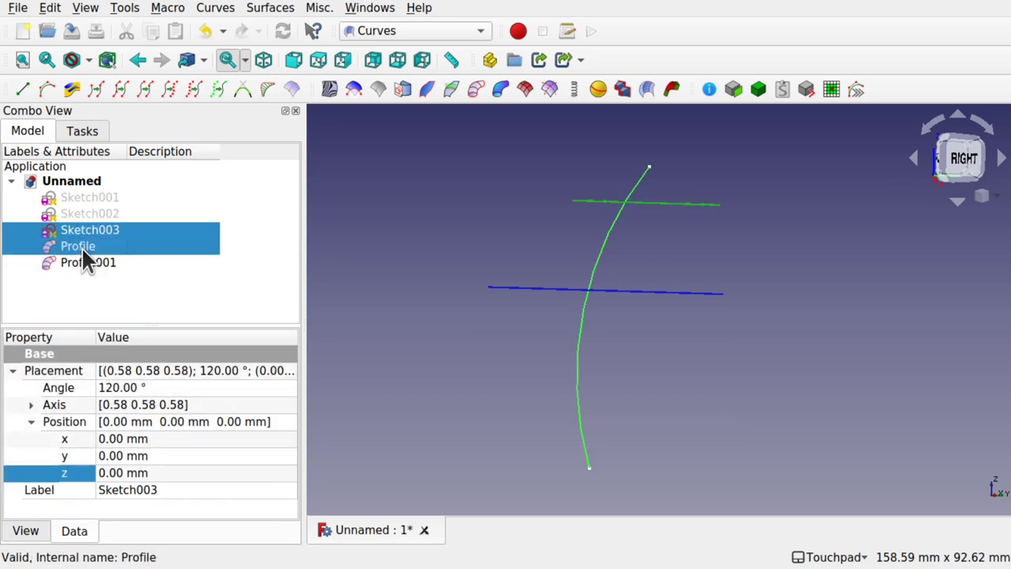
{"action": "left_click", "coordinate": [102, 260], "text": "ctrl"}
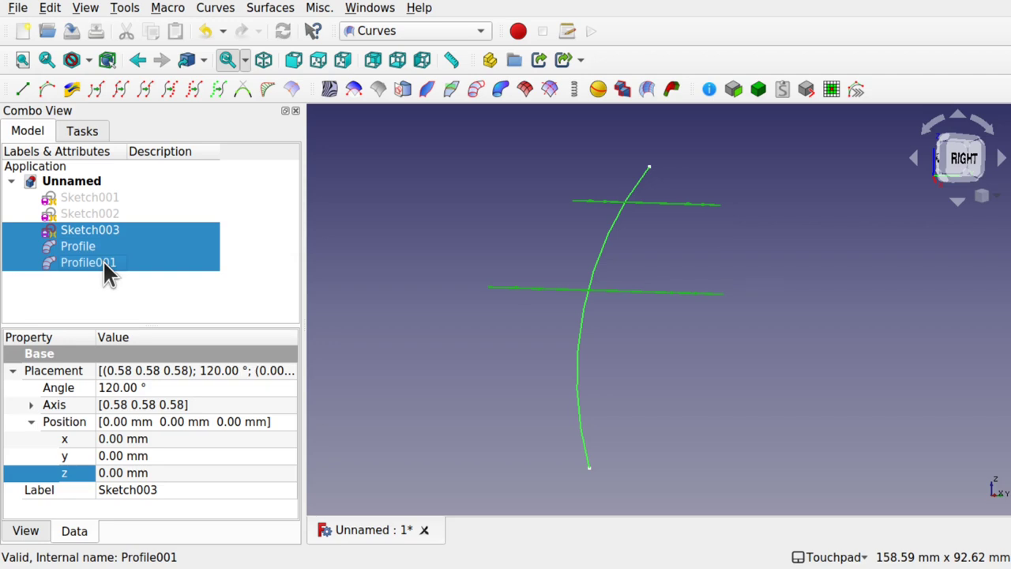
{"action": "left_click", "coordinate": [502, 91]}
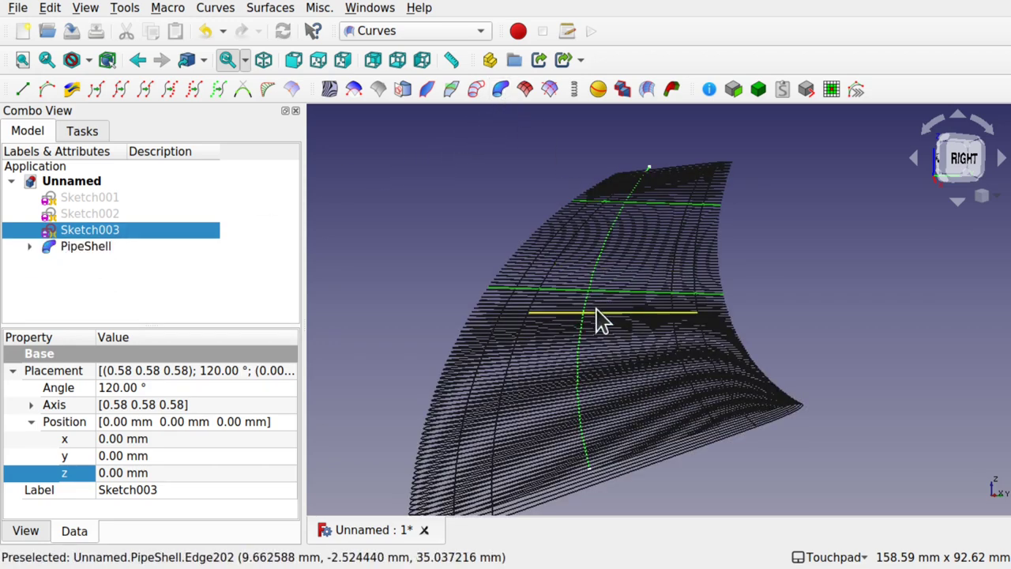
{"action": "scroll", "coordinate": [597, 310], "scroll_direction": "down", "scroll_amount": 2}
{"action": "left_click_drag", "start_coordinate": [596, 310], "coordinate": [570, 274], "text": "alt"}
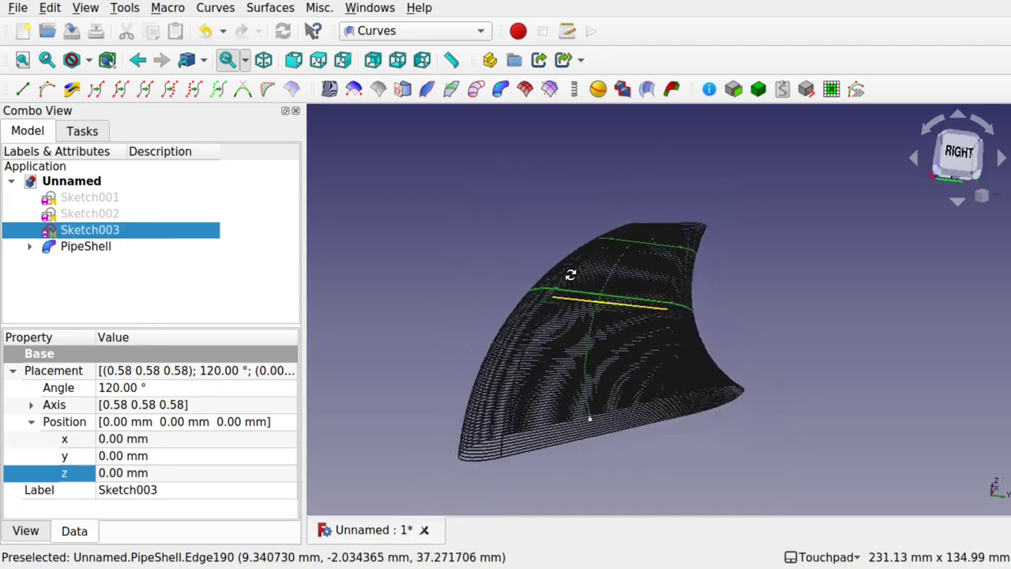
{"action": "middle_click_drag", "start_coordinate": [571, 274], "coordinate": [490, 272]}
{"action": "left_click", "coordinate": [89, 248]}
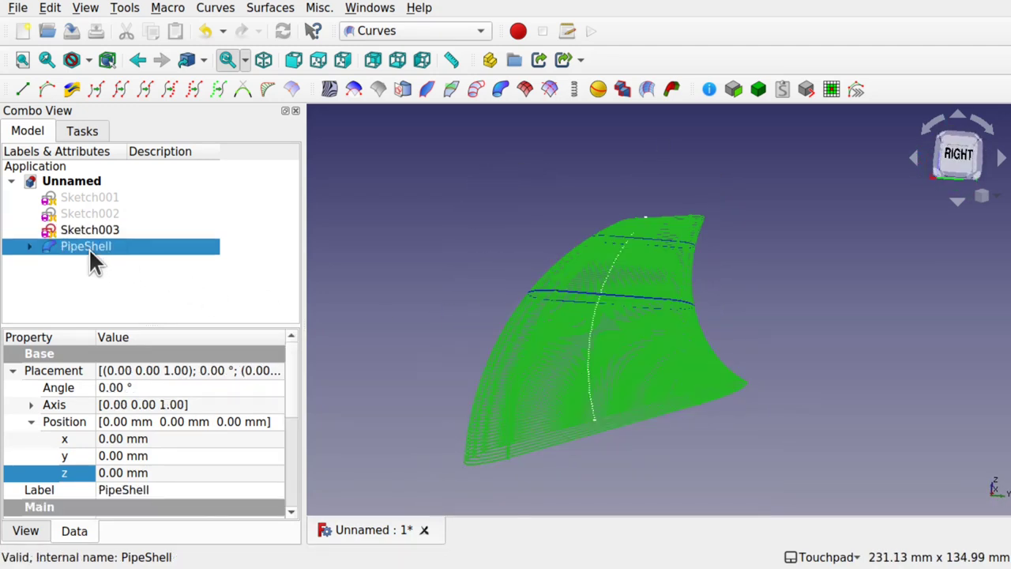
- Set the PipeShell sweep's output to Surface
{"action": "scroll", "coordinate": [295, 447], "scroll_direction": "down", "scroll_amount": 3}
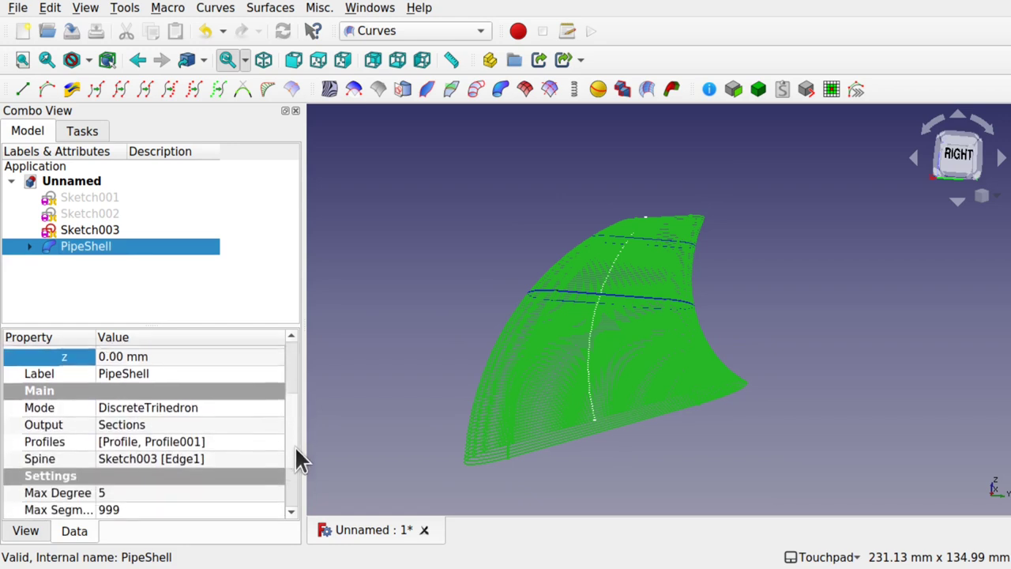
{"action": "left_click", "coordinate": [212, 407]}
{"action": "left_click", "coordinate": [212, 407]}
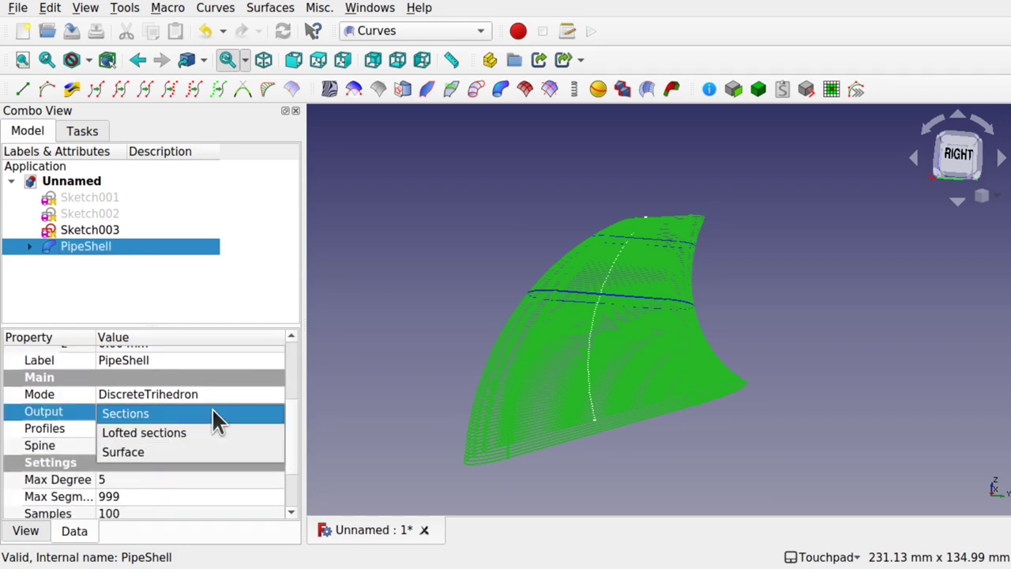
{"action": "left_click", "coordinate": [201, 451]}
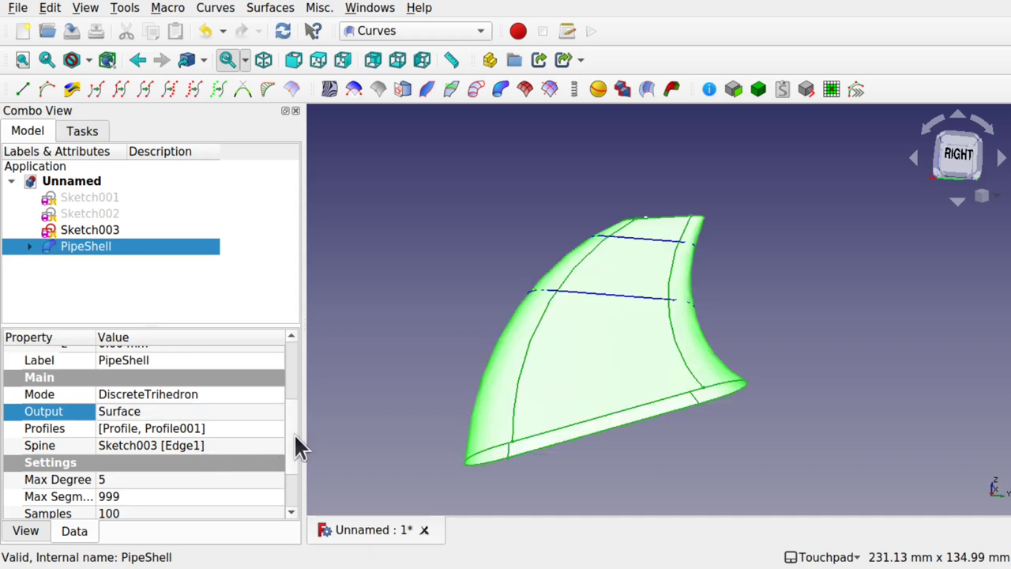
- Set the PipeShell's Solid property to true and check the shape's open lower end
{"action": "scroll", "coordinate": [294, 433], "scroll_direction": "down", "scroll_amount": 2}
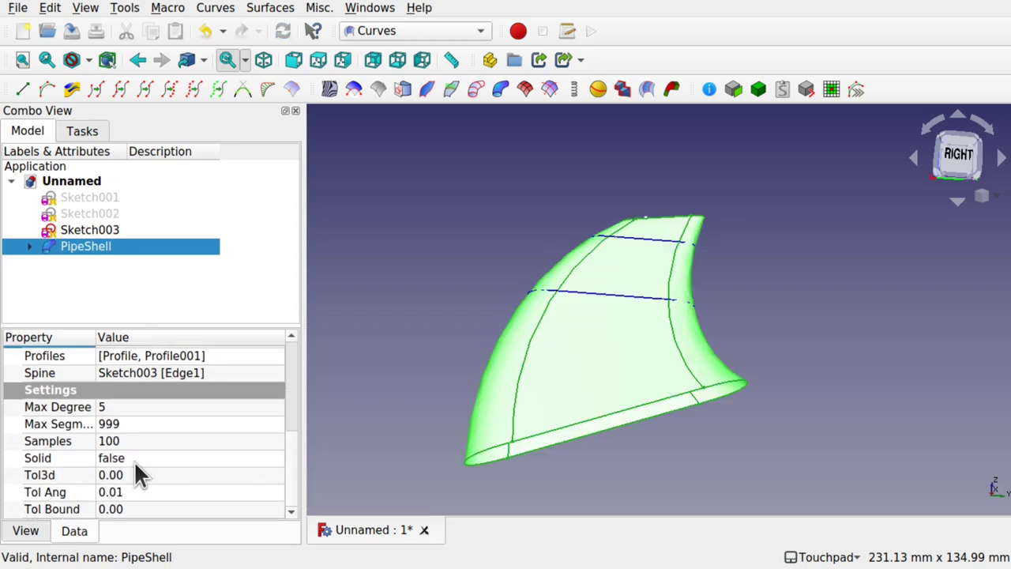
{"action": "left_click", "coordinate": [133, 460]}
{"action": "left_click", "coordinate": [134, 460]}
{"action": "left_click", "coordinate": [135, 477]}
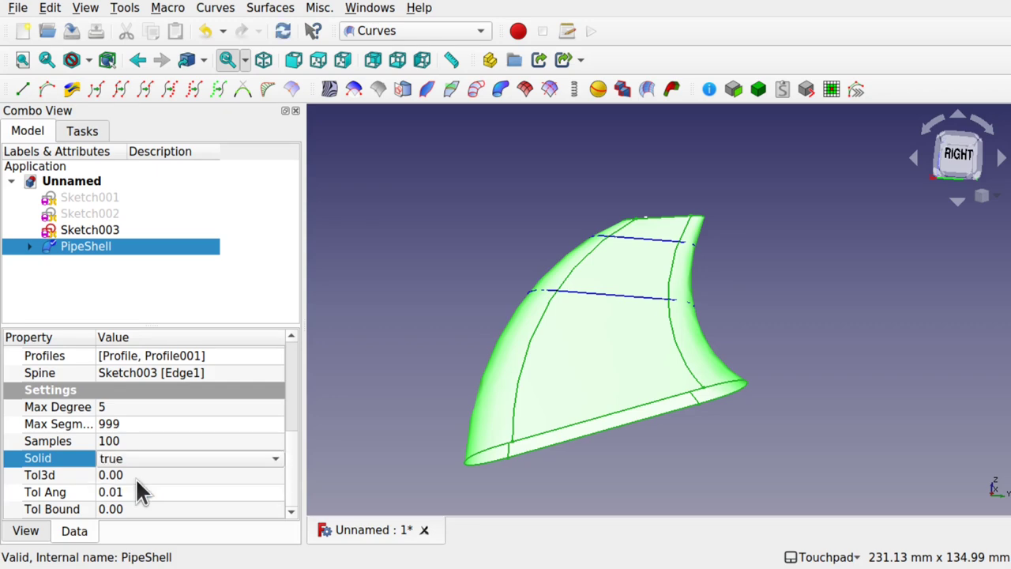
{"action": "left_click", "coordinate": [383, 448]}
{"action": "left_click_drag", "start_coordinate": [620, 413], "coordinate": [629, 352], "text": "alt"}
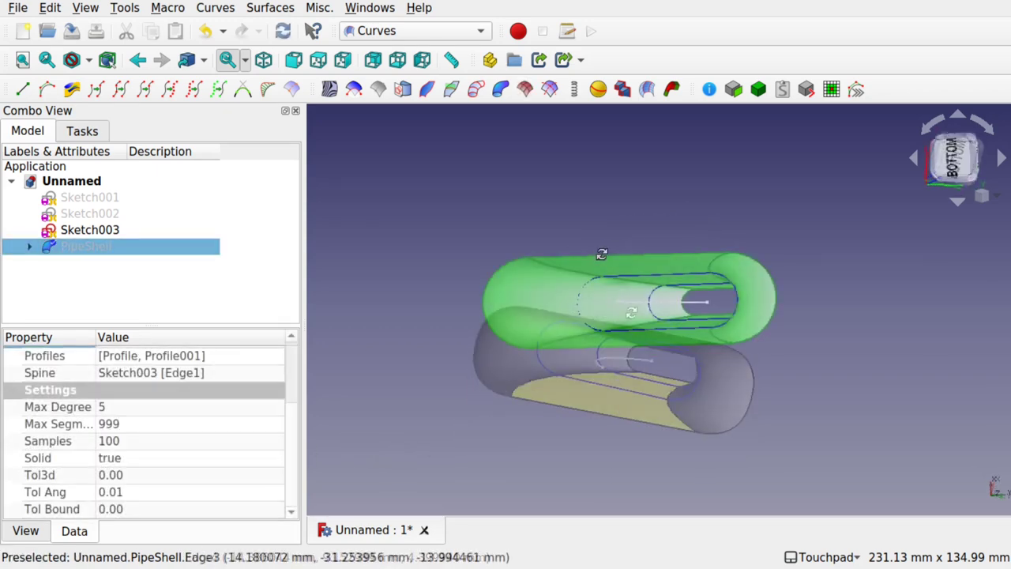
{"action": "left_click_drag", "start_coordinate": [601, 253], "coordinate": [586, 361], "text": "alt"}
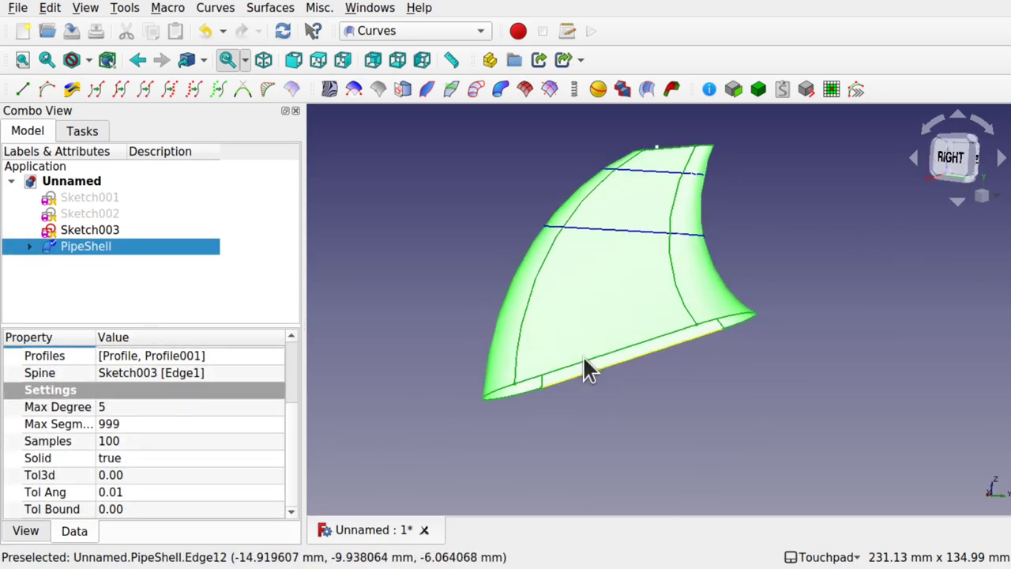
- Switch to the Part workbench and examine the edges around the PipeShell's open upper end
{"action": "left_click", "coordinate": [391, 32]}
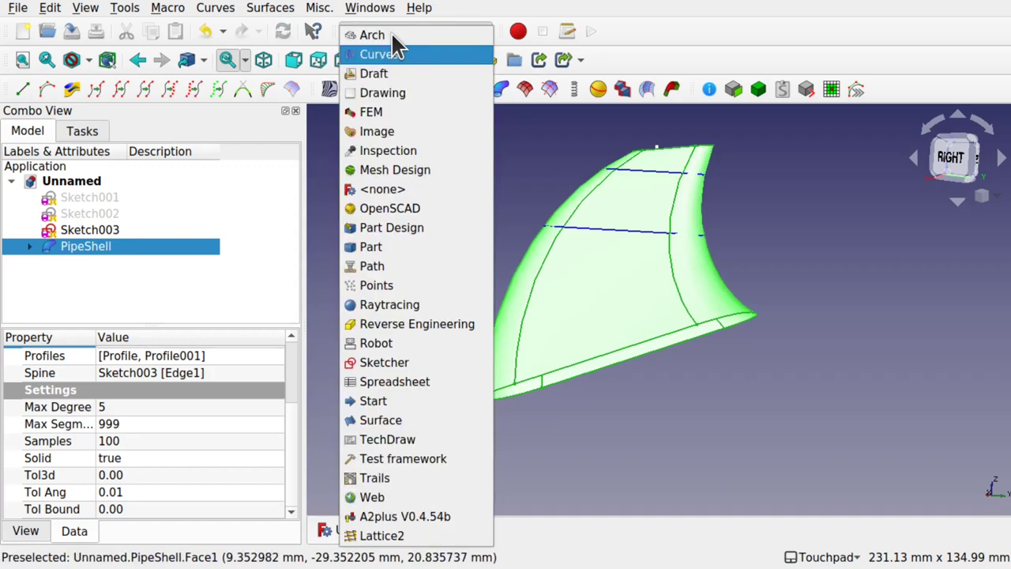
{"action": "left_click", "coordinate": [405, 251]}
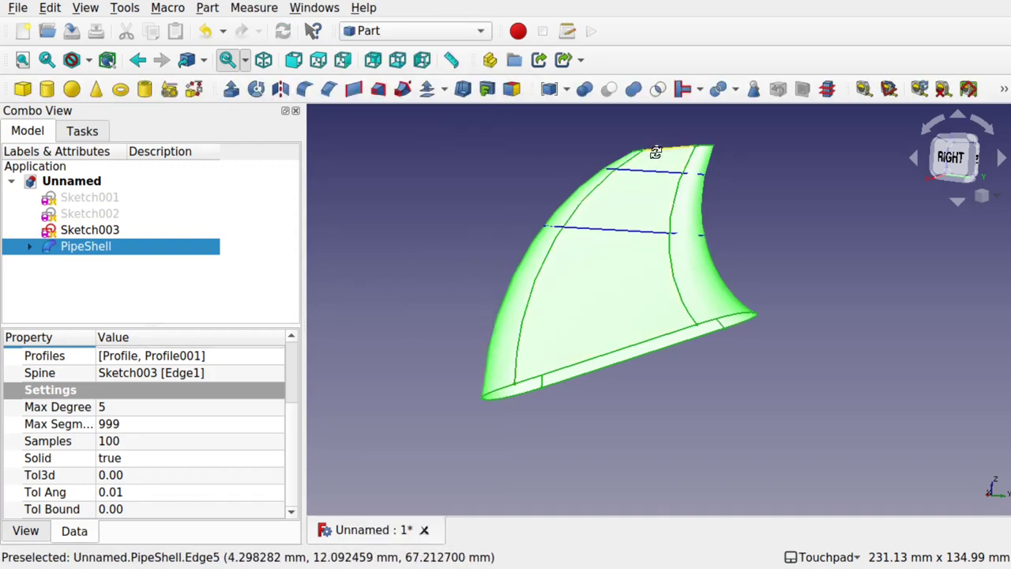
{"action": "left_click_drag", "start_coordinate": [655, 151], "coordinate": [582, 299], "text": "alt"}
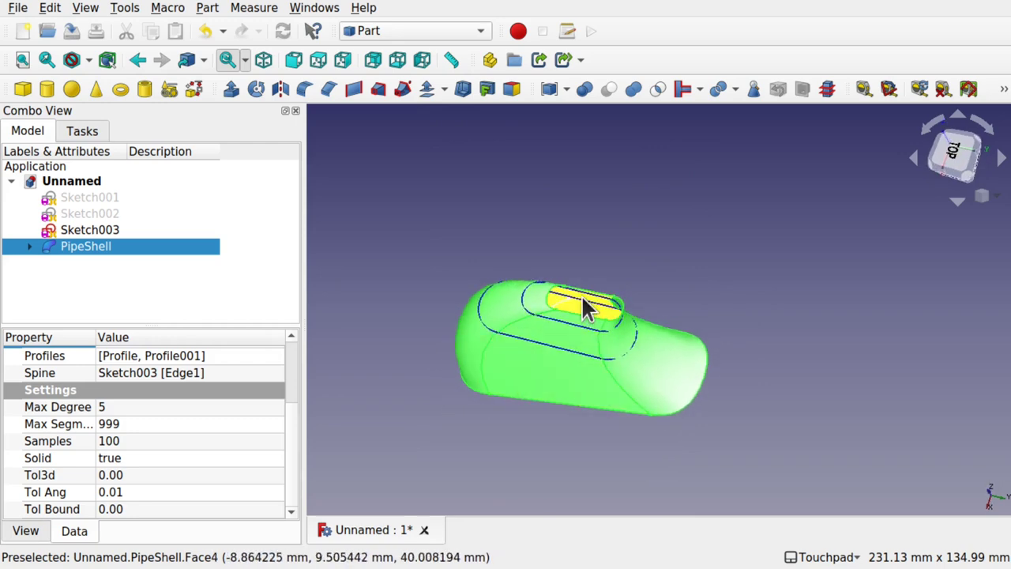
{"action": "scroll", "coordinate": [582, 299], "scroll_direction": "up", "scroll_amount": 3}
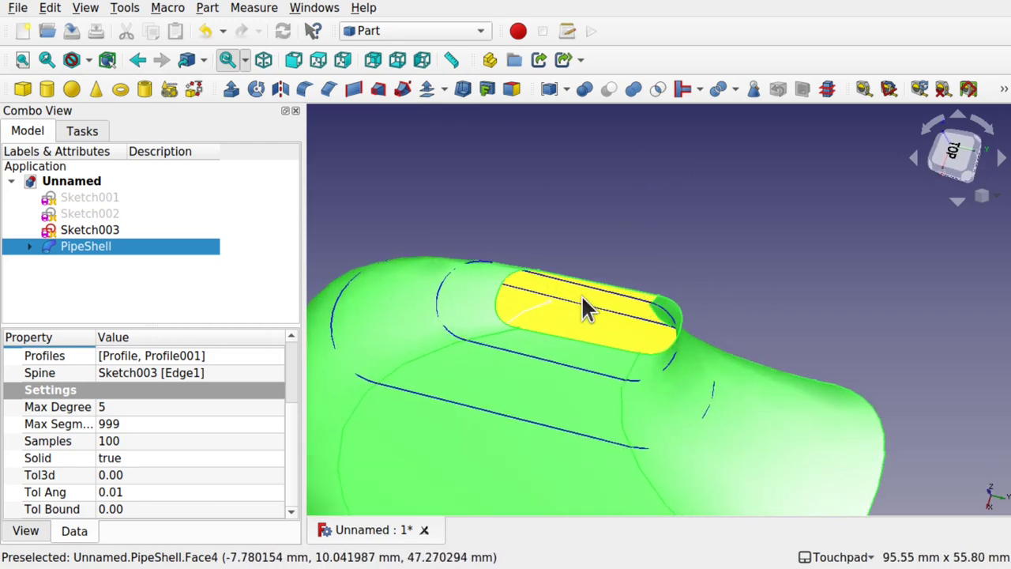
{"action": "left_click", "coordinate": [683, 326]}
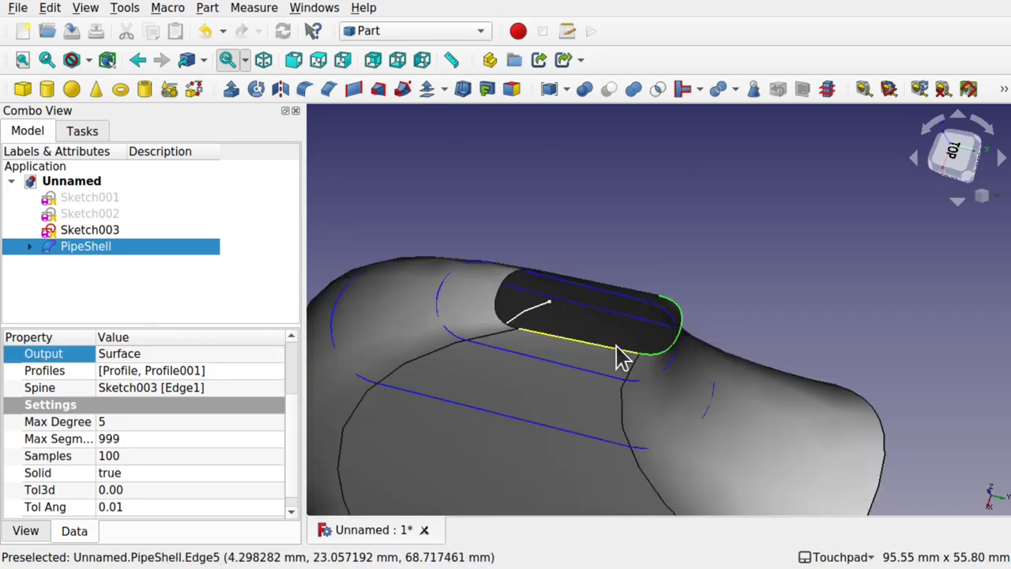
{"action": "left_click", "coordinate": [516, 199]}
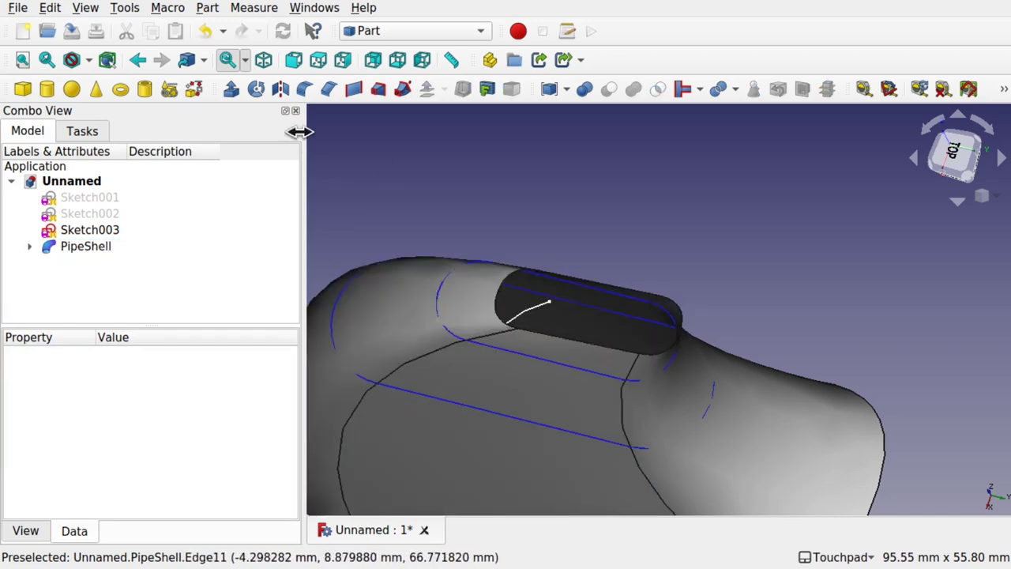
- Create a face from the four edges of the PipeShell's upper opening with the shape builder
{"action": "left_click", "coordinate": [194, 90]}
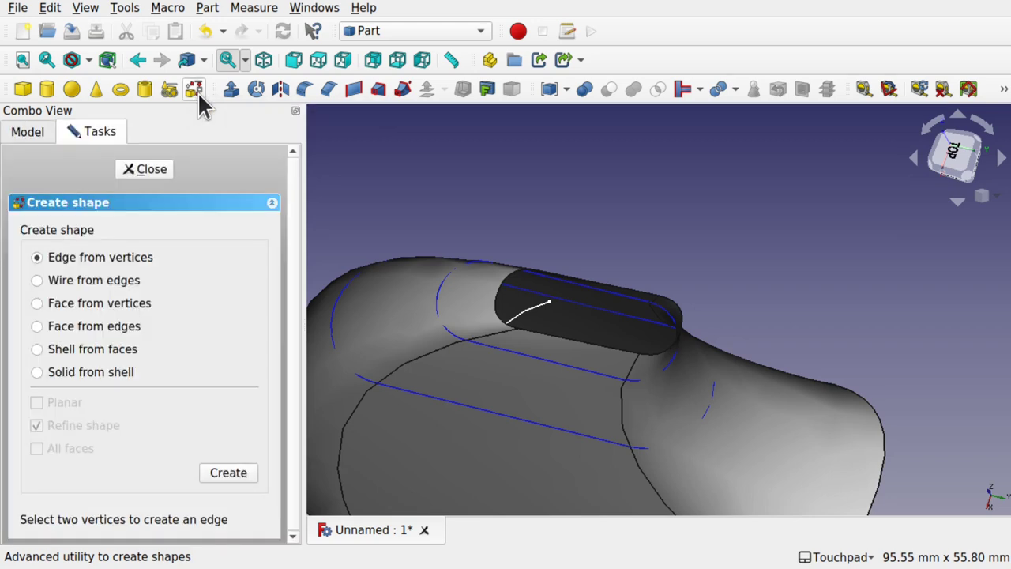
{"action": "left_click", "coordinate": [37, 326]}
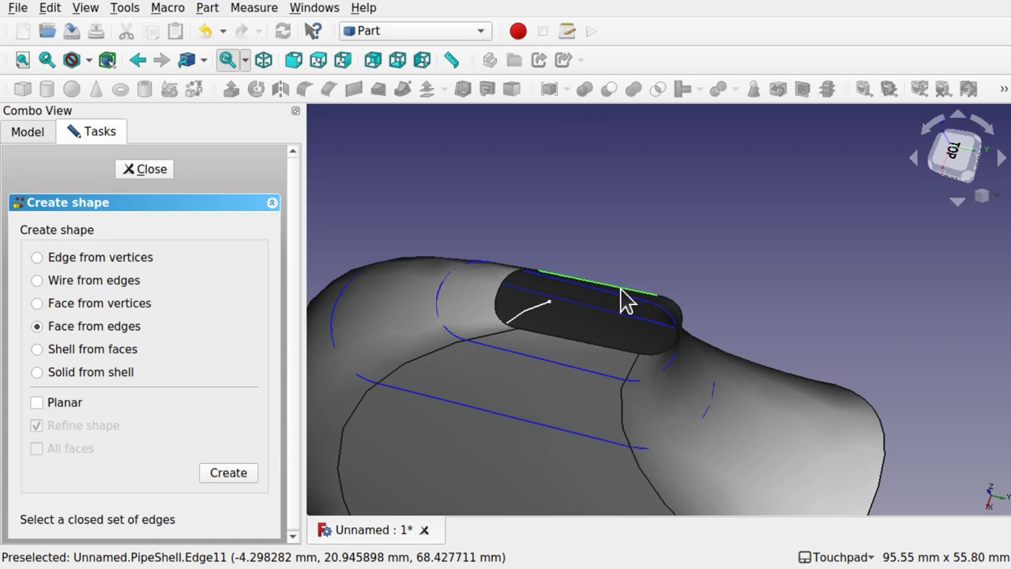
{"action": "left_click", "coordinate": [682, 322]}
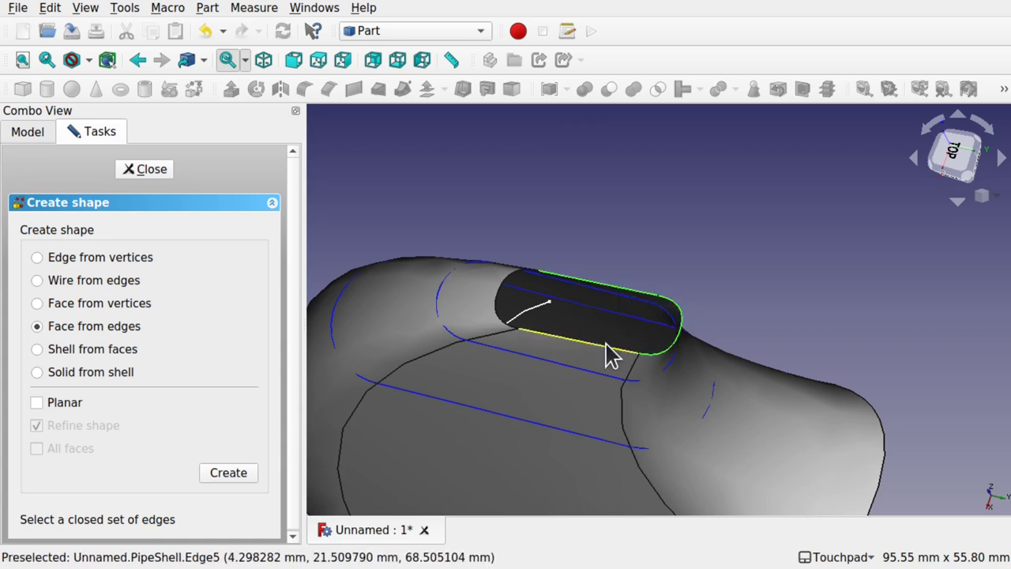
{"action": "left_click", "coordinate": [613, 355]}
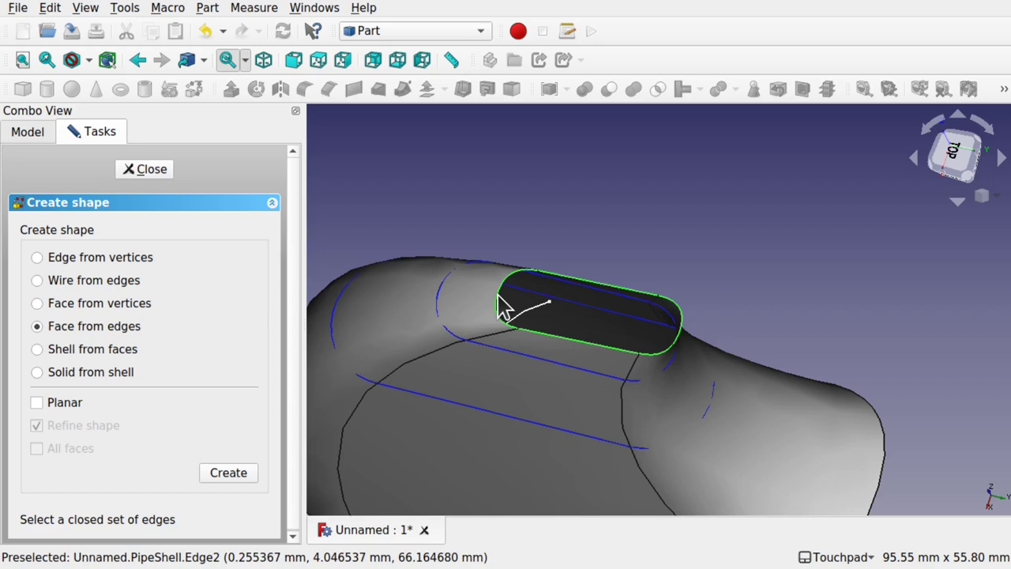
{"action": "left_click", "coordinate": [229, 474]}
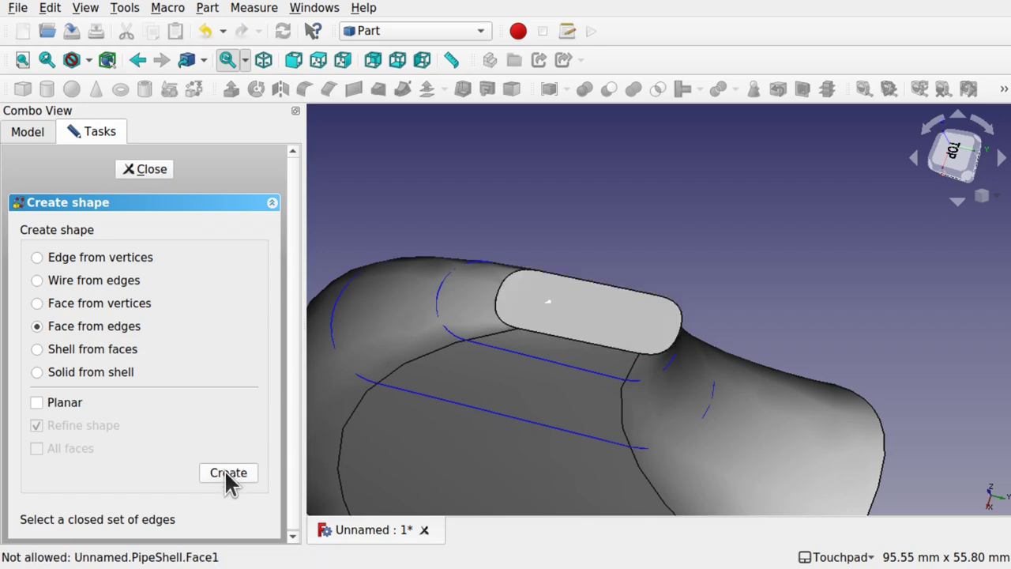
- Create a face from the four edges of the PipeShell's larger lower opening and close the shape builder
{"action": "left_click_drag", "start_coordinate": [626, 409], "coordinate": [760, 256], "text": "shift"}
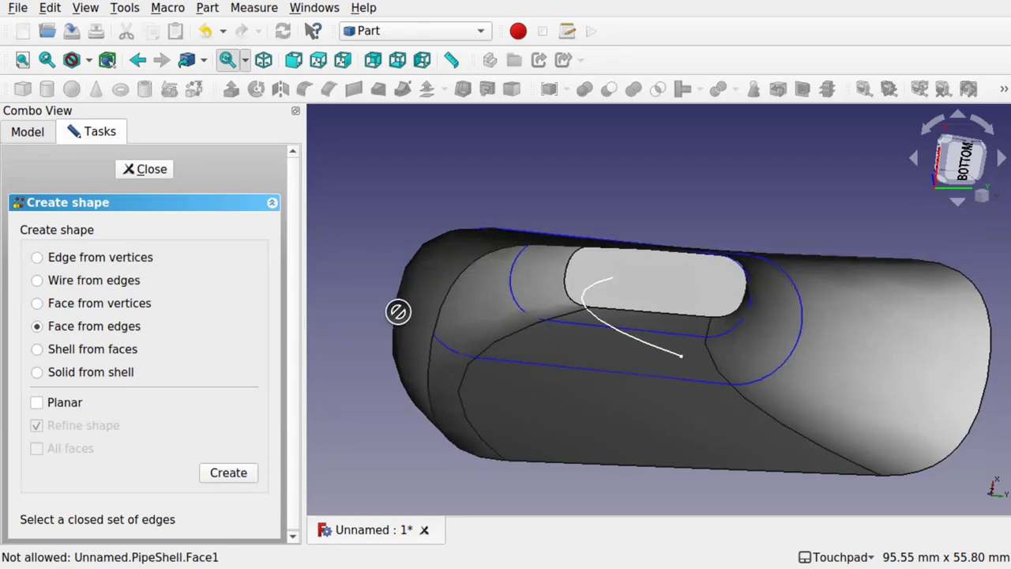
{"action": "left_click_drag", "start_coordinate": [575, 256], "coordinate": [560, 325], "text": "alt"}
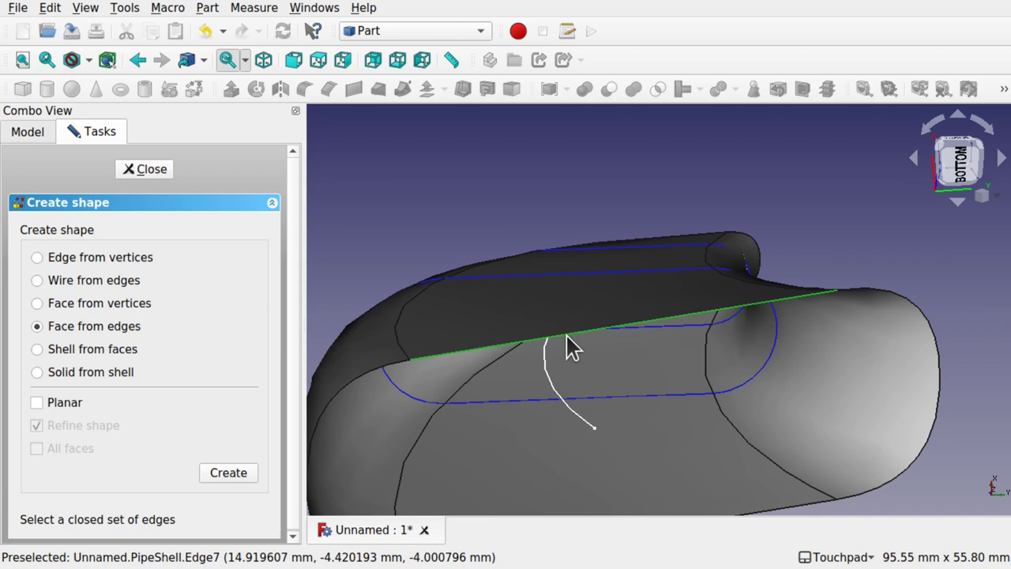
{"action": "left_click", "coordinate": [922, 312]}
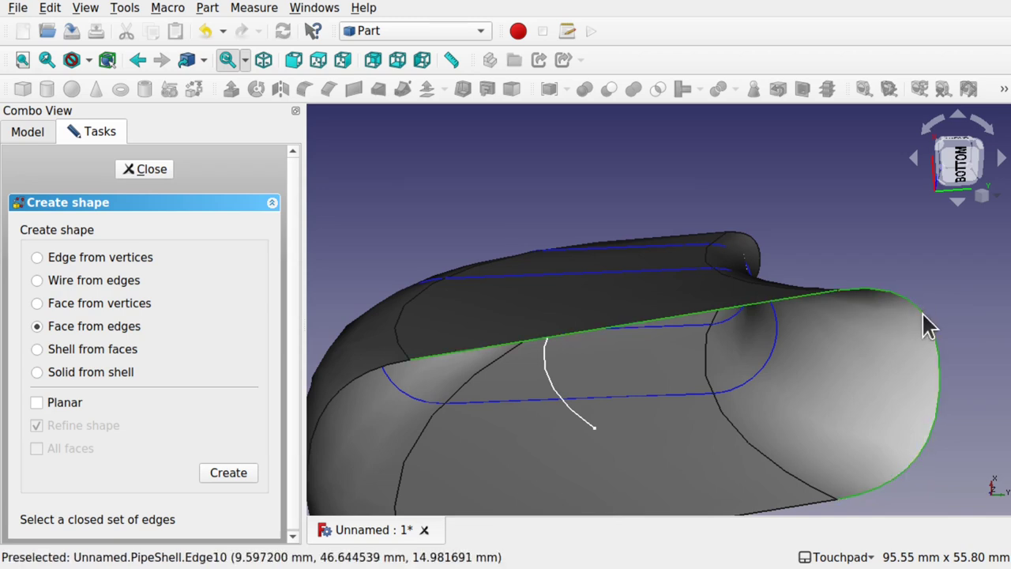
{"action": "left_click_drag", "start_coordinate": [792, 395], "coordinate": [809, 283], "text": "shift"}
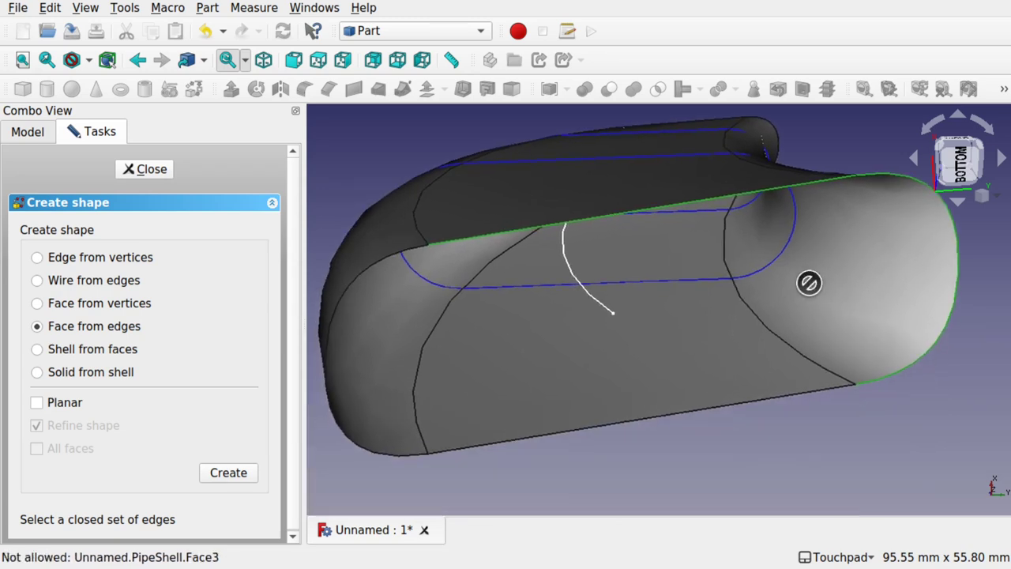
{"action": "left_click", "coordinate": [660, 416], "text": "ctrl"}
{"action": "left_click", "coordinate": [363, 450]}
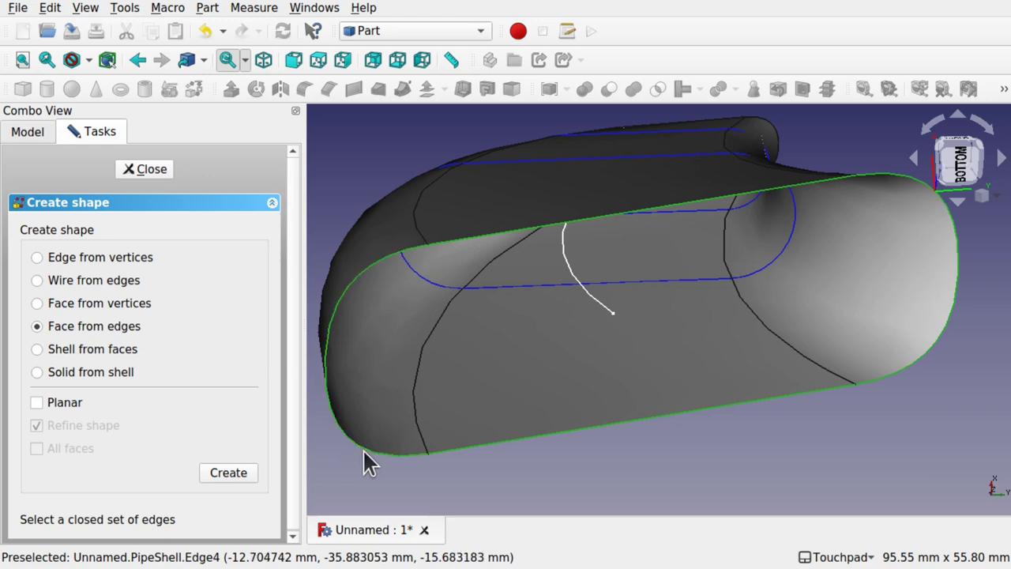
{"action": "left_click", "coordinate": [243, 472]}
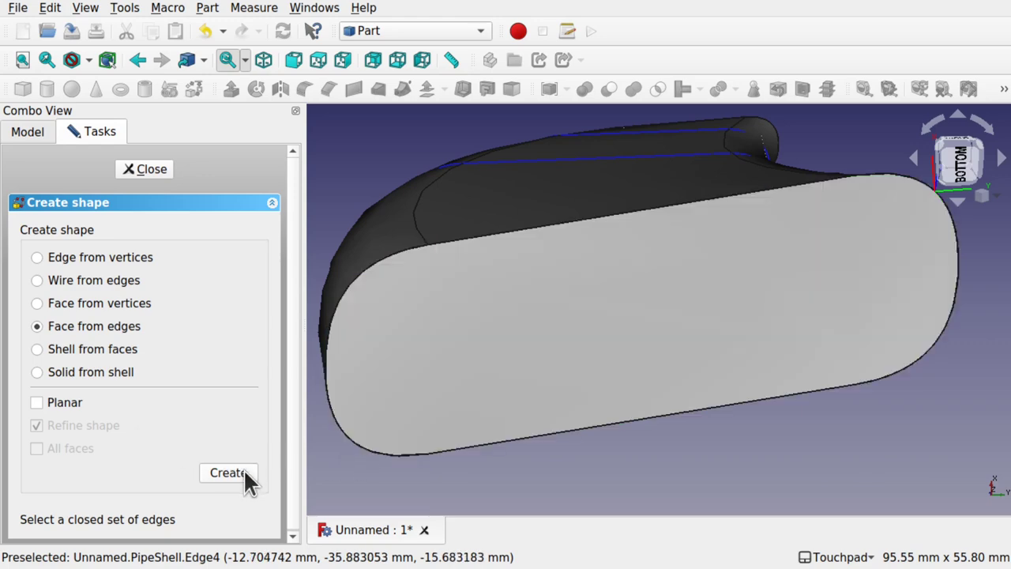
{"action": "scroll", "coordinate": [593, 326], "scroll_direction": "down", "scroll_amount": 3}
{"action": "left_click_drag", "start_coordinate": [593, 326], "coordinate": [721, 463], "text": "alt"}
{"action": "left_click", "coordinate": [133, 168]}
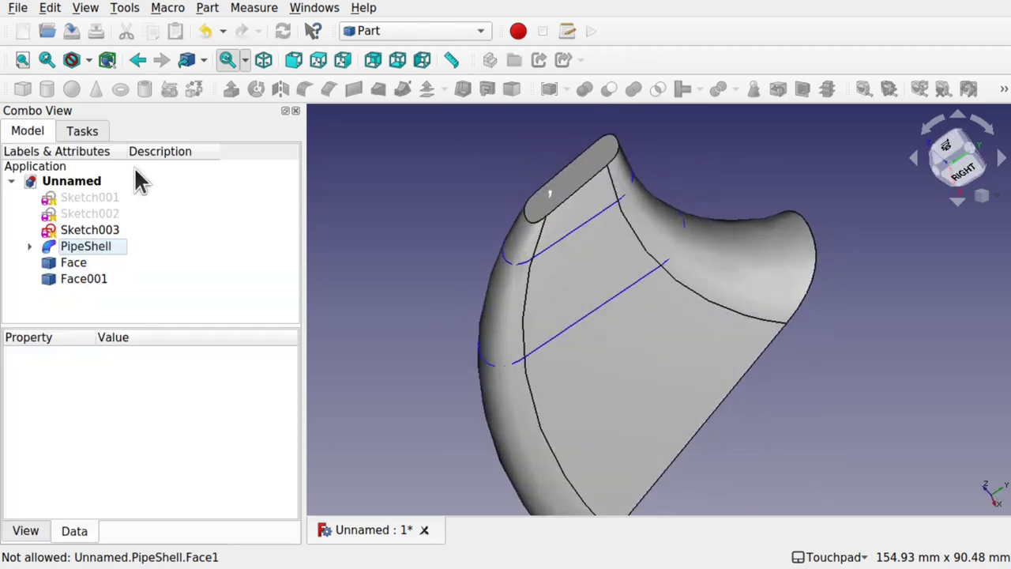
- Switch to the Curves workbench and create a parametric solid from the PipeShell and its two end faces
{"action": "left_click", "coordinate": [86, 246]}
{"action": "left_click_drag", "start_coordinate": [632, 316], "coordinate": [668, 443], "text": "alt"}
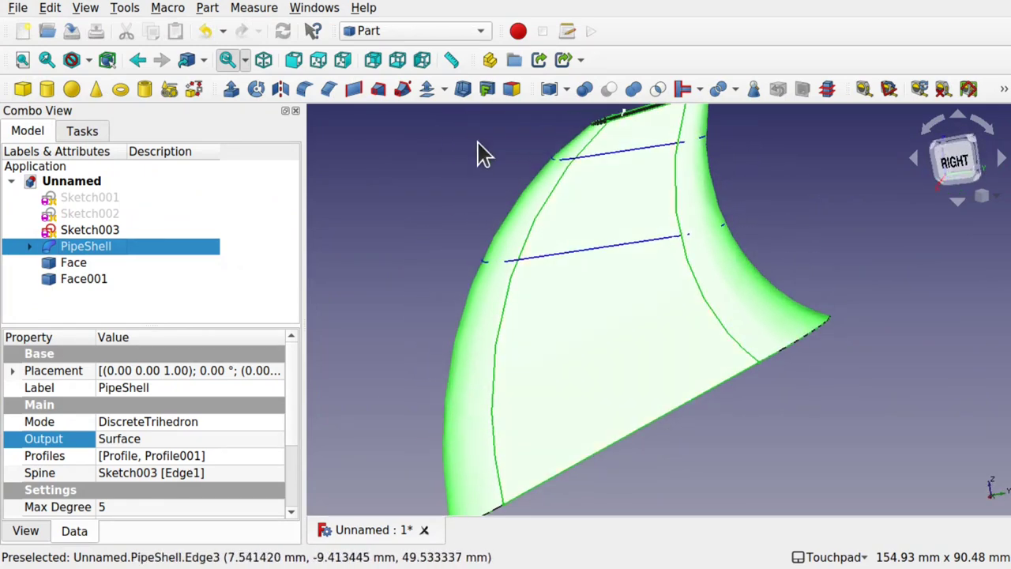
{"action": "left_click", "coordinate": [405, 30]}
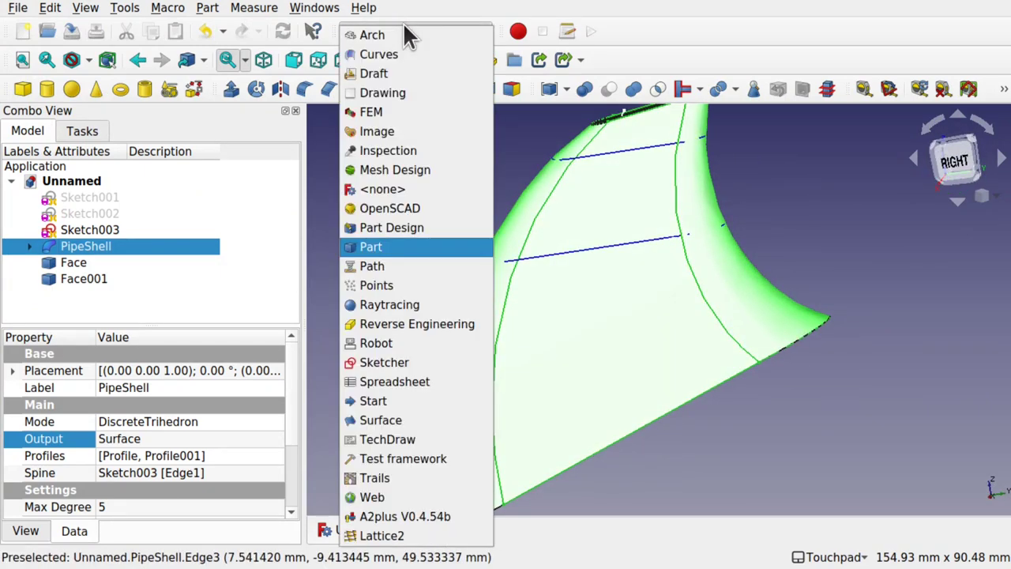
{"action": "left_click", "coordinate": [404, 52]}
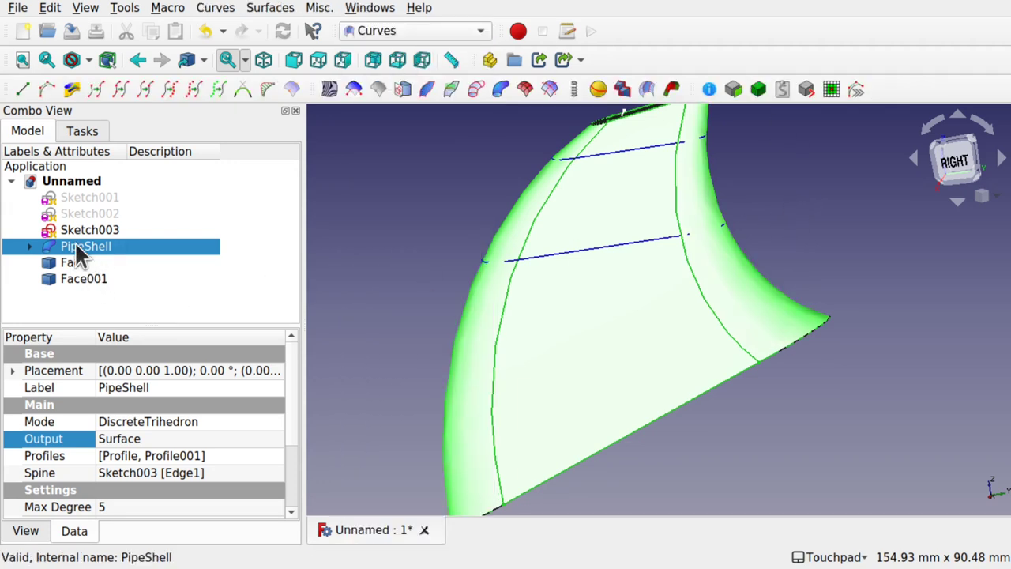
{"action": "left_click", "coordinate": [74, 282], "text": "shift"}
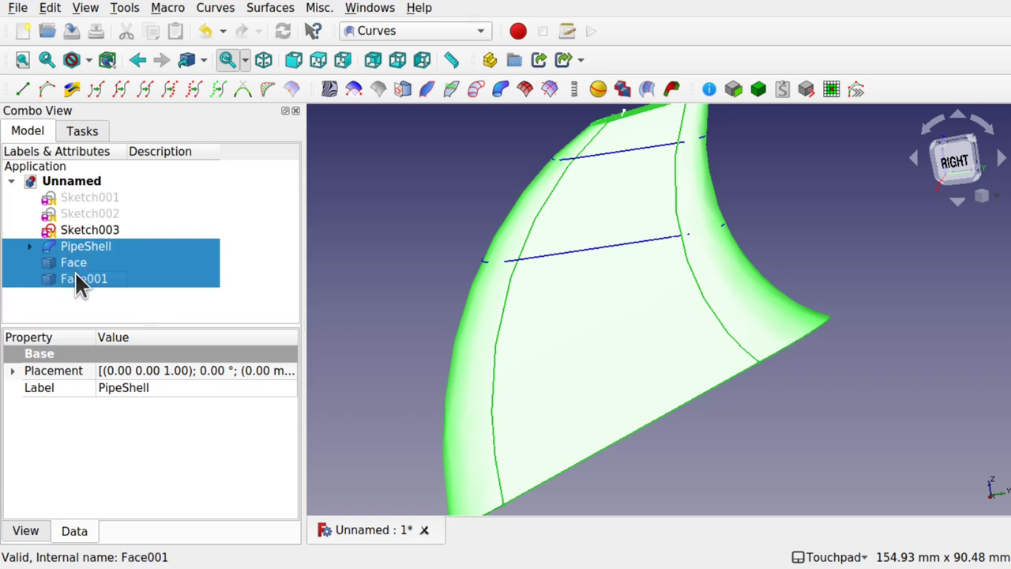
{"action": "left_click", "coordinate": [760, 100]}
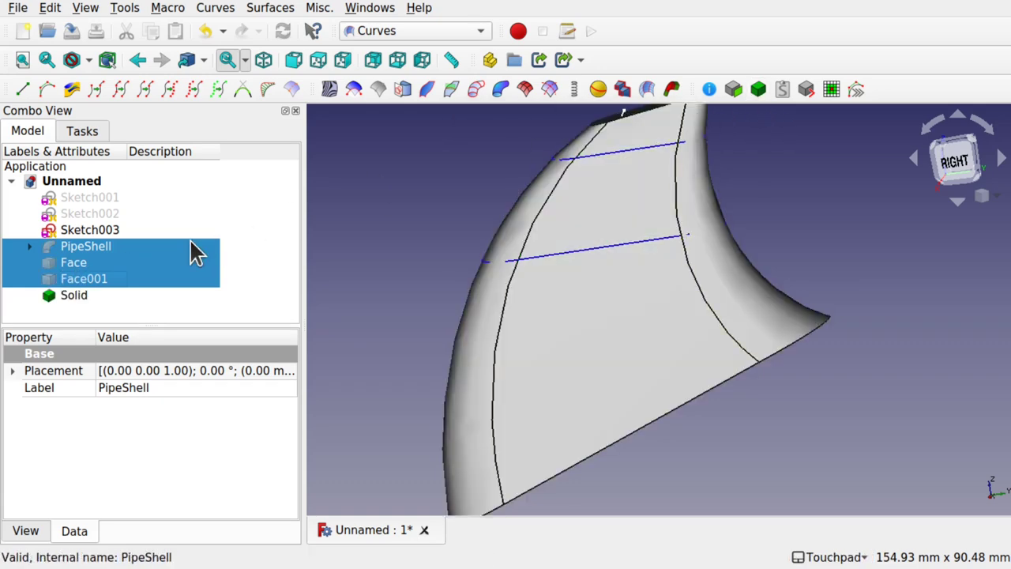
- Inspect the new solid's closed ends and switch to the Part Design workbench
{"action": "left_click", "coordinate": [69, 296]}
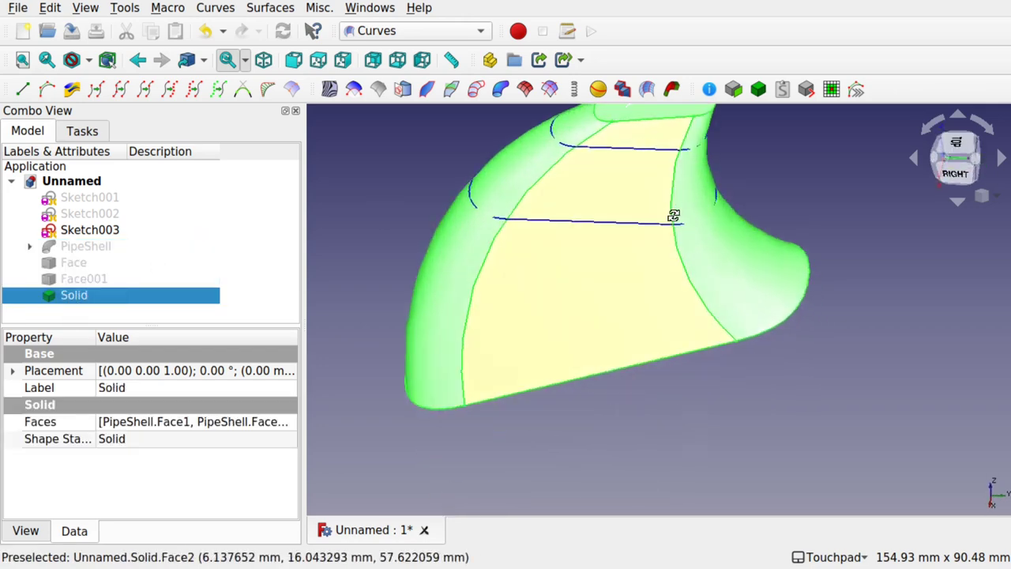
{"action": "left_click_drag", "start_coordinate": [662, 107], "coordinate": [655, 150], "text": "alt"}
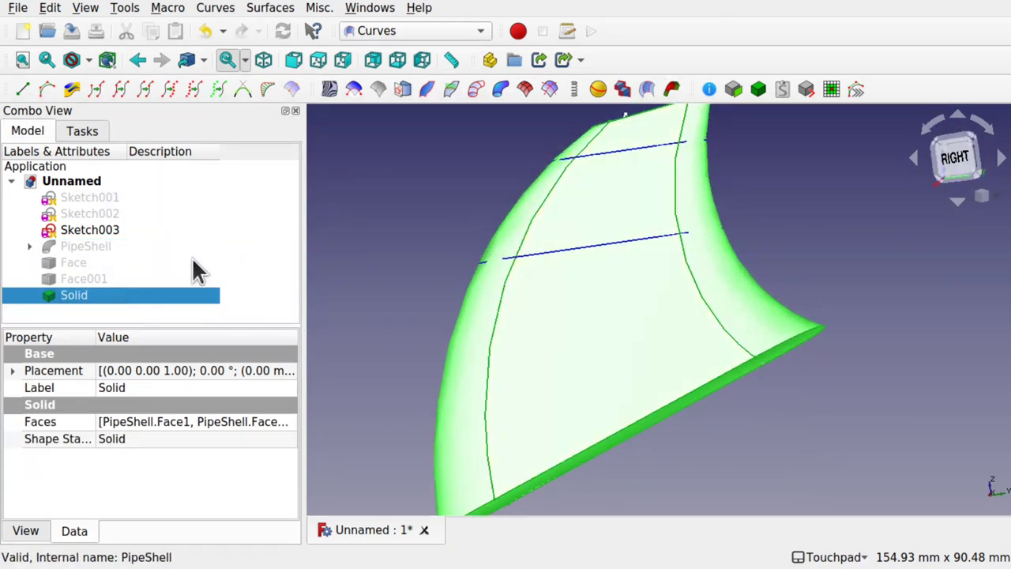
{"action": "left_click", "coordinate": [434, 197]}
{"action": "left_click_drag", "start_coordinate": [684, 365], "coordinate": [685, 389], "text": "alt"}
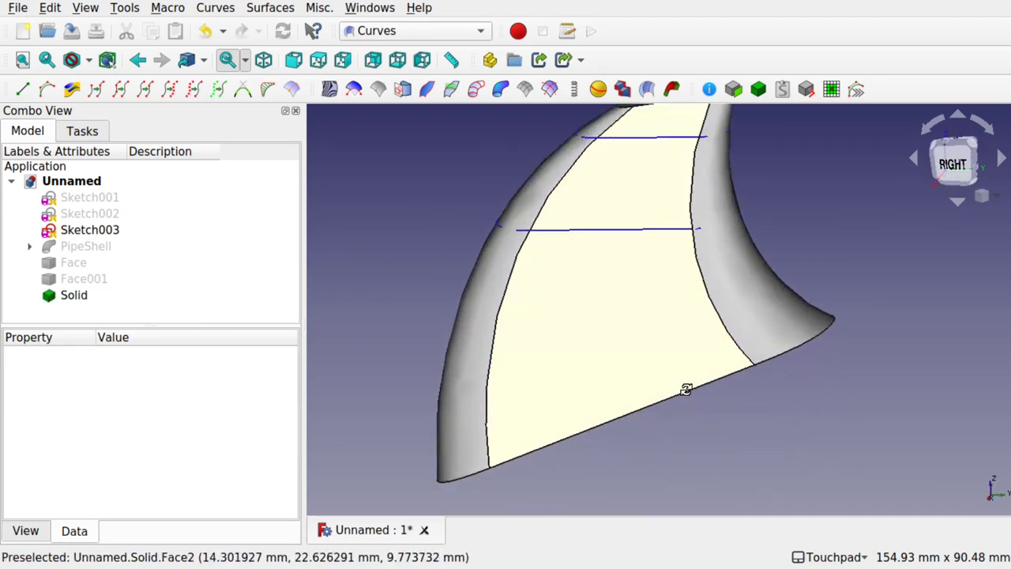
{"action": "left_click", "coordinate": [370, 30]}
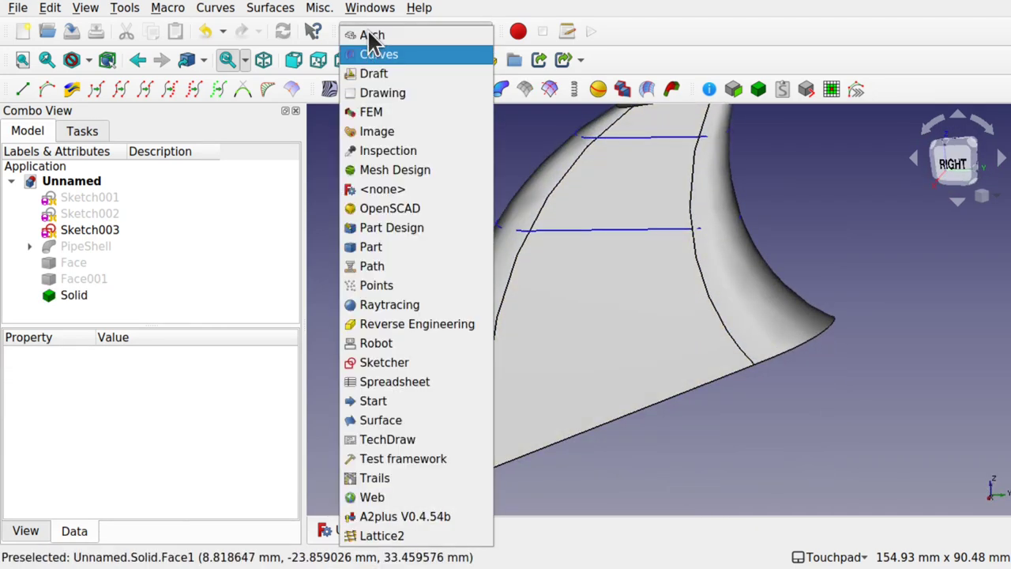
{"action": "left_click", "coordinate": [392, 228]}
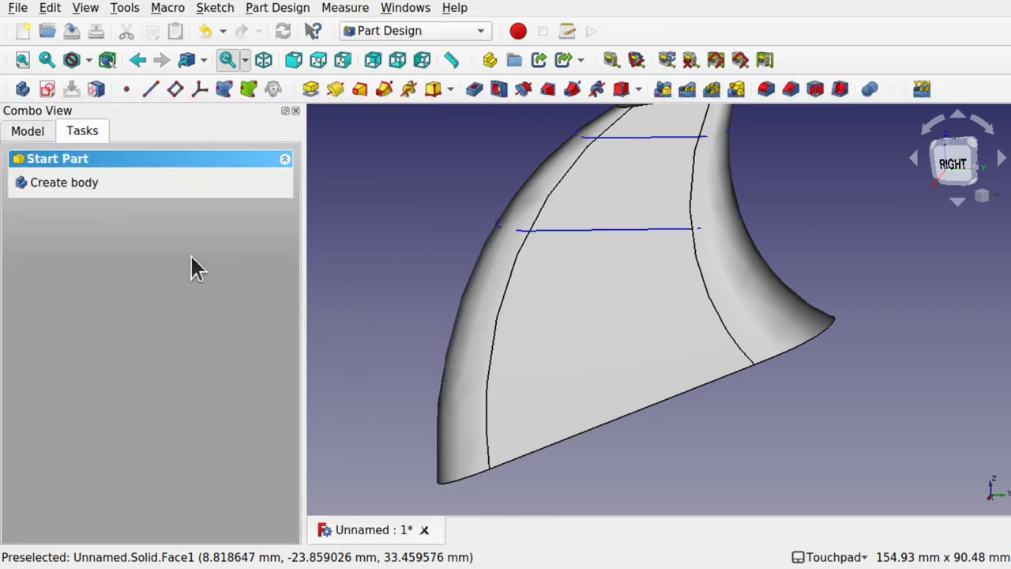
- Create a new body that uses the Solid as its base feature
{"action": "left_click", "coordinate": [18, 133]}
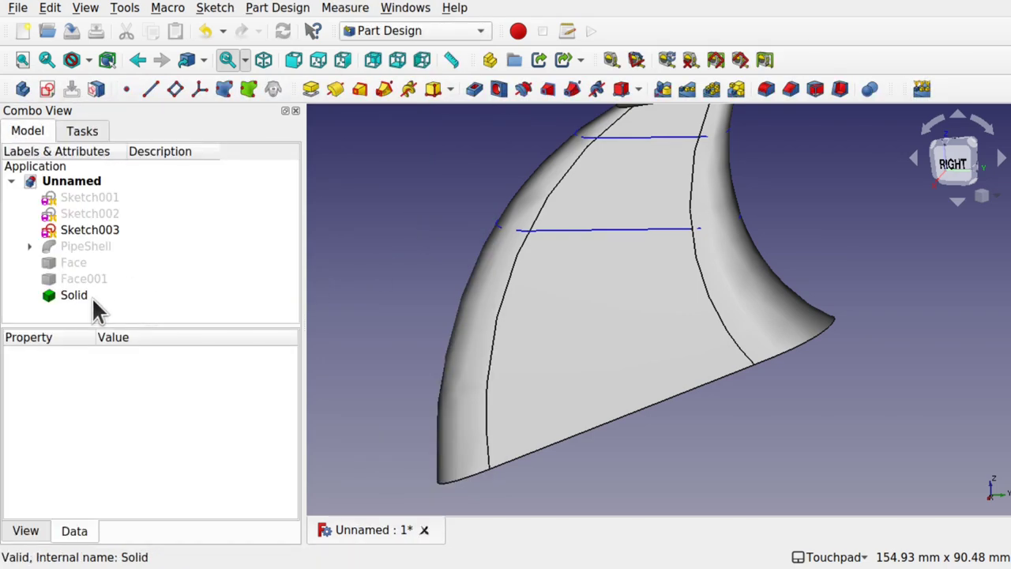
{"action": "left_click", "coordinate": [66, 296]}
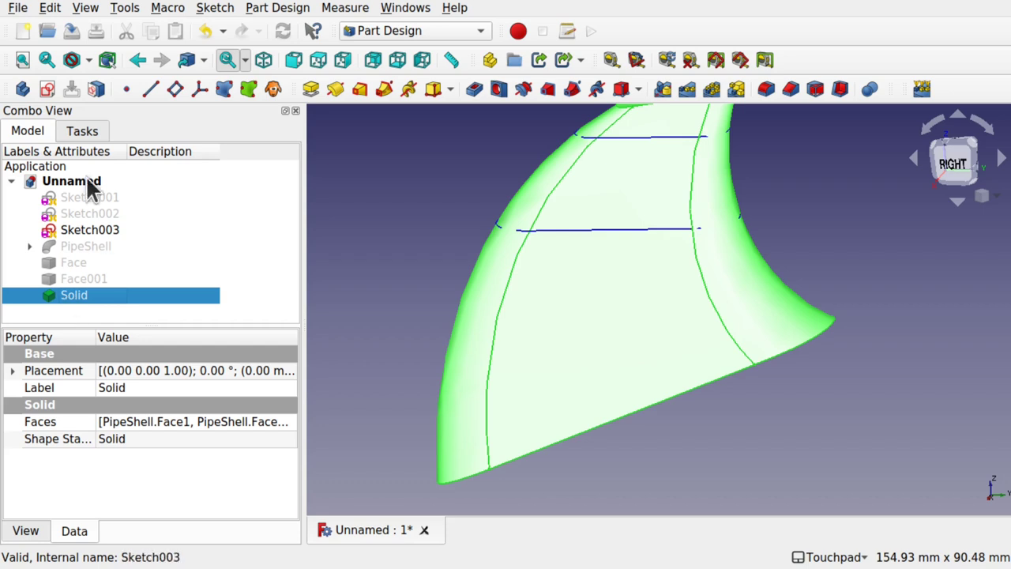
{"action": "left_click", "coordinate": [20, 84]}
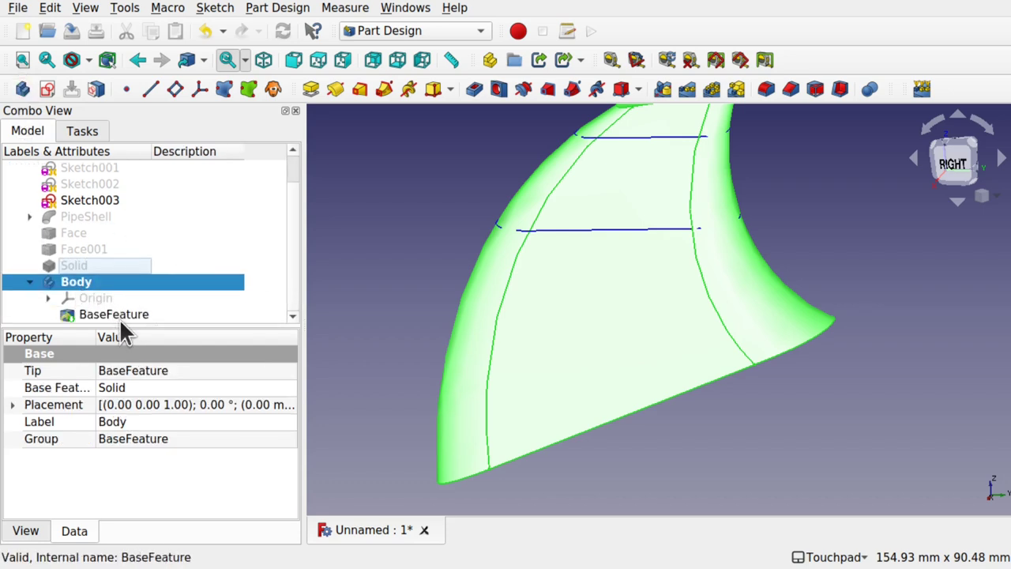
- Try to create a sketch on the body's large lower end face
{"action": "left_click_drag", "start_coordinate": [647, 347], "coordinate": [567, 210], "text": "shift"}
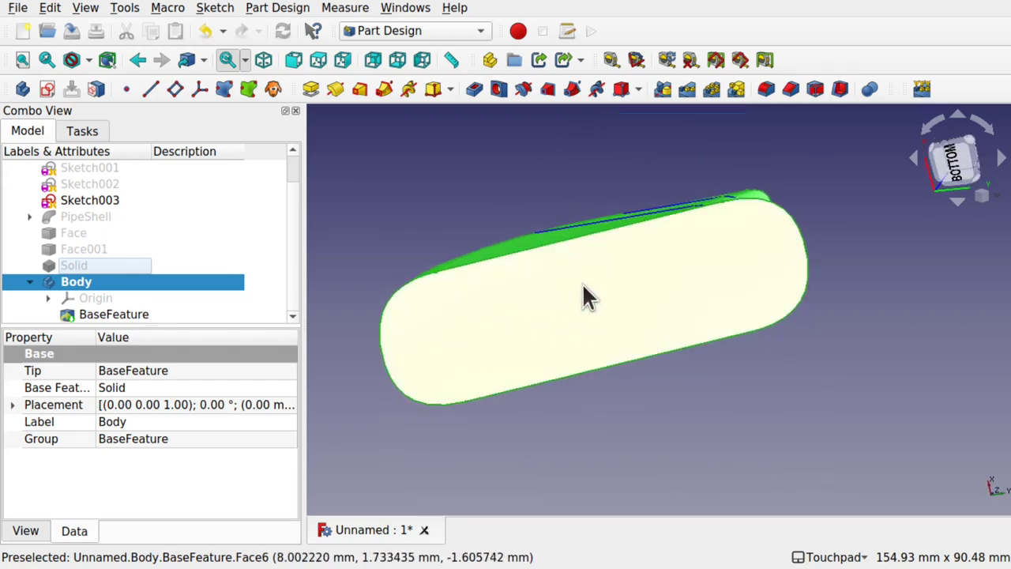
{"action": "left_click_drag", "start_coordinate": [583, 283], "coordinate": [573, 294], "text": "shift"}
{"action": "left_click", "coordinate": [785, 352]}
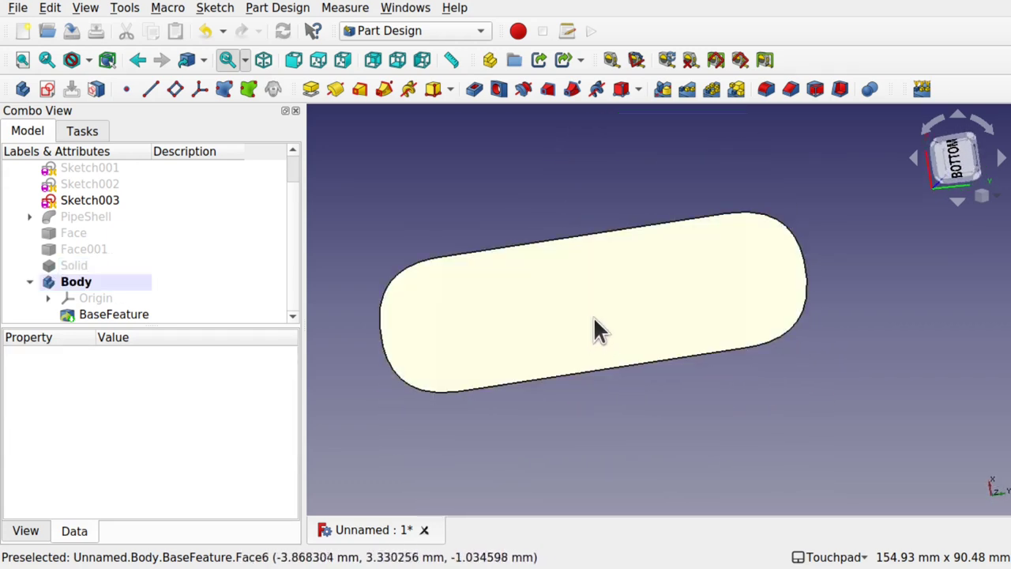
{"action": "left_click", "coordinate": [594, 321]}
{"action": "key", "text": "ctrl+z"}
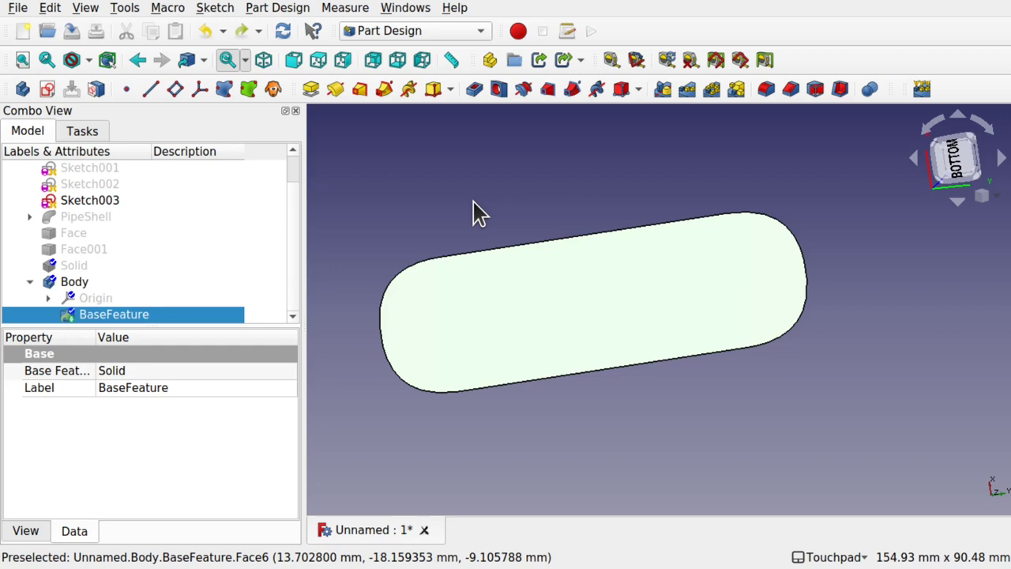
{"action": "mouse_move", "coordinate": [629, 187]}
{"action": "middle_mouse_down"}
{"action": "mouse_move", "coordinate": [672, 311]}
{"action": "mouse_move", "coordinate": [623, 244]}
{"action": "mouse_move", "coordinate": [612, 172]}
{"action": "middle_mouse_up"}
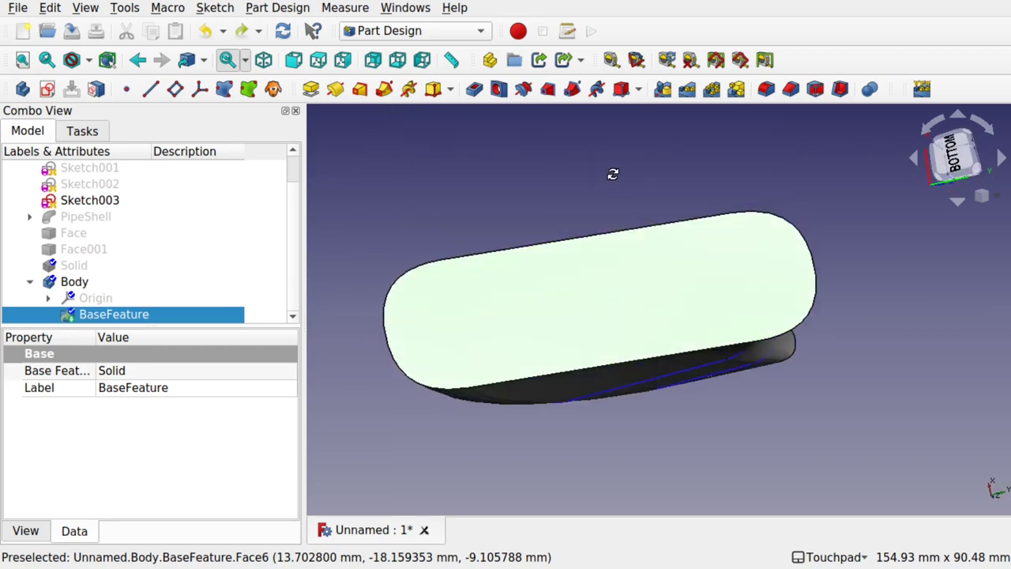
{"action": "left_click", "coordinate": [47, 89]}
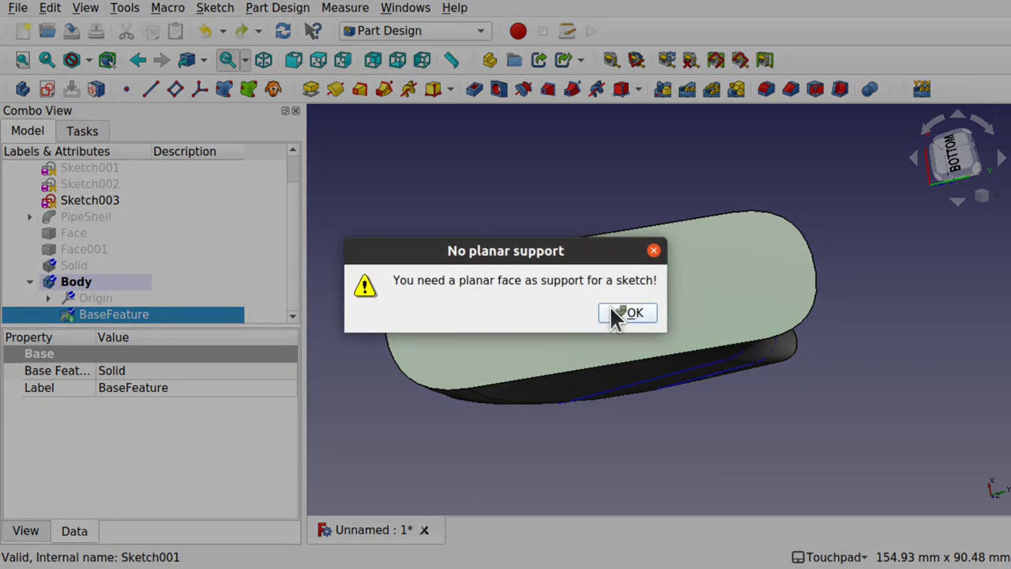
{"action": "left_click", "coordinate": [635, 313]}
{"action": "middle_click_drag", "start_coordinate": [537, 289], "coordinate": [598, 282]}
{"action": "scroll", "coordinate": [659, 279], "scroll_direction": "down", "scroll_amount": 3}
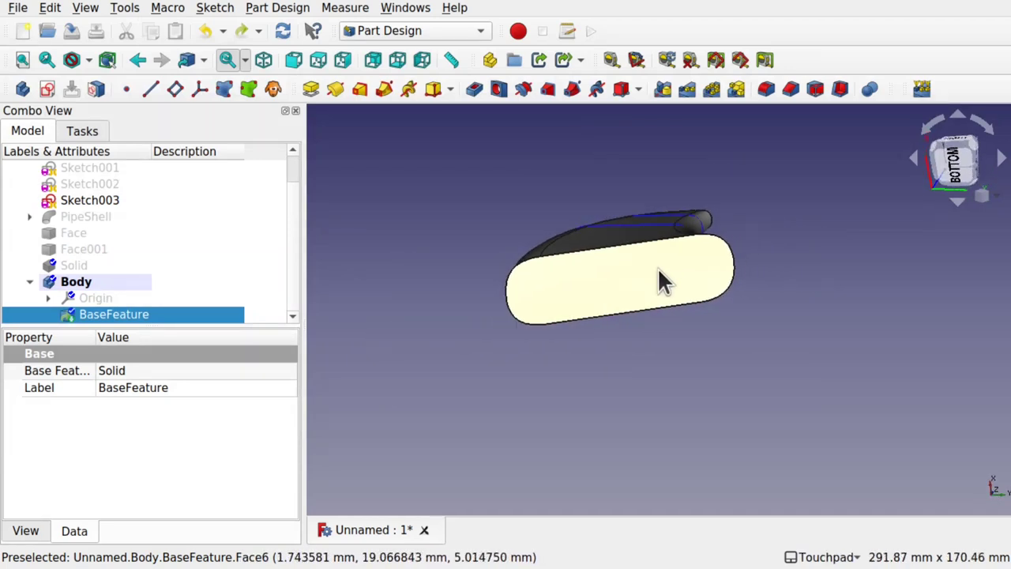
{"action": "left_click", "coordinate": [658, 280]}
{"action": "middle_click_drag", "start_coordinate": [709, 224], "coordinate": [707, 221]}
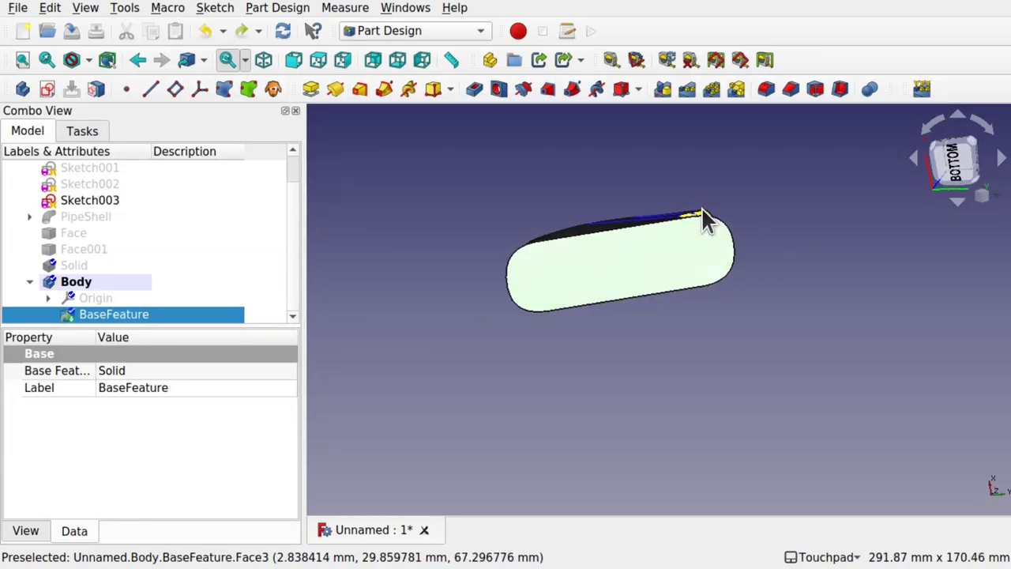
{"action": "left_click", "coordinate": [778, 310]}
- Create a new sketch on the body's XY base plane
{"action": "middle_click_drag", "start_coordinate": [777, 311], "coordinate": [787, 373], "text": "shift"}
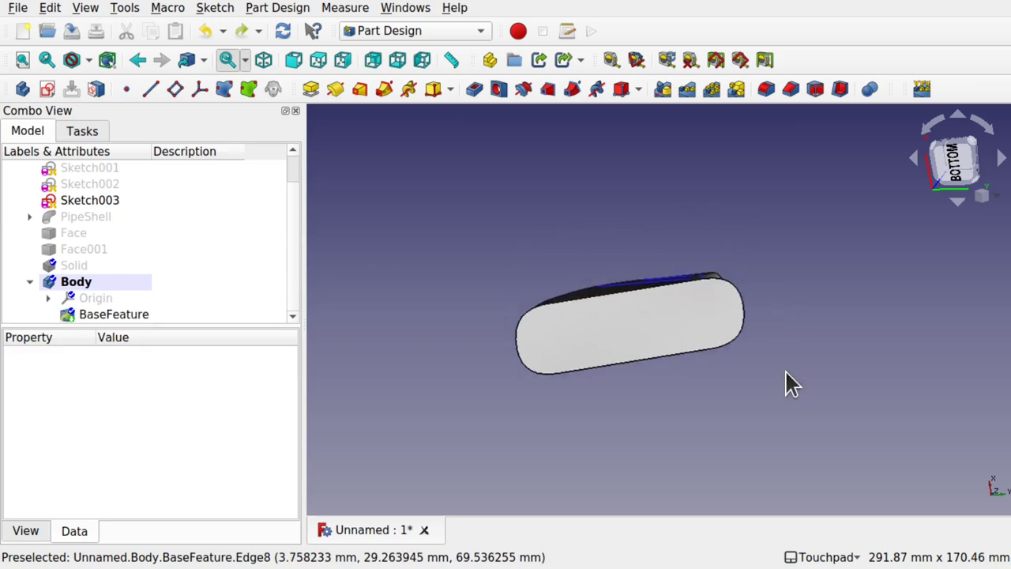
{"action": "left_click", "coordinate": [39, 85]}
{"action": "left_click", "coordinate": [93, 231]}
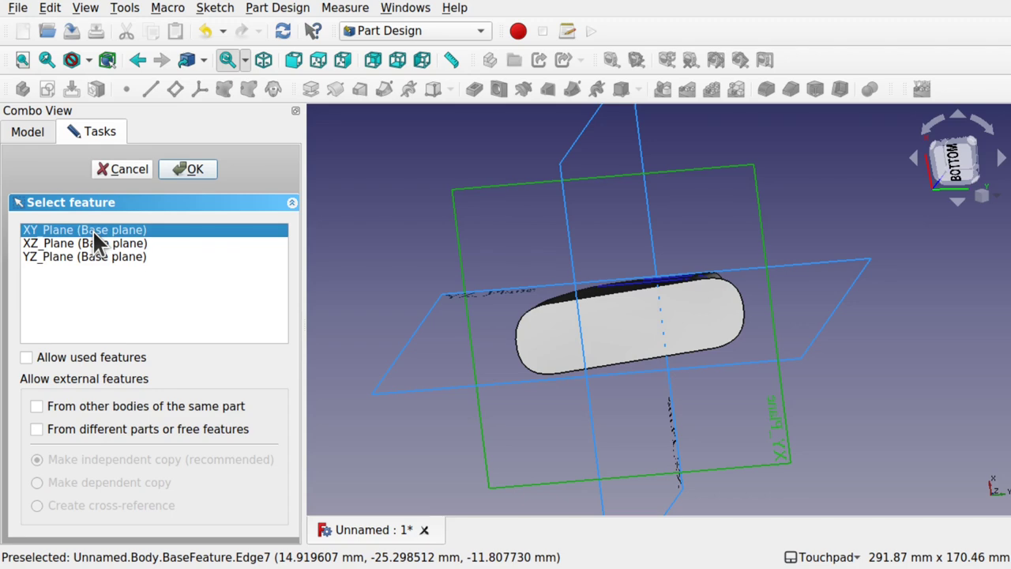
{"action": "middle_click_drag", "start_coordinate": [653, 241], "coordinate": [625, 248], "text": "alt"}
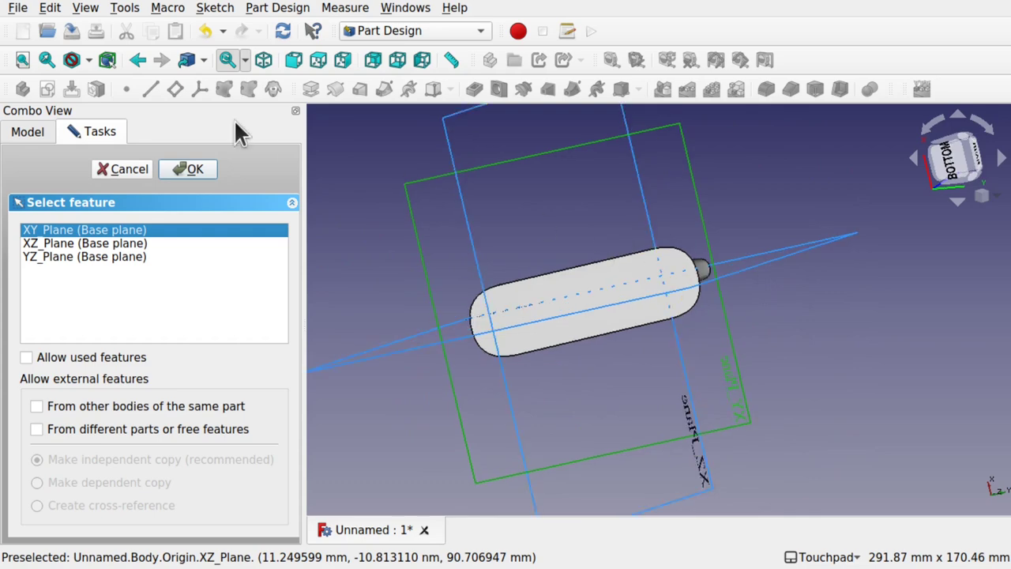
{"action": "left_click", "coordinate": [193, 169]}
- Set the new sketch's Map Reversed property to true and leave sketch editing
{"action": "mouse_move", "coordinate": [672, 282]}
{"action": "middle_mouse_down"}
{"action": "mouse_move", "coordinate": [824, 255]}
{"action": "mouse_move", "coordinate": [623, 282]}
{"action": "mouse_move", "coordinate": [736, 310]}
{"action": "middle_mouse_up"}
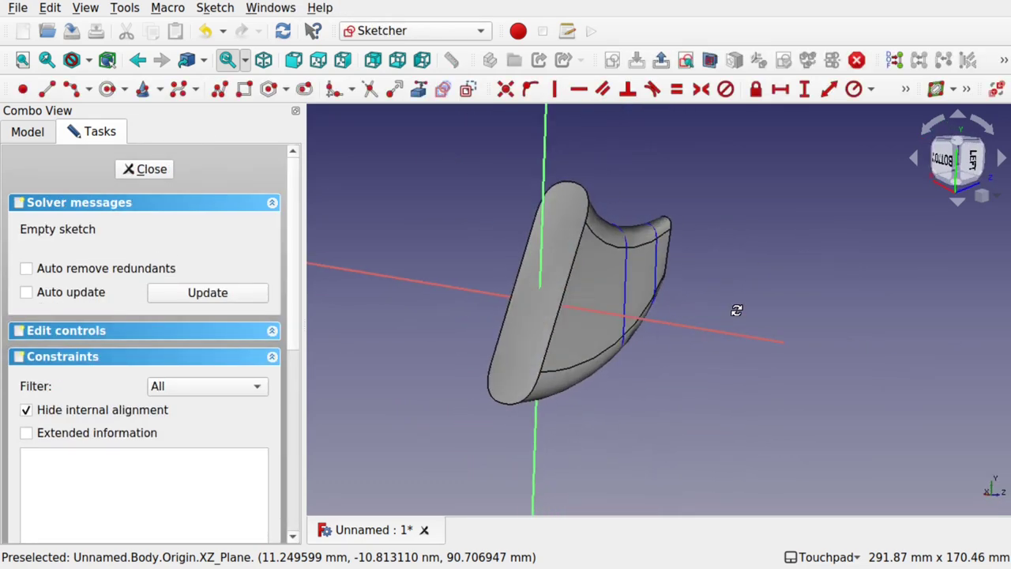
{"action": "left_click", "coordinate": [25, 134]}
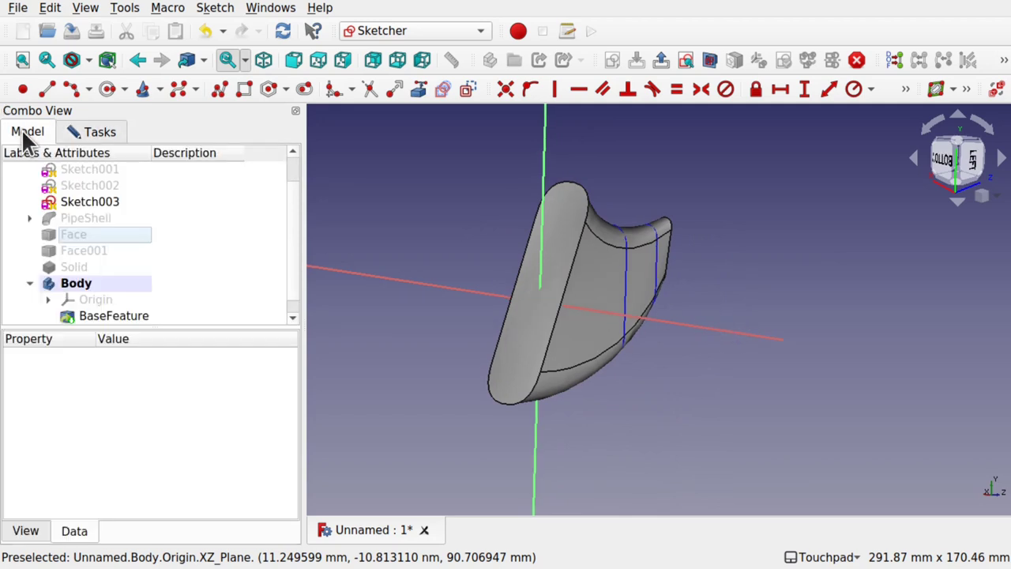
{"action": "scroll", "coordinate": [290, 256], "scroll_direction": "down", "scroll_amount": 1}
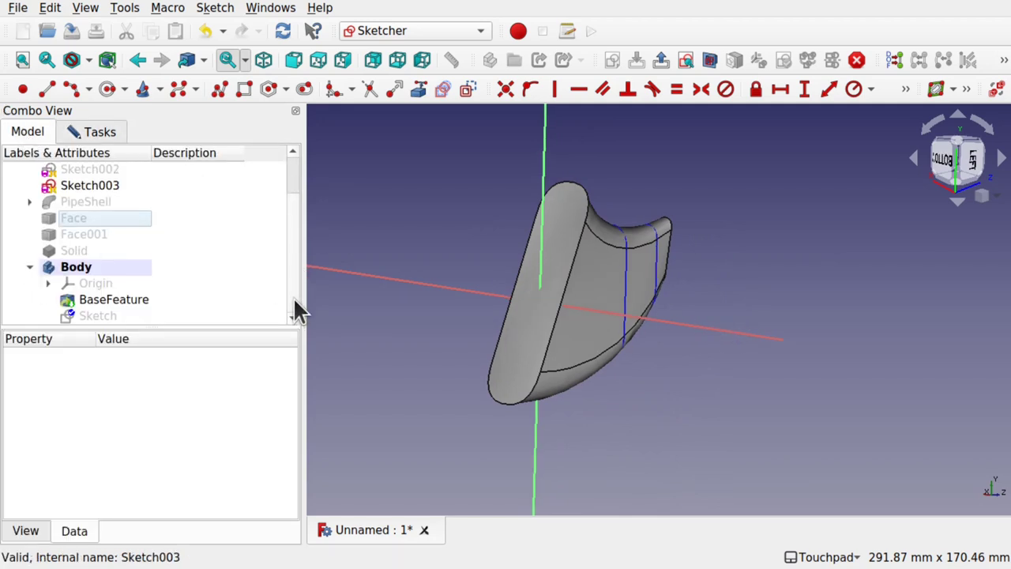
{"action": "left_click", "coordinate": [118, 314]}
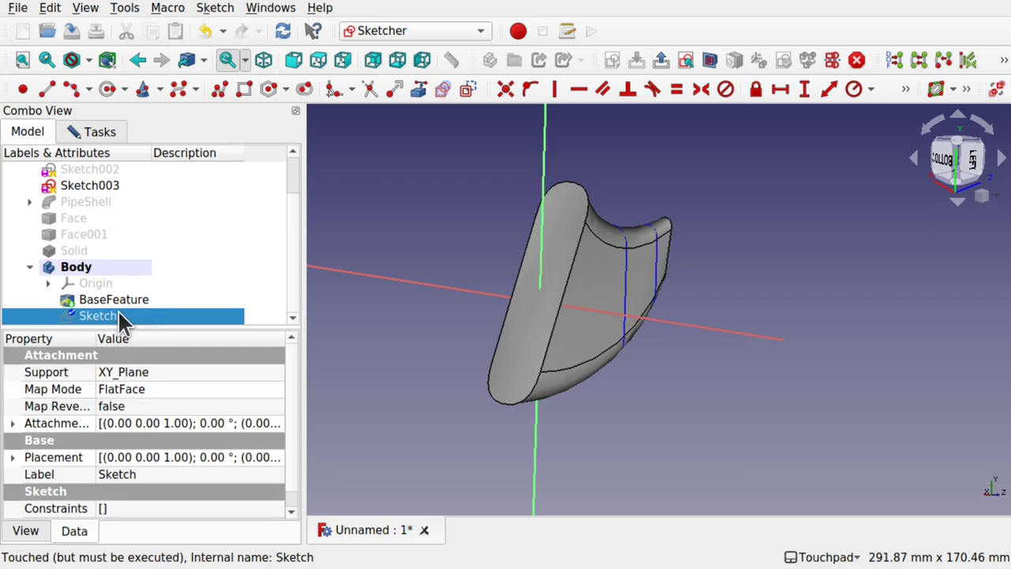
{"action": "left_click", "coordinate": [156, 403]}
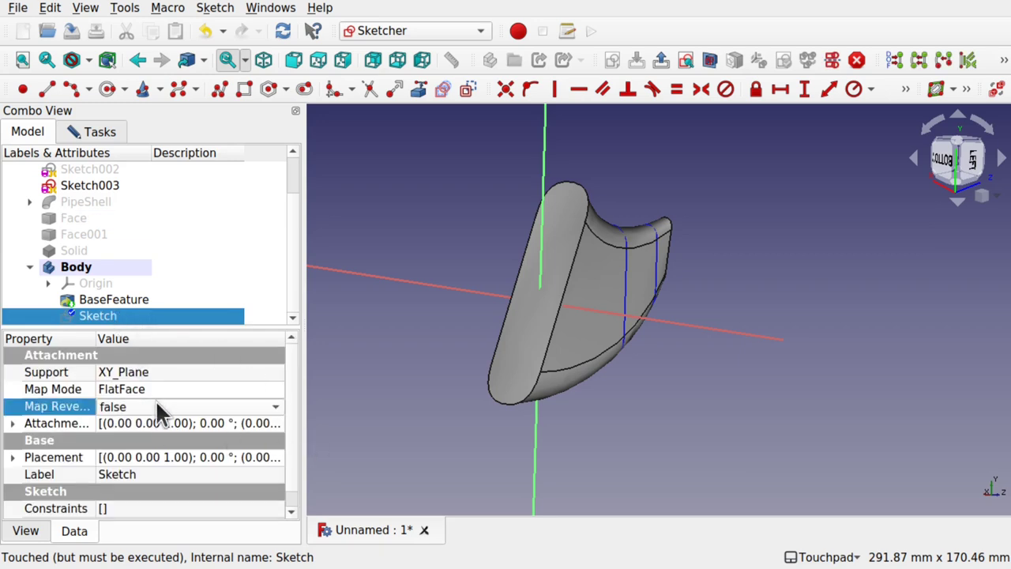
{"action": "left_click", "coordinate": [154, 406]}
{"action": "left_click", "coordinate": [153, 425]}
{"action": "left_click", "coordinate": [505, 349]}
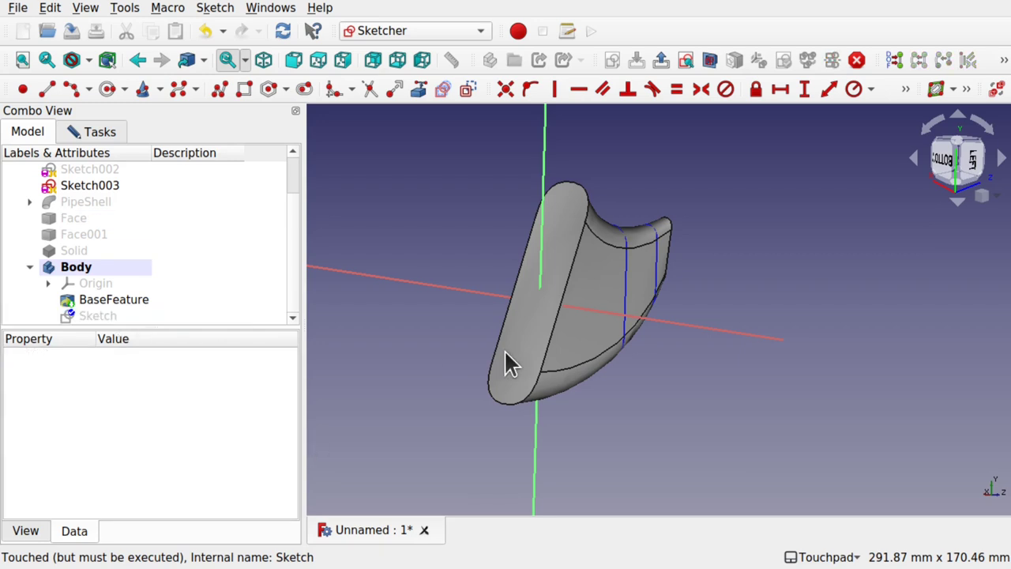
{"action": "left_click", "coordinate": [84, 133]}
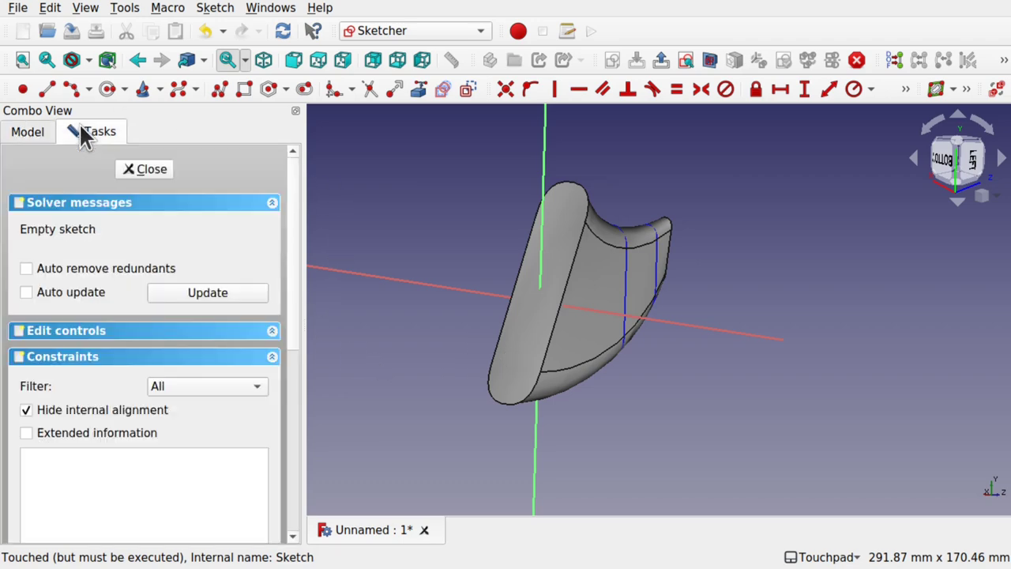
{"action": "left_click", "coordinate": [169, 170]}
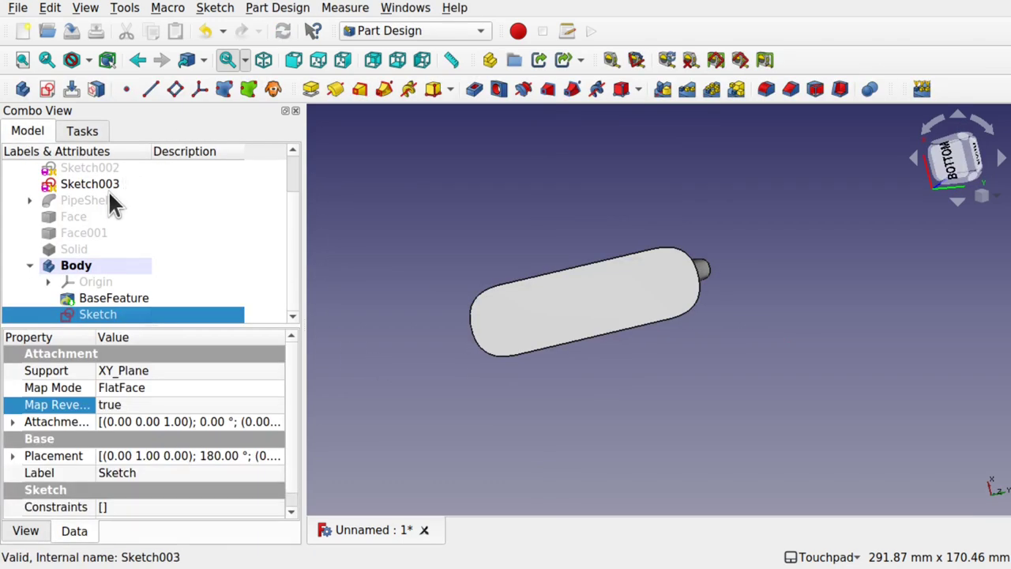
- Reopen the body's sketch for editing and show the position details of its attachment offset
{"action": "double_click", "coordinate": [95, 313]}
{"action": "left_click_drag", "start_coordinate": [736, 277], "coordinate": [598, 285], "text": "alt"}
{"action": "left_click", "coordinate": [498, 314]}
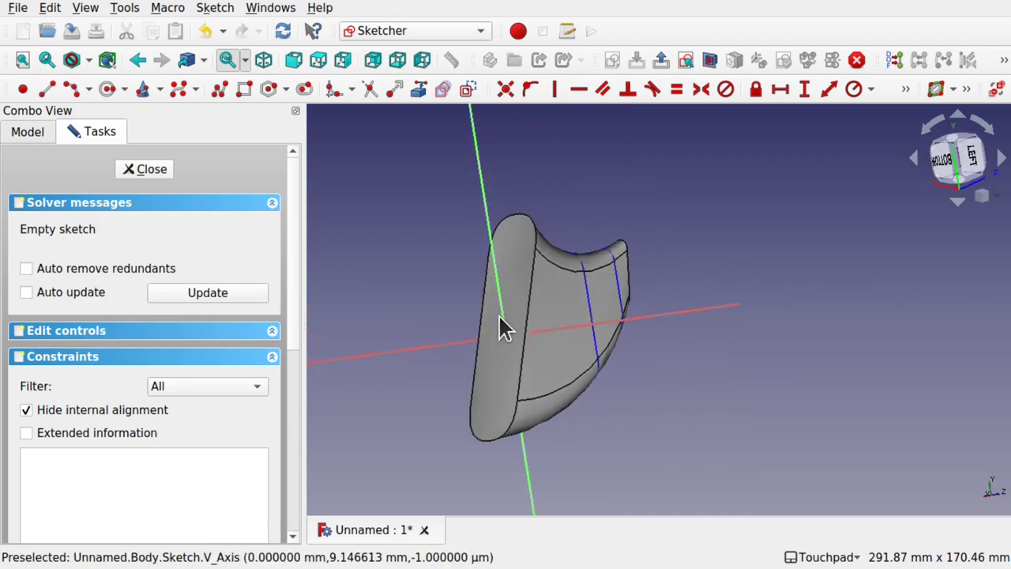
{"action": "left_click", "coordinate": [28, 132]}
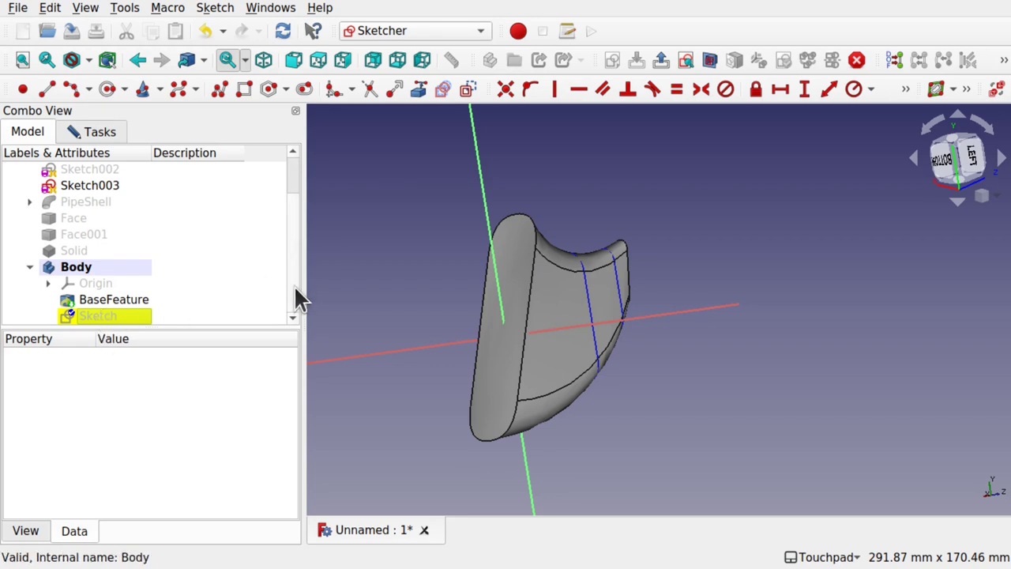
{"action": "left_click", "coordinate": [111, 317]}
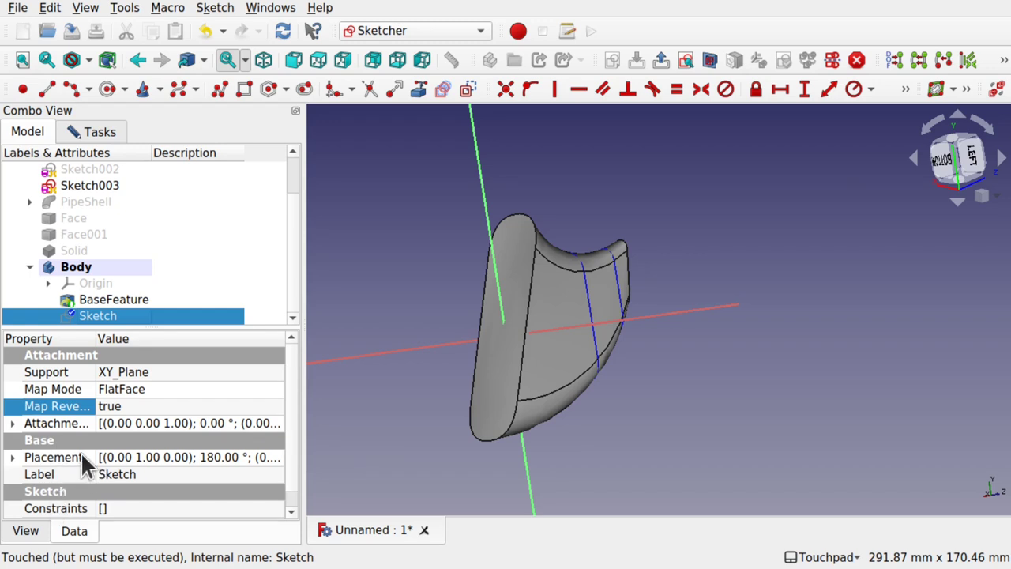
{"action": "left_click", "coordinate": [12, 424]}
{"action": "left_click", "coordinate": [31, 474]}
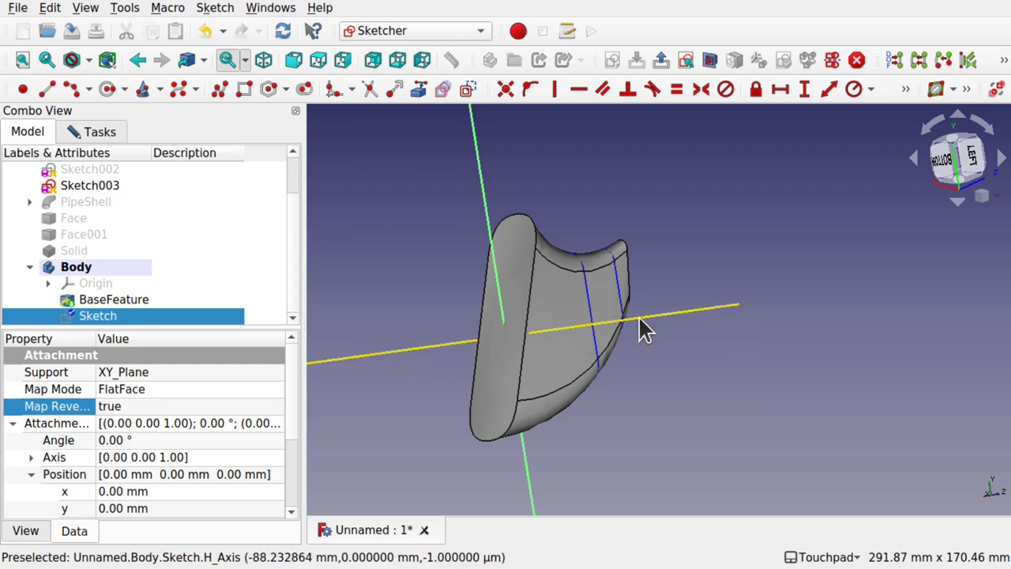
- Set the sketch's attachment offset rotation axis to x 1 and z 0
{"action": "left_click", "coordinate": [32, 457]}
{"action": "left_click", "coordinate": [145, 474]}
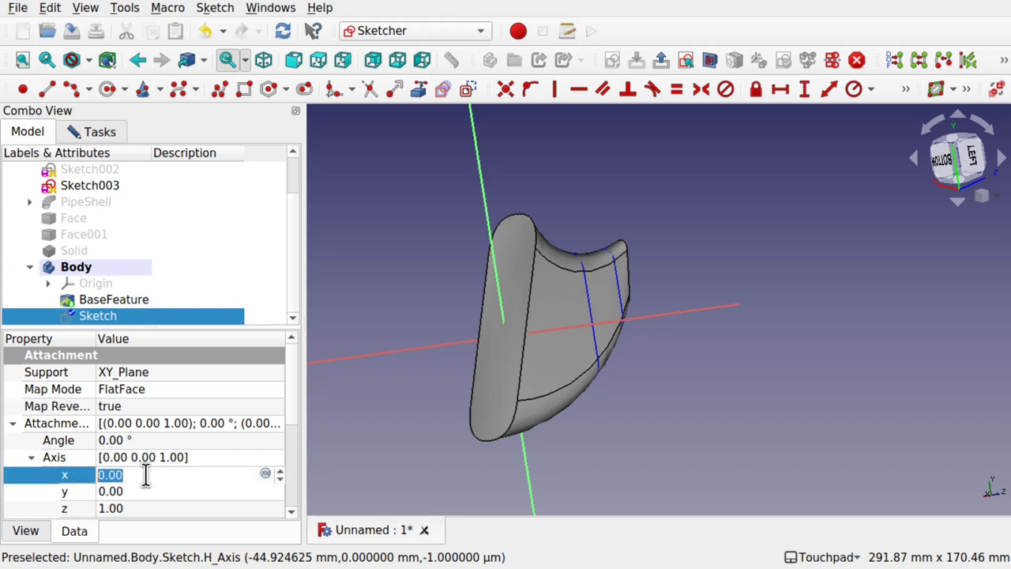
{"action": "type", "text": "1"}
{"action": "left_click", "coordinate": [138, 509]}
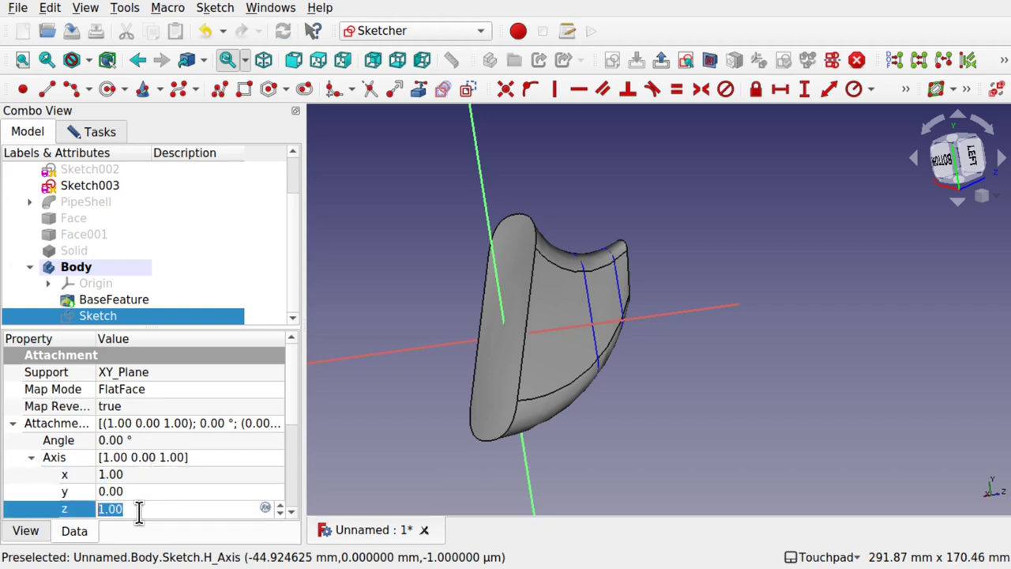
{"action": "type", "text": "0"}
{"action": "key", "text": "Return"}
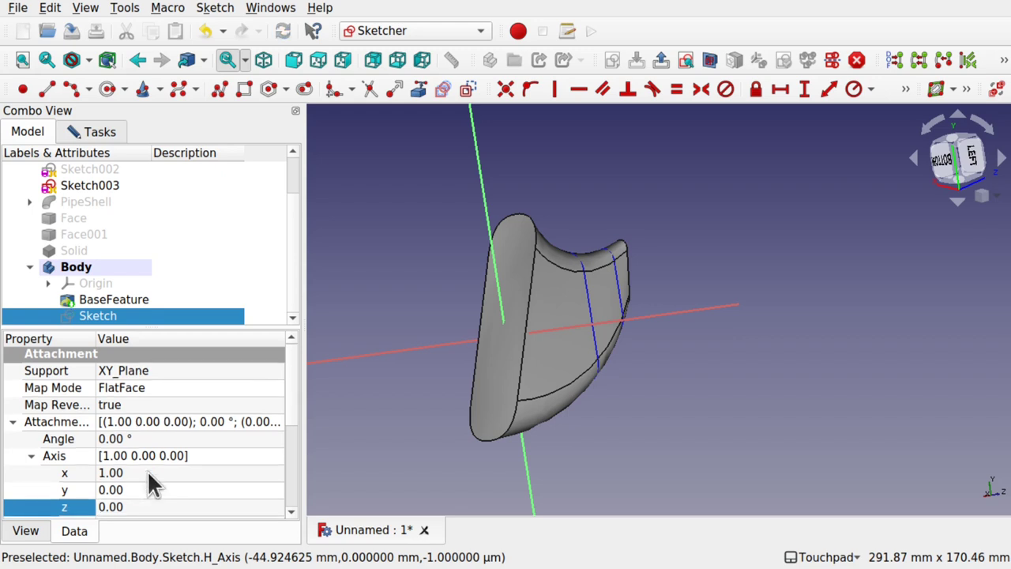
- Set the sketch's attachment offset angle to -20° to tilt it toward the sloped end face
{"action": "left_click", "coordinate": [144, 436]}
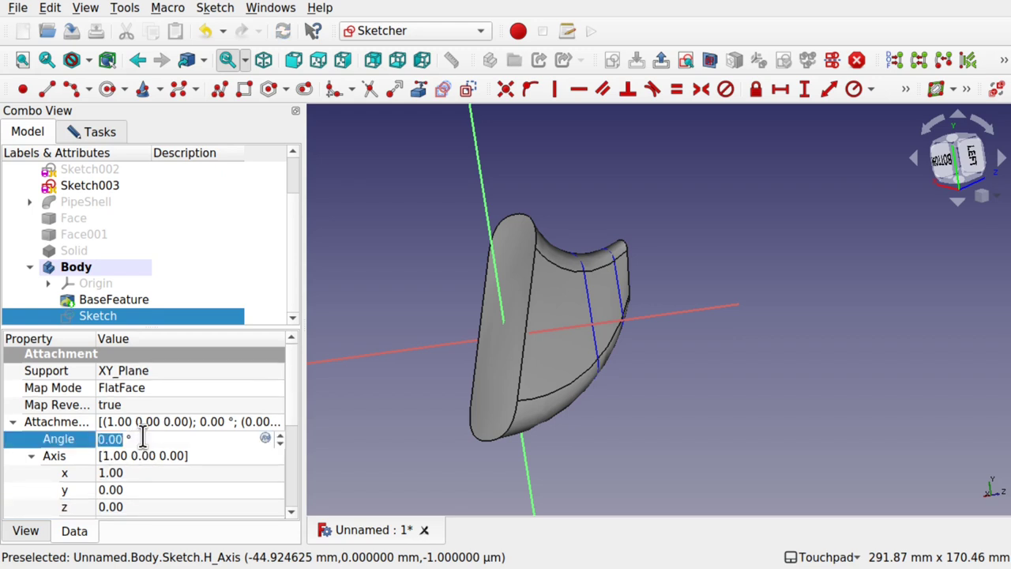
{"action": "type", "text": "1"}
{"action": "scroll", "coordinate": [143, 434], "scroll_direction": "down", "scroll_amount": 20}
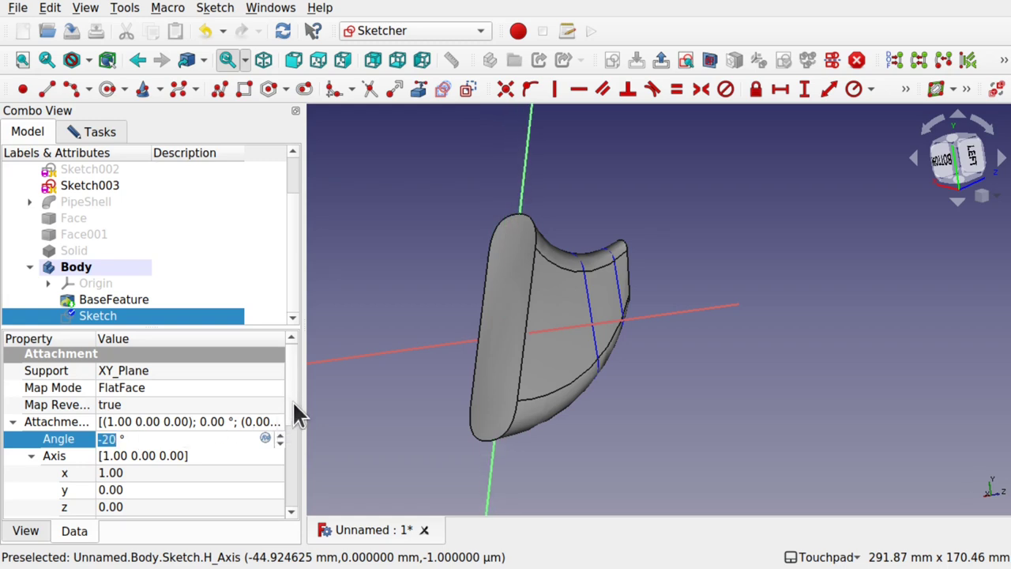
- Set the sketch's attachment offset position to 3 mm in z
{"action": "scroll", "coordinate": [292, 419], "scroll_direction": "down", "scroll_amount": 2}
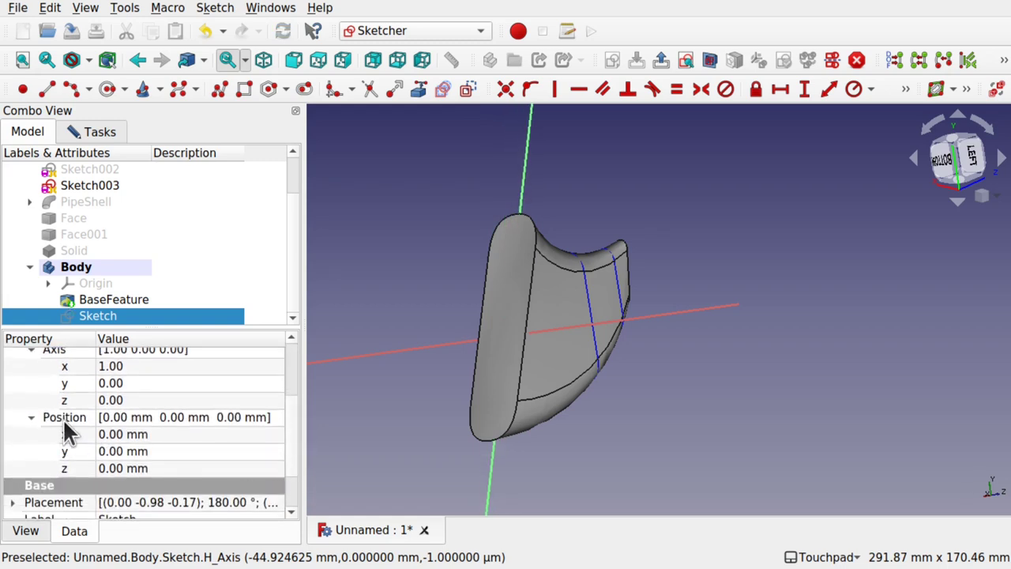
{"action": "left_click", "coordinate": [166, 470]}
{"action": "scroll", "coordinate": [167, 469], "scroll_direction": "up", "scroll_amount": 5}
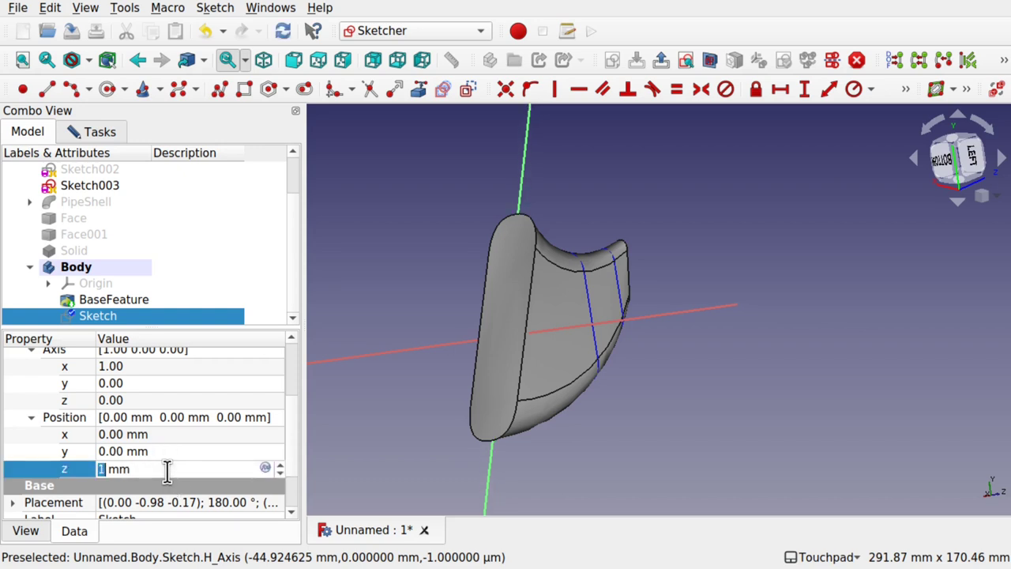
{"action": "scroll", "coordinate": [167, 469], "scroll_direction": "down", "scroll_amount": 2}
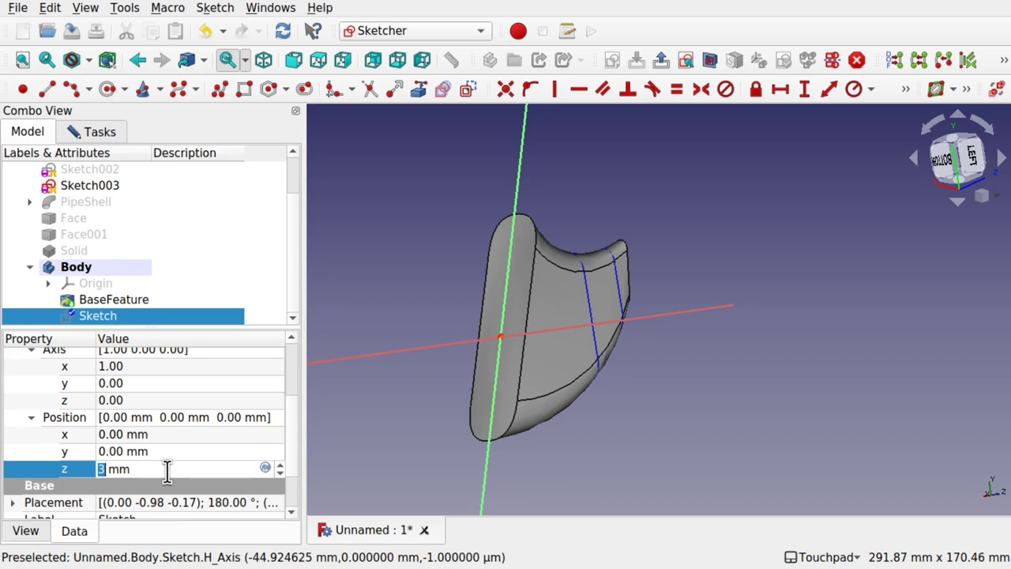
{"action": "left_click_drag", "start_coordinate": [445, 317], "coordinate": [551, 332], "text": "shift"}
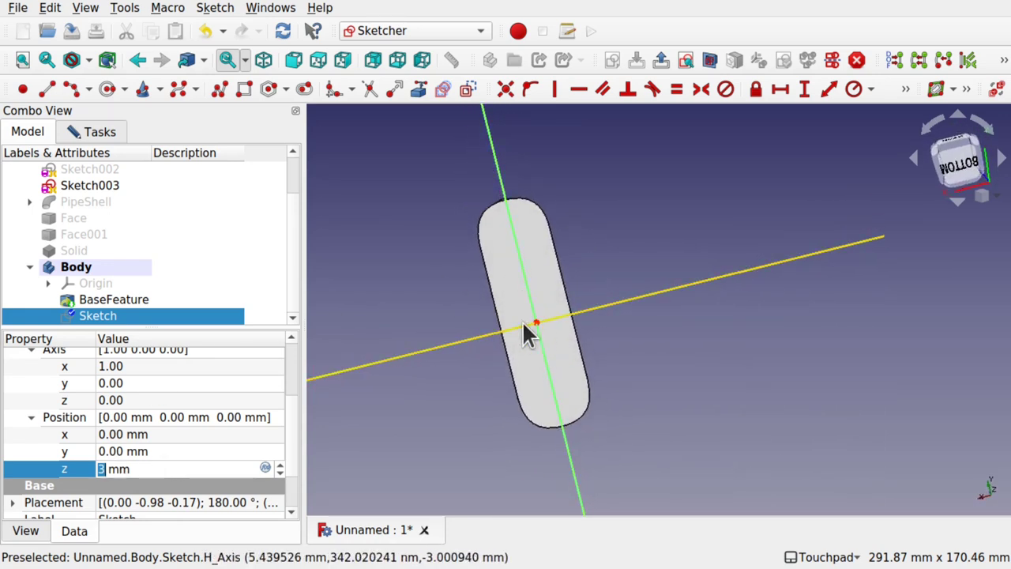
{"action": "scroll", "coordinate": [523, 324], "scroll_direction": "up", "scroll_amount": 2}
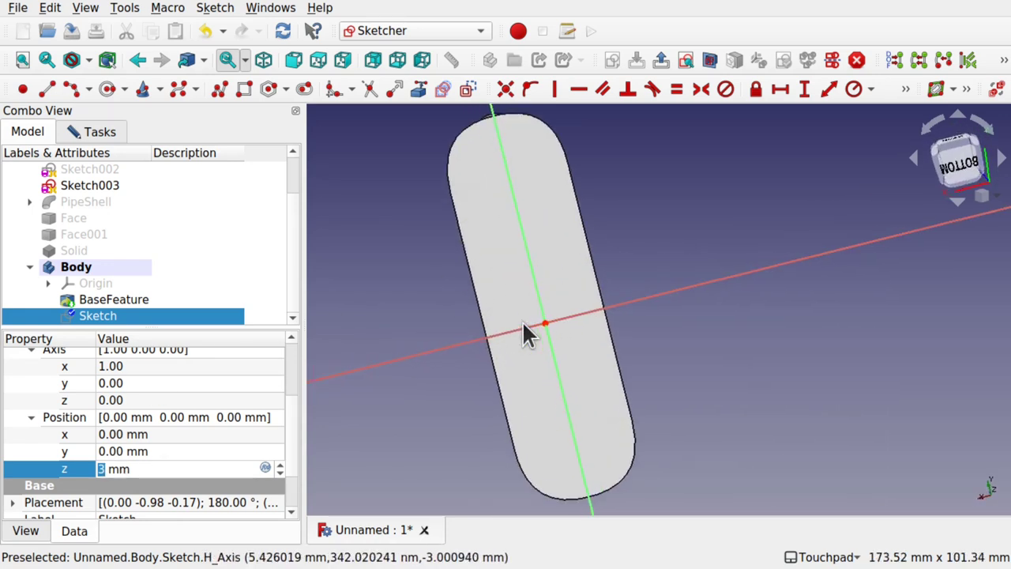
- Draw two circles centred on the vertical axis on opposite sides of the origin, the second about 31 mm away, and close the sketch
{"action": "left_click", "coordinate": [108, 88]}
{"action": "left_click", "coordinate": [515, 205]}
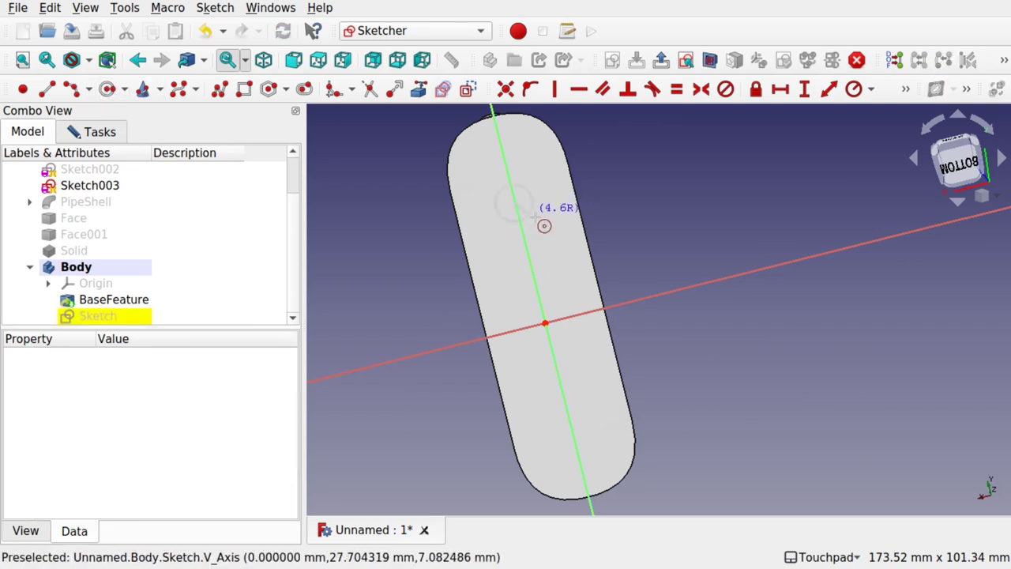
{"action": "left_click", "coordinate": [535, 221]}
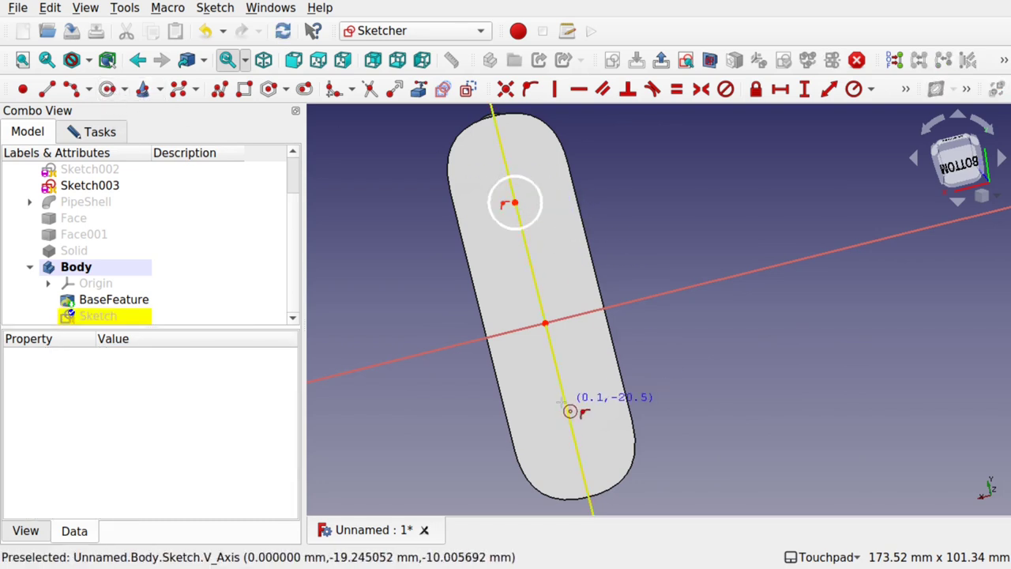
{"action": "left_click", "coordinate": [576, 444]}
{"action": "left_click", "coordinate": [598, 468]}
{"action": "mouse_move", "coordinate": [599, 469]}
{"action": "middle_mouse_down"}
{"action": "mouse_move", "coordinate": [570, 365]}
{"action": "mouse_move", "coordinate": [759, 307]}
{"action": "mouse_move", "coordinate": [706, 320]}
{"action": "middle_mouse_up"}
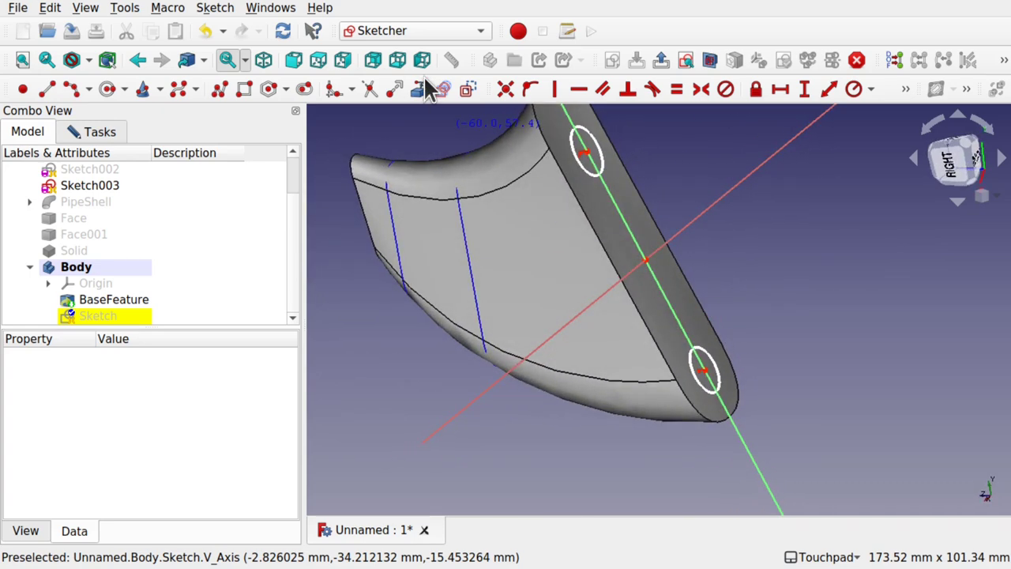
{"action": "left_click", "coordinate": [79, 131]}
{"action": "left_click", "coordinate": [139, 169]}
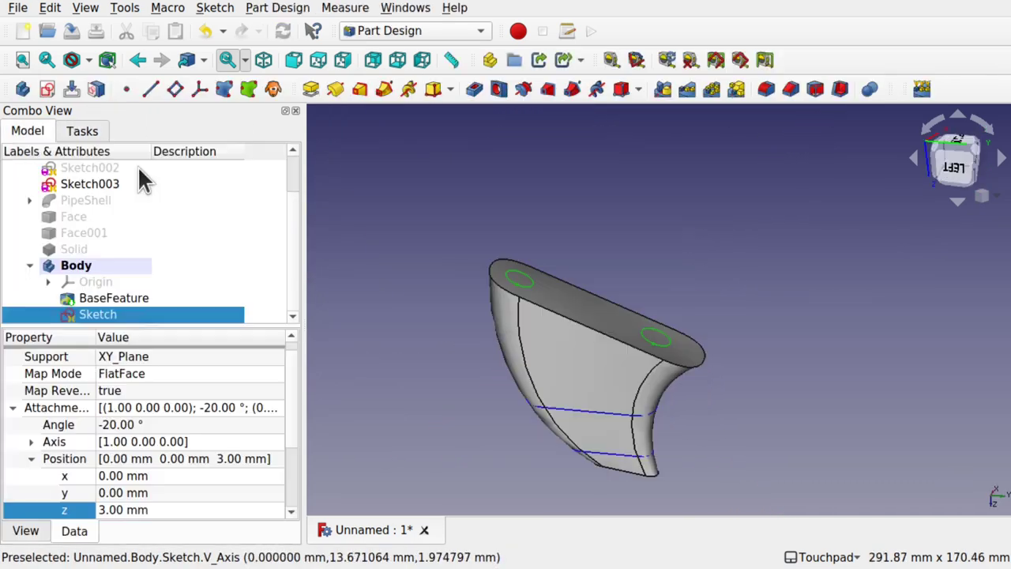
- Pocket the two-circle sketch 5 mm deep into the sloped end face of the body
{"action": "left_click", "coordinate": [476, 93]}
{"action": "left_click_drag", "start_coordinate": [652, 320], "coordinate": [609, 387], "text": "alt"}
{"action": "scroll", "coordinate": [612, 299], "scroll_direction": "up", "scroll_amount": 1}
{"action": "scroll", "coordinate": [611, 298], "scroll_direction": "up", "scroll_amount": 5}
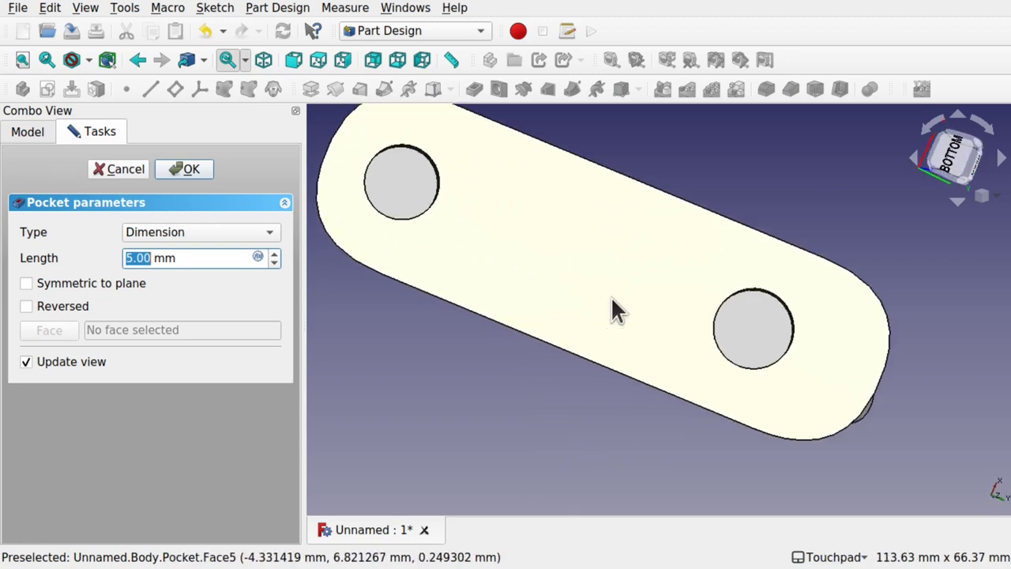
{"action": "left_click_drag", "start_coordinate": [611, 297], "coordinate": [654, 242], "text": "alt"}
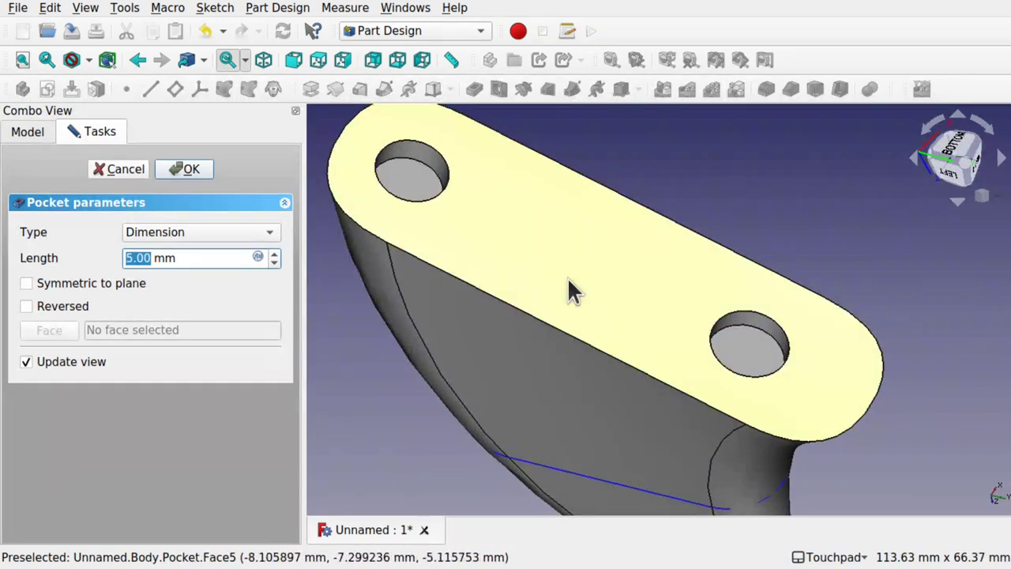
{"action": "left_click", "coordinate": [180, 171]}
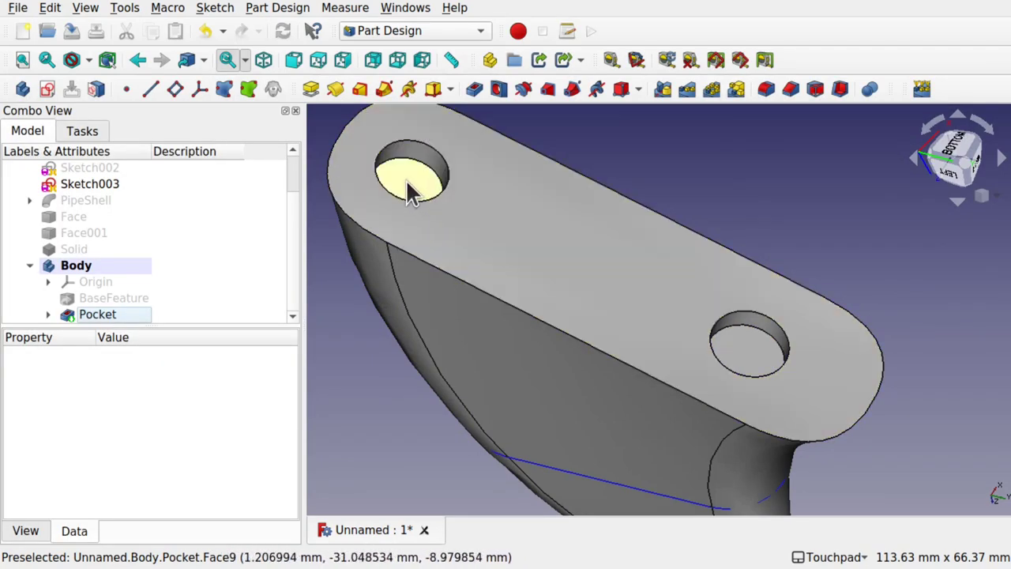
- Create a sketch on one pocket's floor, draw a smaller circle on the vertical axis inside the opposite hole, and close the sketch
{"action": "left_click", "coordinate": [413, 187]}
{"action": "left_click", "coordinate": [47, 89]}
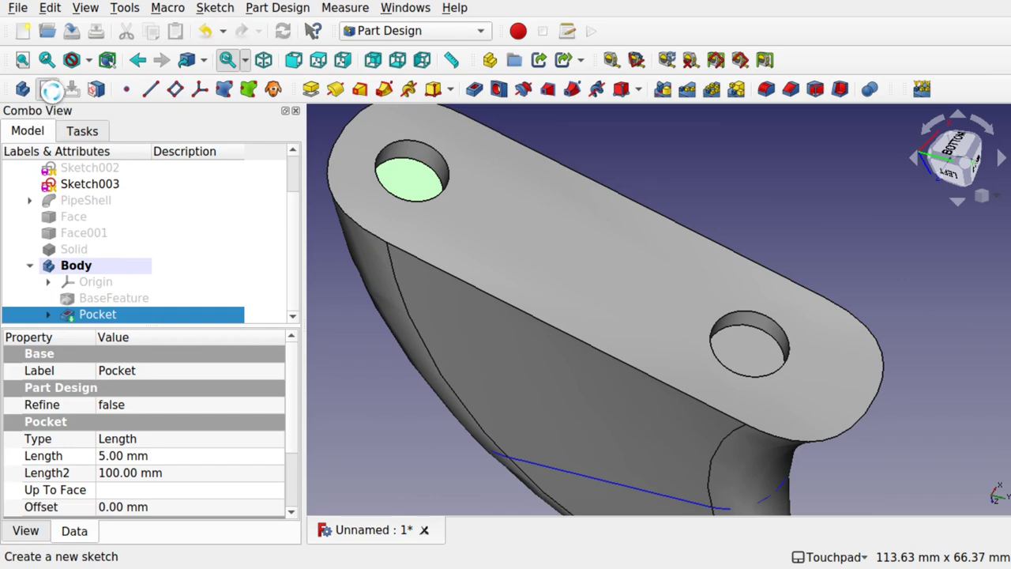
{"action": "scroll", "coordinate": [679, 239], "scroll_direction": "down", "scroll_amount": 5}
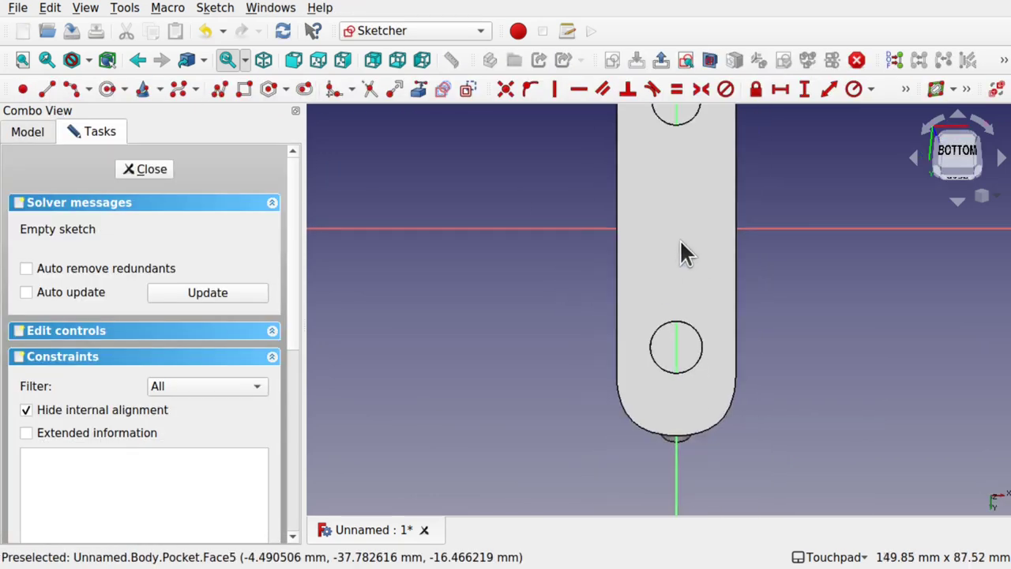
{"action": "mouse_move", "coordinate": [678, 276]}
{"action": "left_mouse_down", "text": "shift"}
{"action": "mouse_move", "coordinate": [673, 367]}
{"action": "mouse_move", "coordinate": [671, 269]}
{"action": "left_mouse_up", "text": "shift"}
{"action": "left_click", "coordinate": [109, 89]}
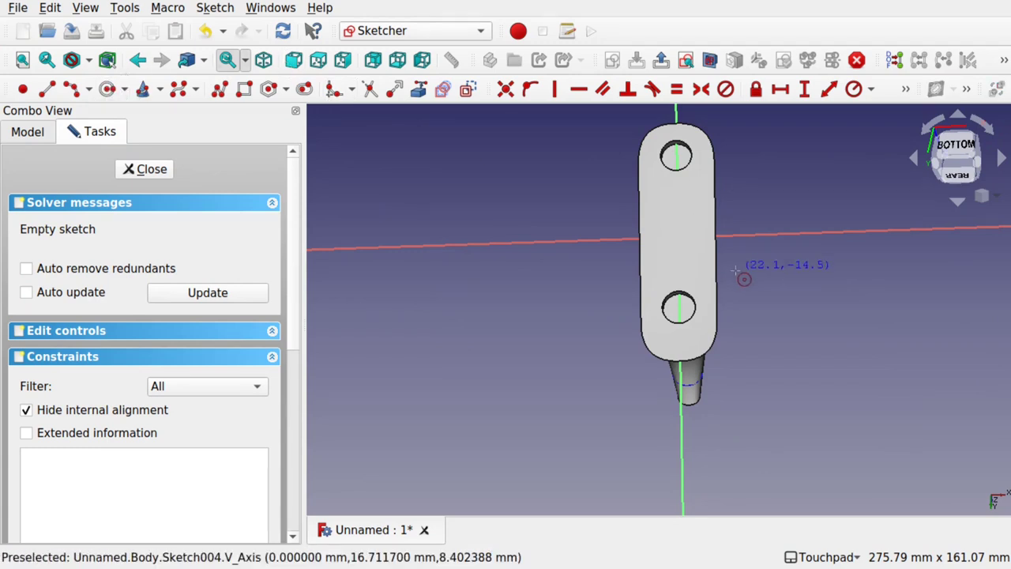
{"action": "left_click", "coordinate": [678, 309]}
{"action": "left_click", "coordinate": [685, 314]}
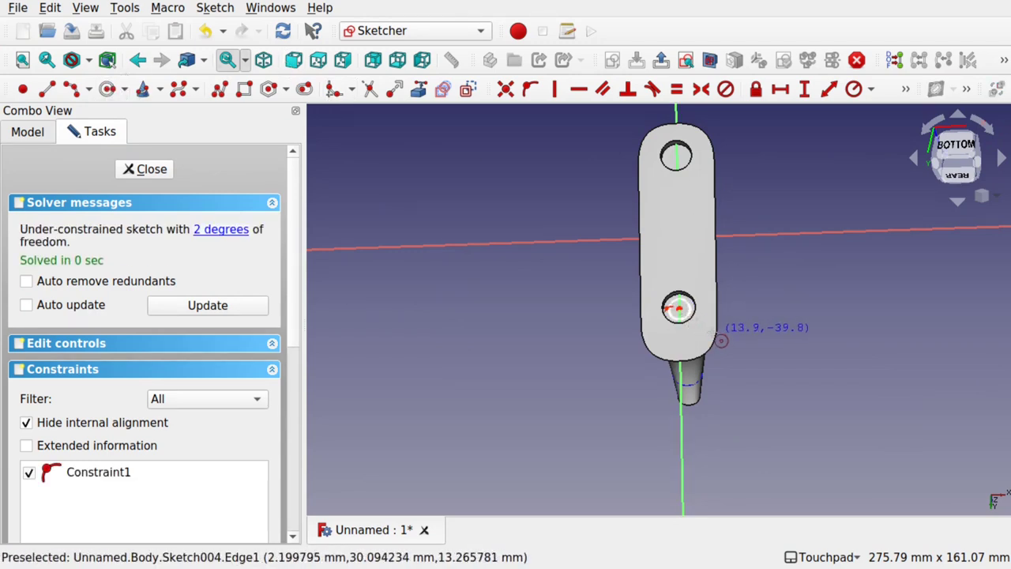
{"action": "left_click", "coordinate": [153, 166]}
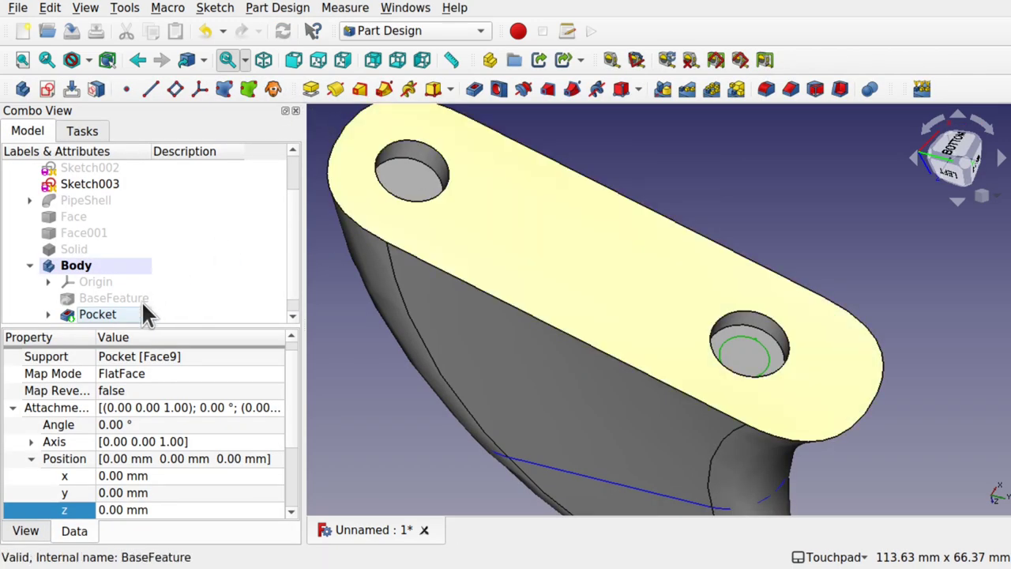
- Pad the small circle sketch 20 mm to form a pin rising out of the hole
{"action": "left_click", "coordinate": [291, 315]}
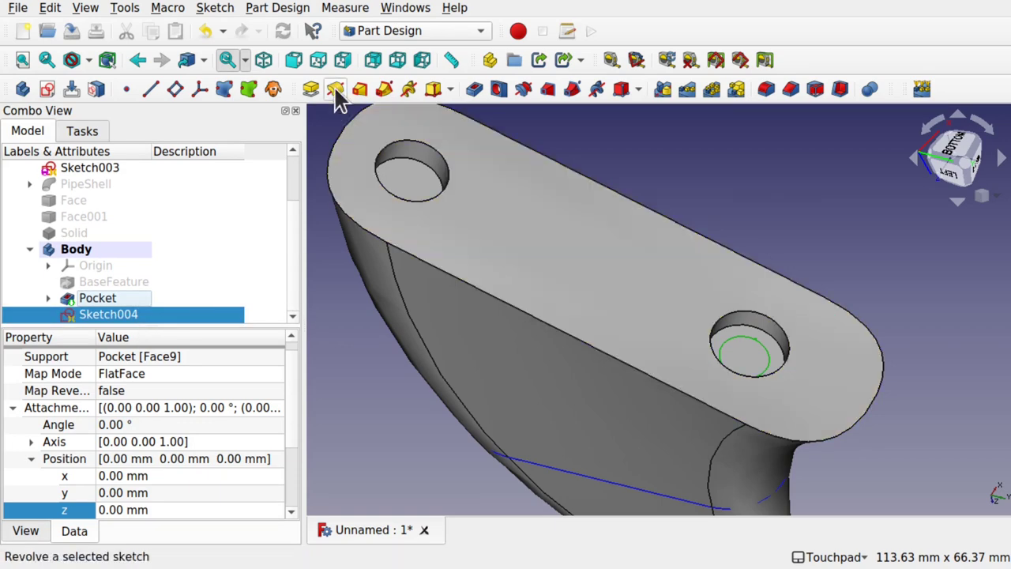
{"action": "left_click", "coordinate": [312, 86]}
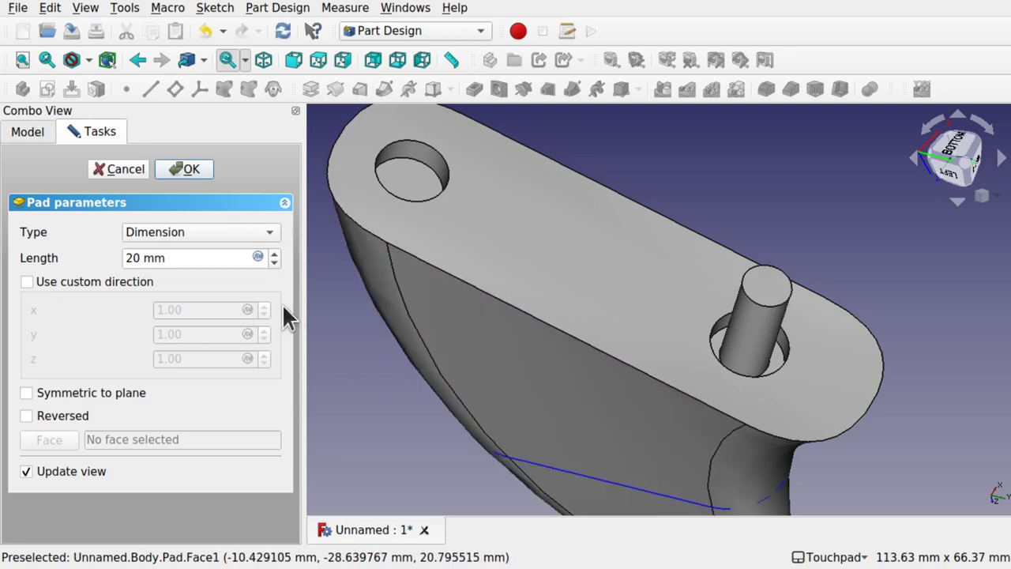
{"action": "left_click", "coordinate": [190, 169]}
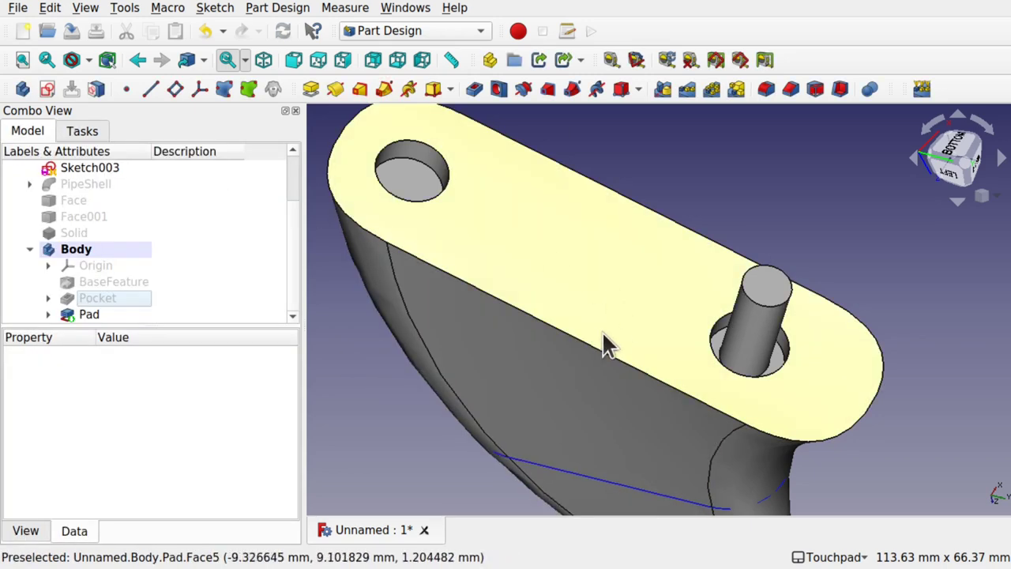
{"action": "left_click_drag", "start_coordinate": [602, 331], "coordinate": [545, 353], "text": "alt"}
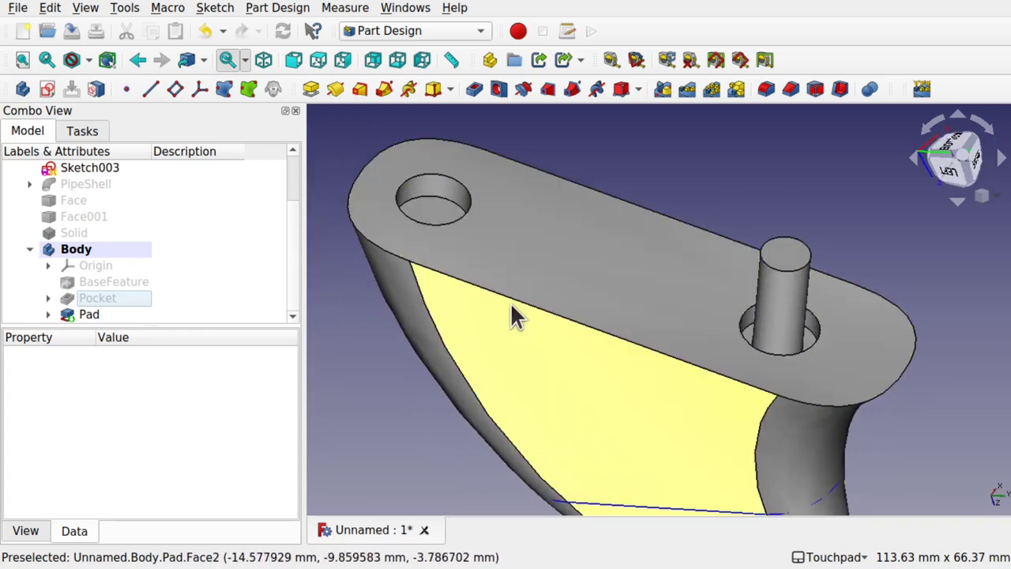
{"action": "scroll", "coordinate": [511, 304], "scroll_direction": "down", "scroll_amount": 1}
{"action": "scroll", "coordinate": [512, 308], "scroll_direction": "down", "scroll_amount": 3}
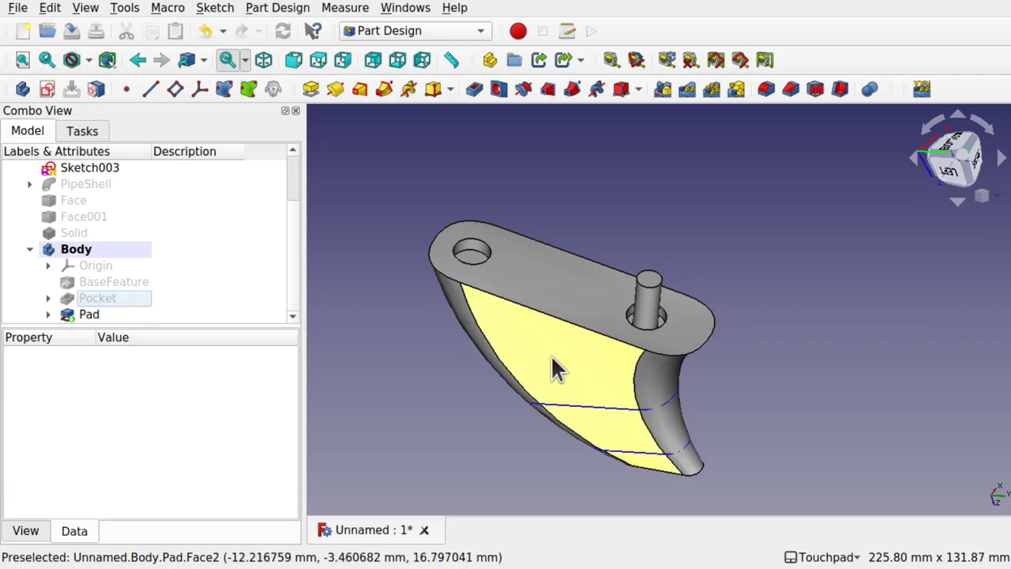
{"action": "left_click_drag", "start_coordinate": [553, 368], "coordinate": [654, 323], "text": "alt"}
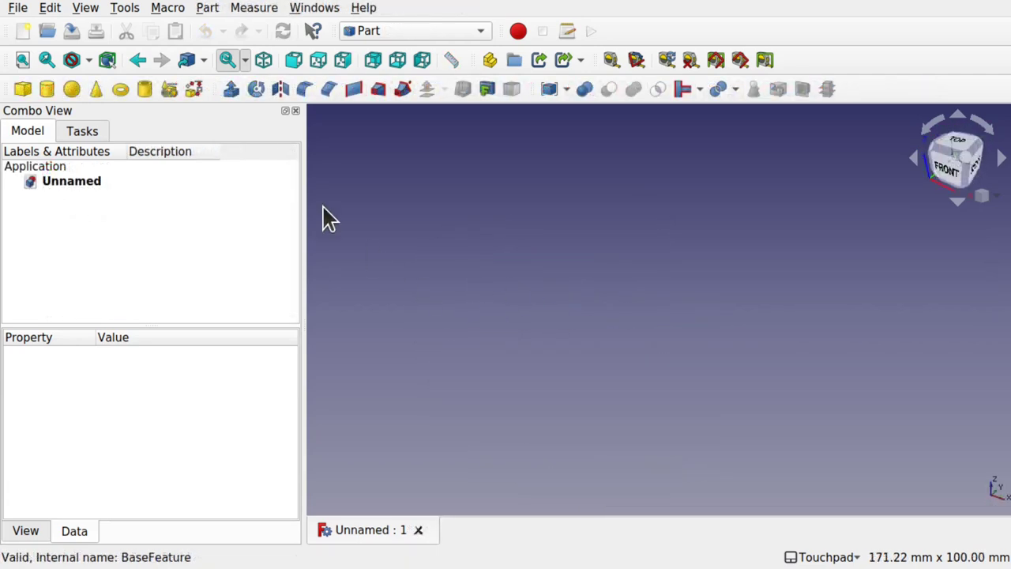
- Create a sphere, a cylinder and a second sphere as default Part primitives in the empty document
{"action": "left_click", "coordinate": [71, 88]}
{"action": "scroll", "coordinate": [616, 305], "scroll_direction": "down", "scroll_amount": 4}
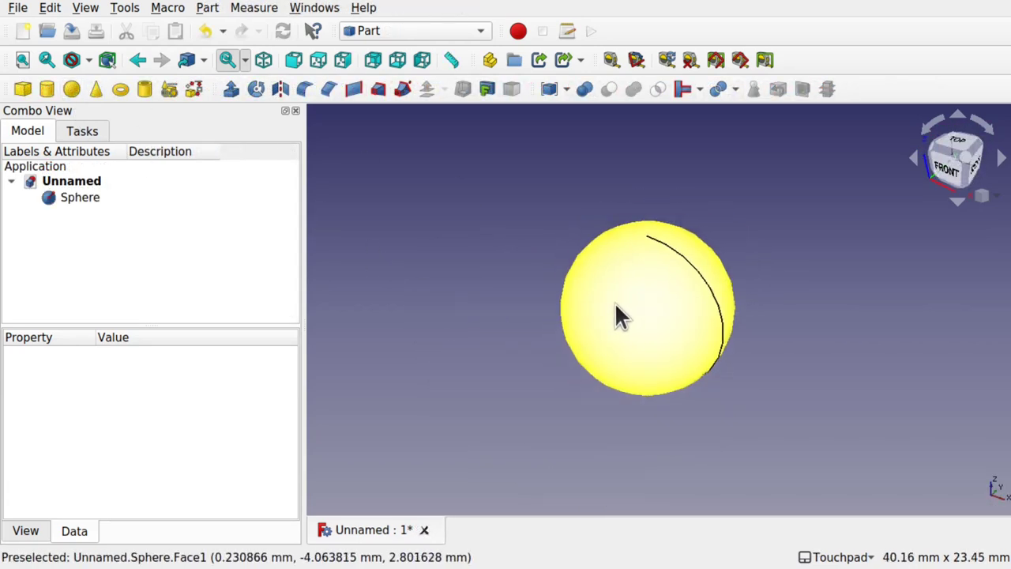
{"action": "left_click", "coordinate": [46, 88]}
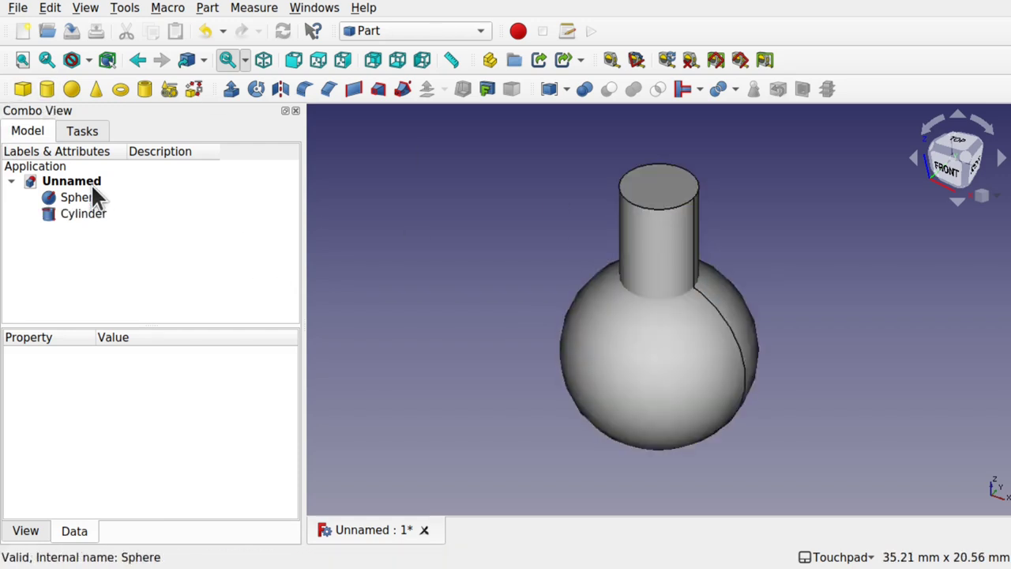
{"action": "left_click", "coordinate": [71, 89]}
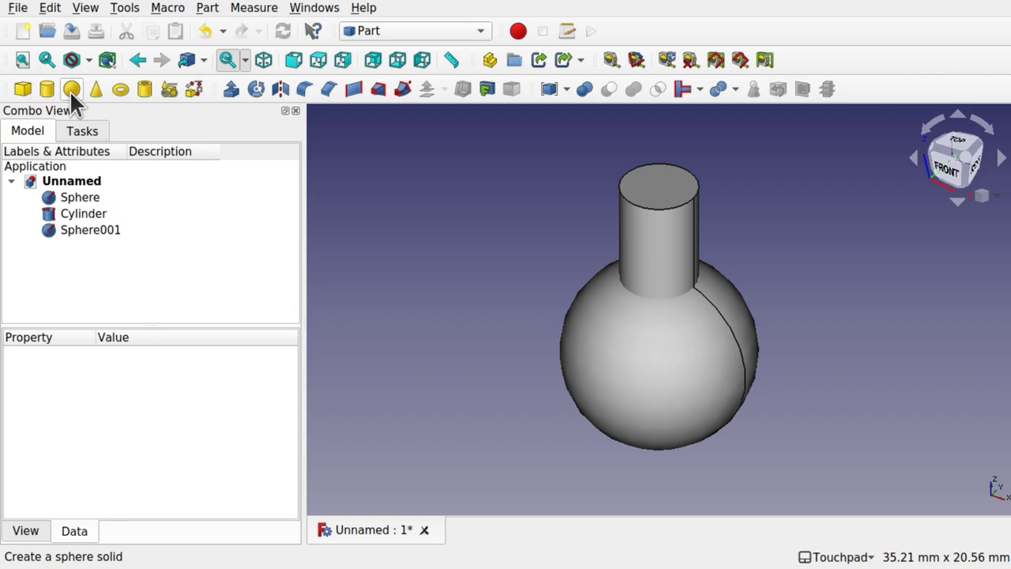
- Transform the second sphere upward along the Z axis so it sits on the cylinder's upper end
{"action": "left_click", "coordinate": [86, 233]}
{"action": "right_click", "coordinate": [85, 229]}
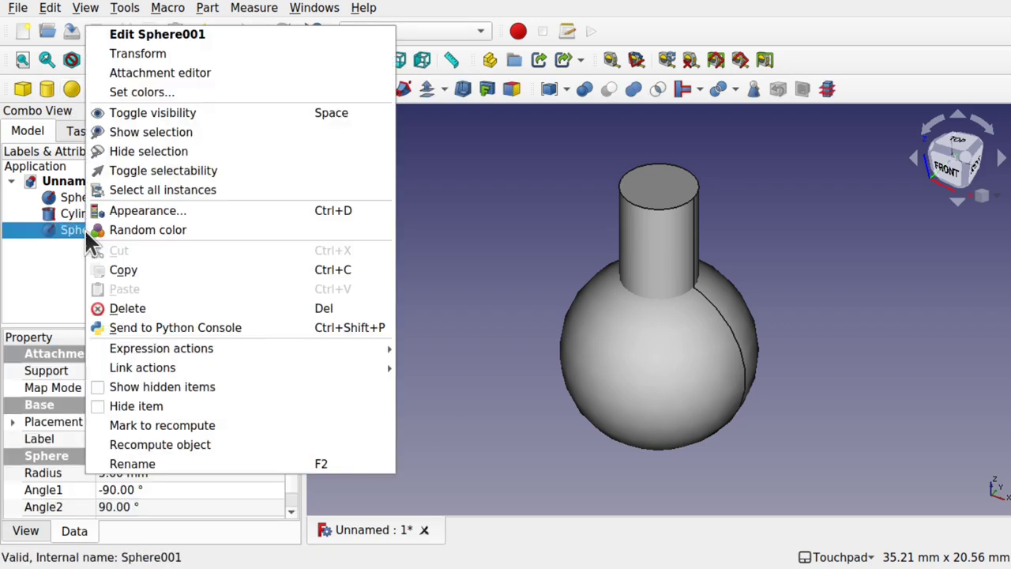
{"action": "left_click", "coordinate": [169, 53]}
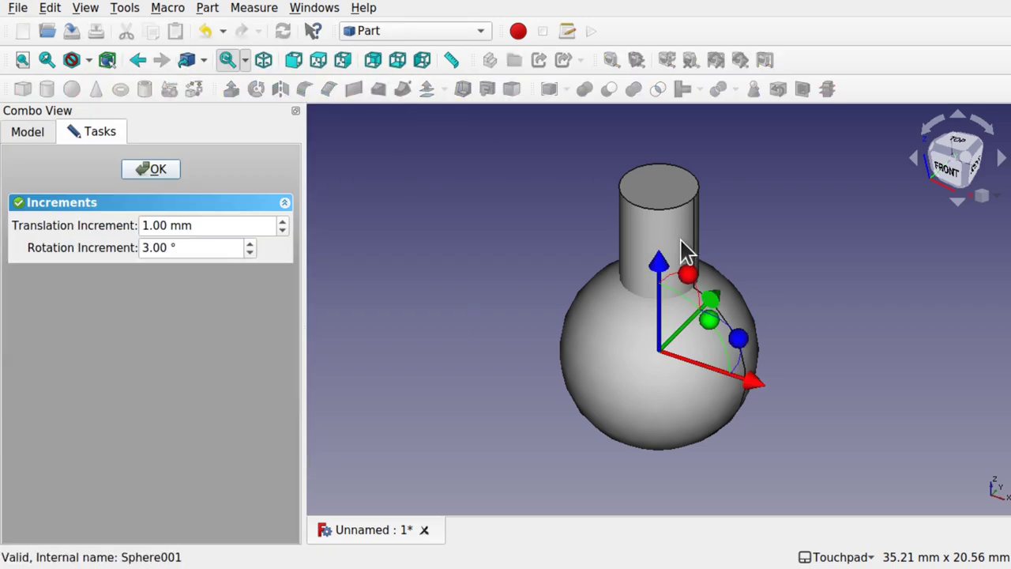
{"action": "left_click_drag", "start_coordinate": [658, 272], "coordinate": [666, 211]}
{"action": "scroll", "coordinate": [665, 212], "scroll_direction": "down", "scroll_amount": 5}
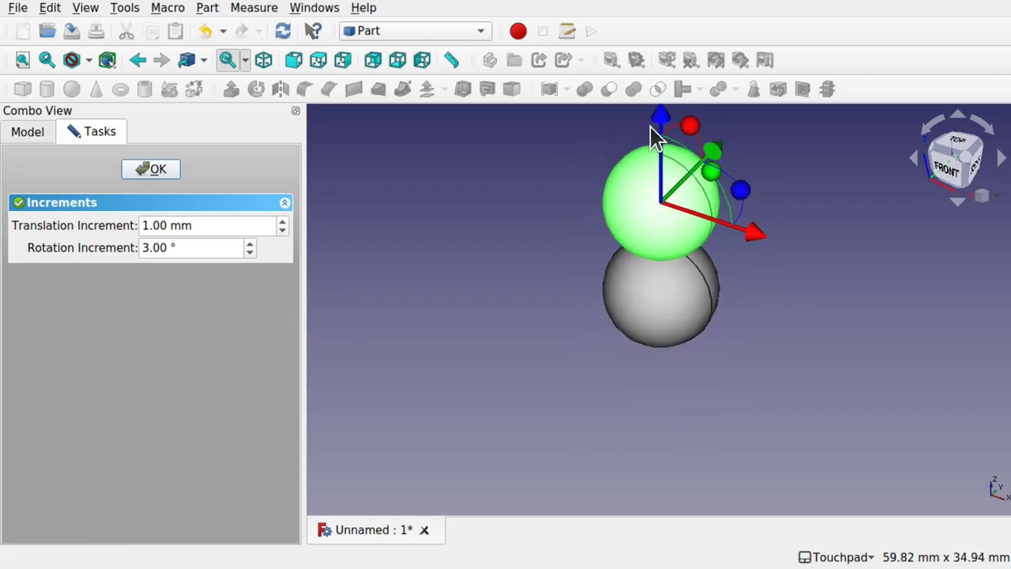
{"action": "left_click_drag", "start_coordinate": [661, 130], "coordinate": [666, 93]}
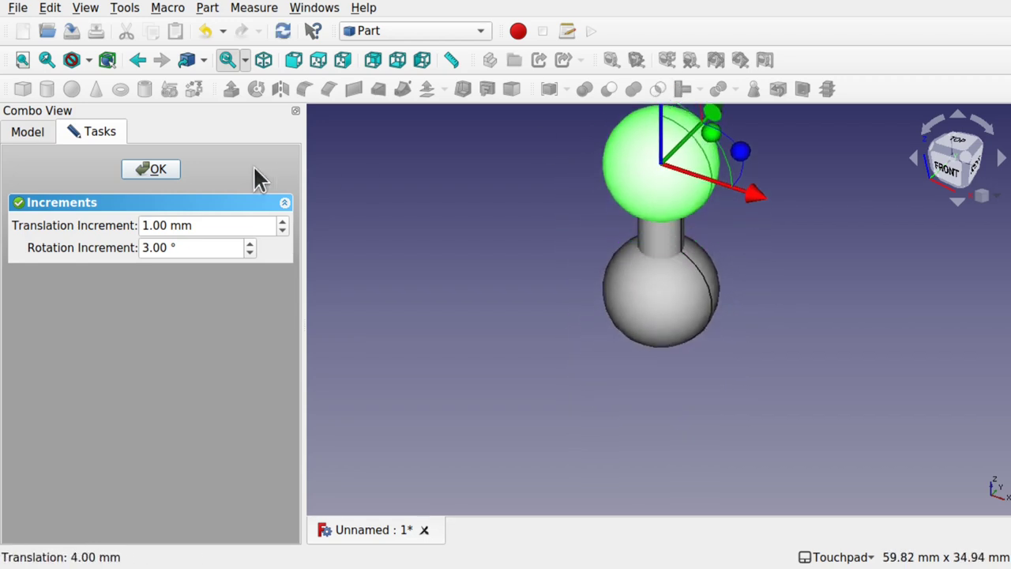
{"action": "left_click", "coordinate": [158, 169]}
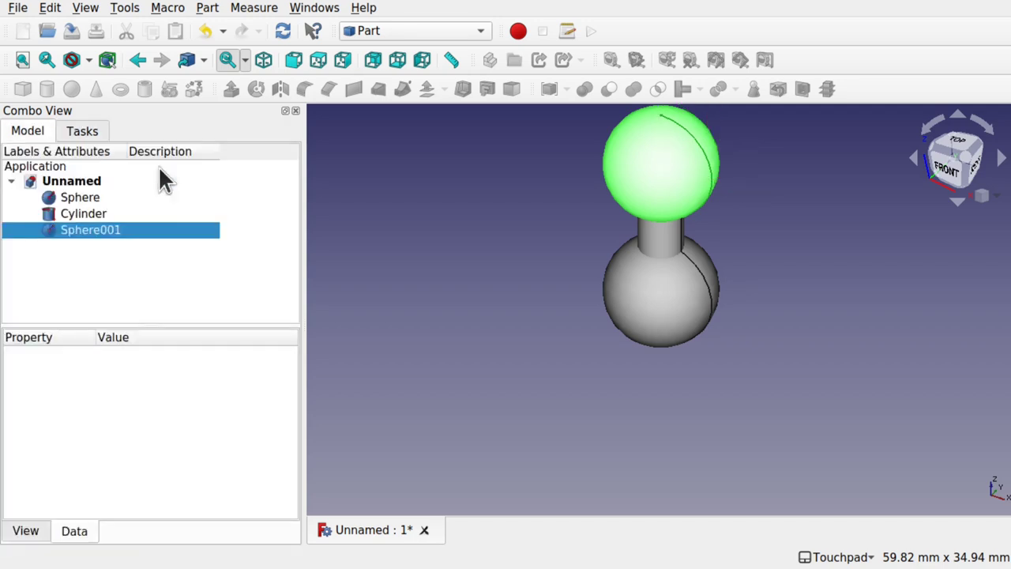
- Fuse the two spheres and the cylinder into one shape with a Boolean union
{"action": "left_click", "coordinate": [666, 211]}
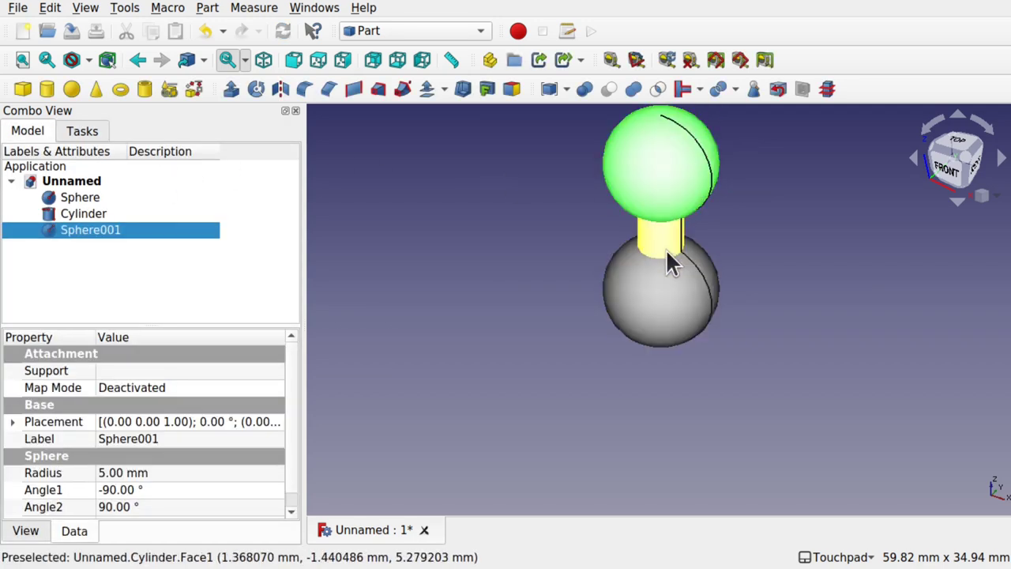
{"action": "left_click", "coordinate": [654, 298]}
{"action": "left_click", "coordinate": [663, 239], "text": "ctrl"}
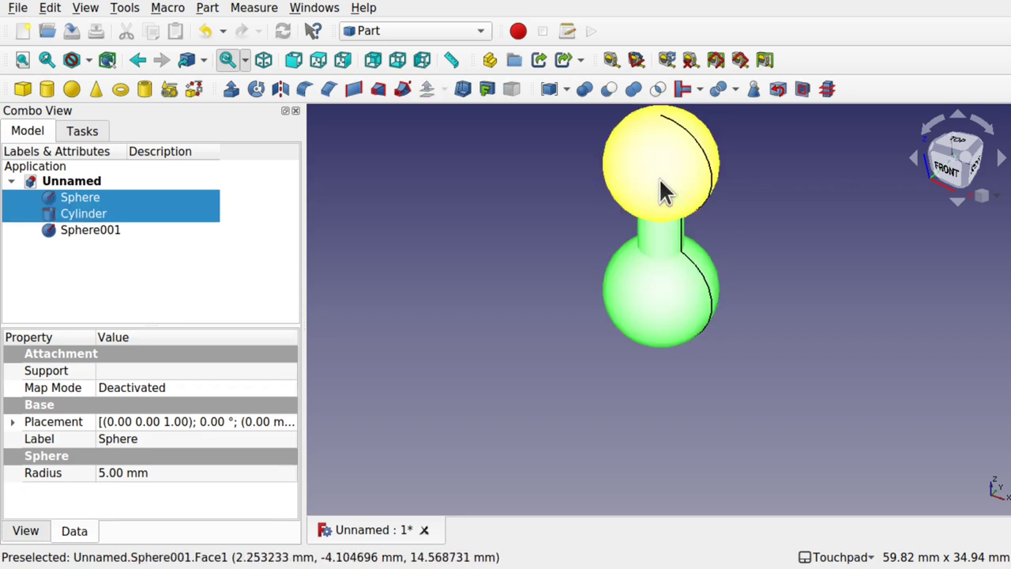
{"action": "left_click", "coordinate": [661, 192], "text": "ctrl"}
{"action": "left_click", "coordinate": [632, 89]}
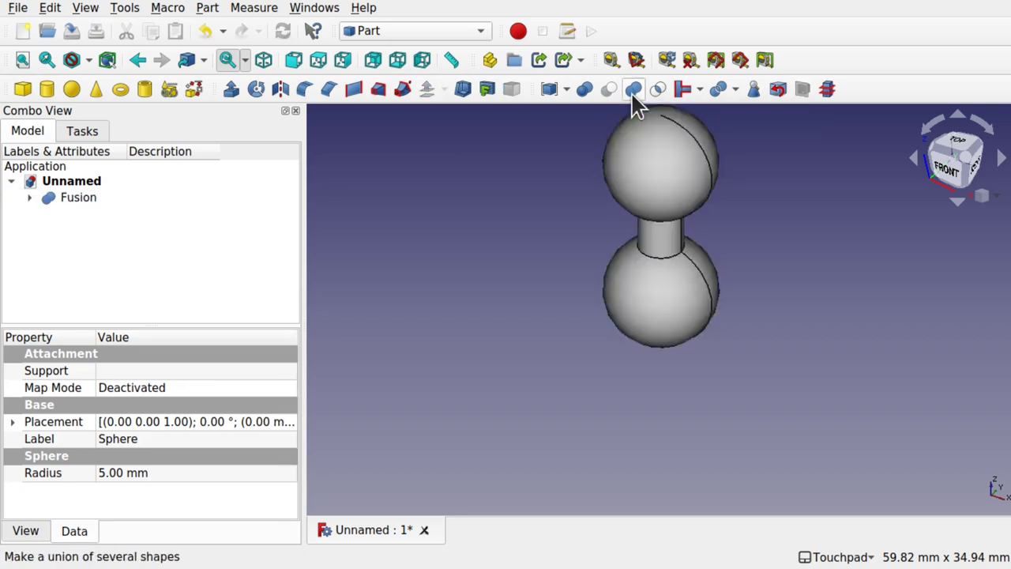
- Create a Part cube beside the fused shape and set its length, width and height to 5 mm each
{"action": "key", "text": "shift"}
{"action": "left_click_drag", "start_coordinate": [661, 201], "coordinate": [618, 267], "text": "shift"}
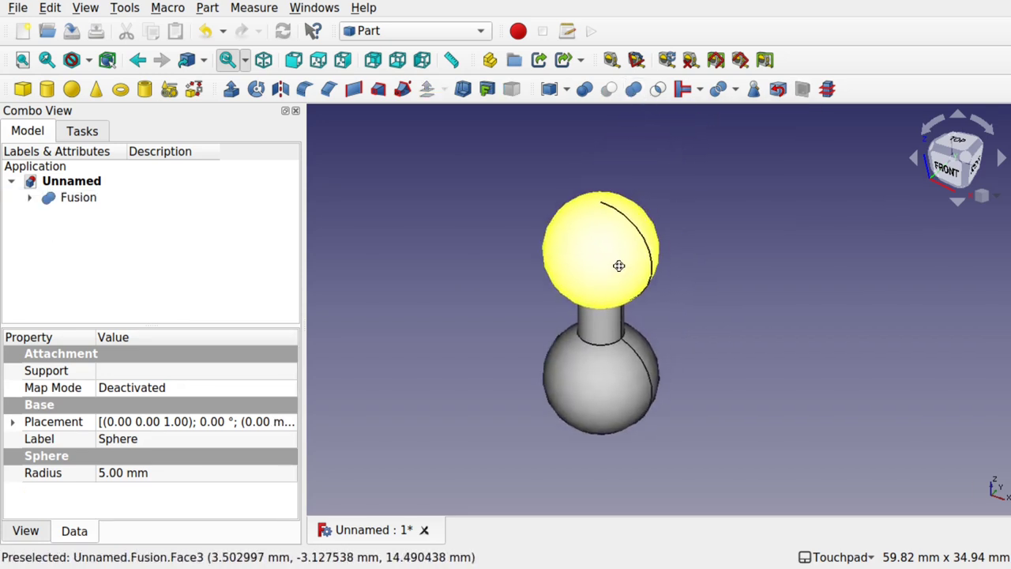
{"action": "left_click", "coordinate": [21, 92]}
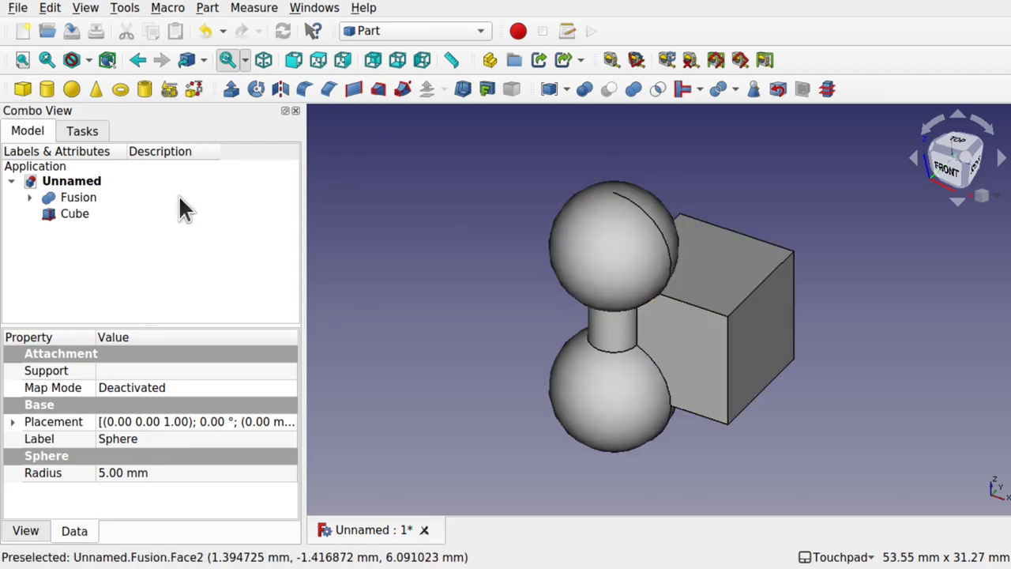
{"action": "left_click", "coordinate": [75, 215]}
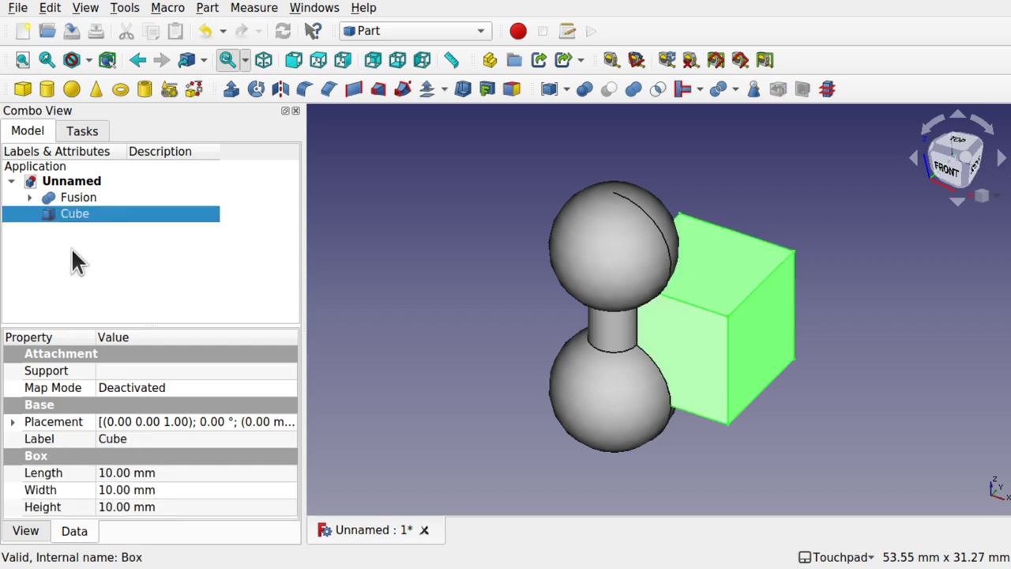
{"action": "left_click", "coordinate": [108, 472]}
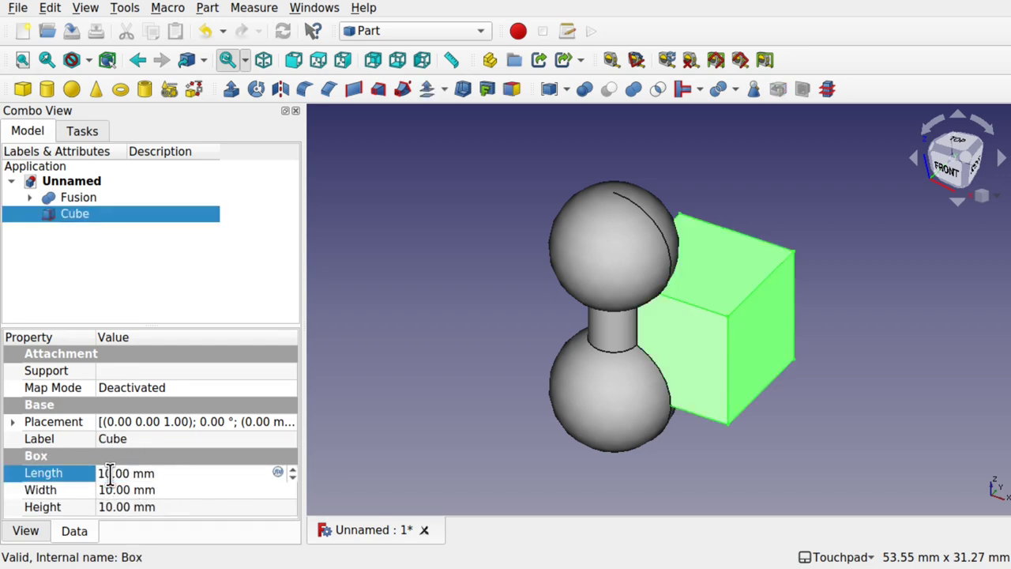
{"action": "type", "text": "5"}
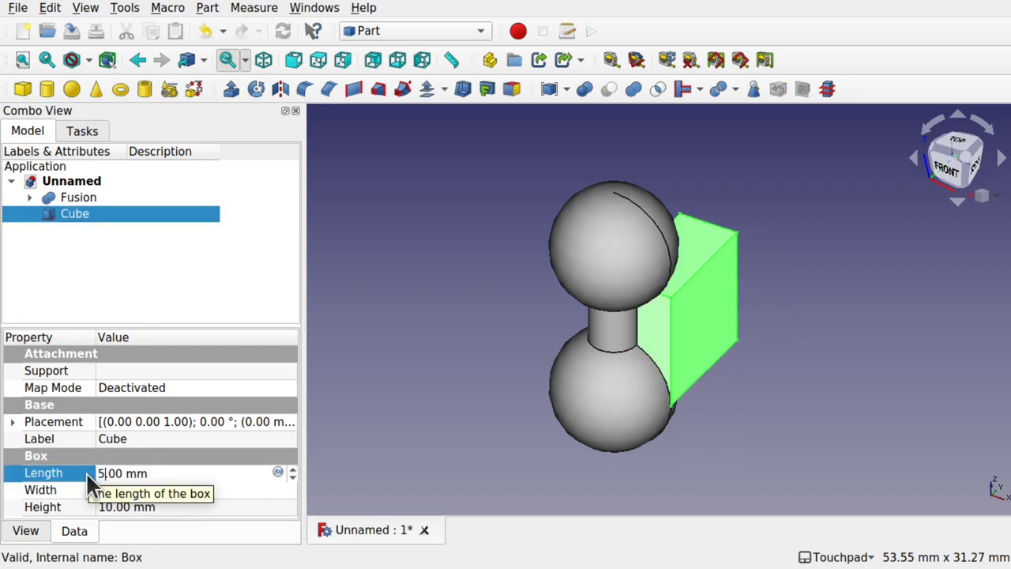
{"action": "left_click", "coordinate": [108, 490]}
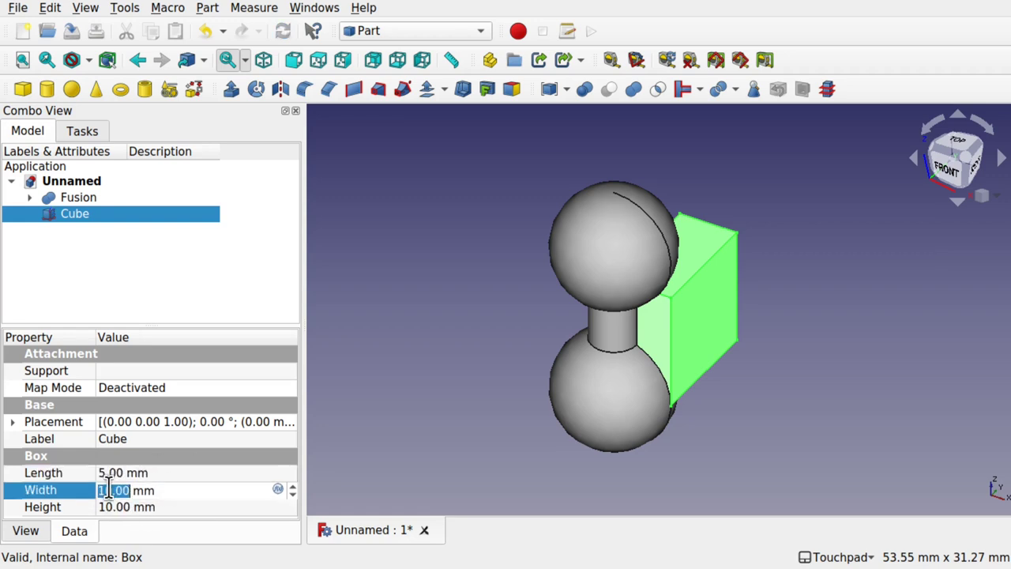
{"action": "type", "text": "5"}
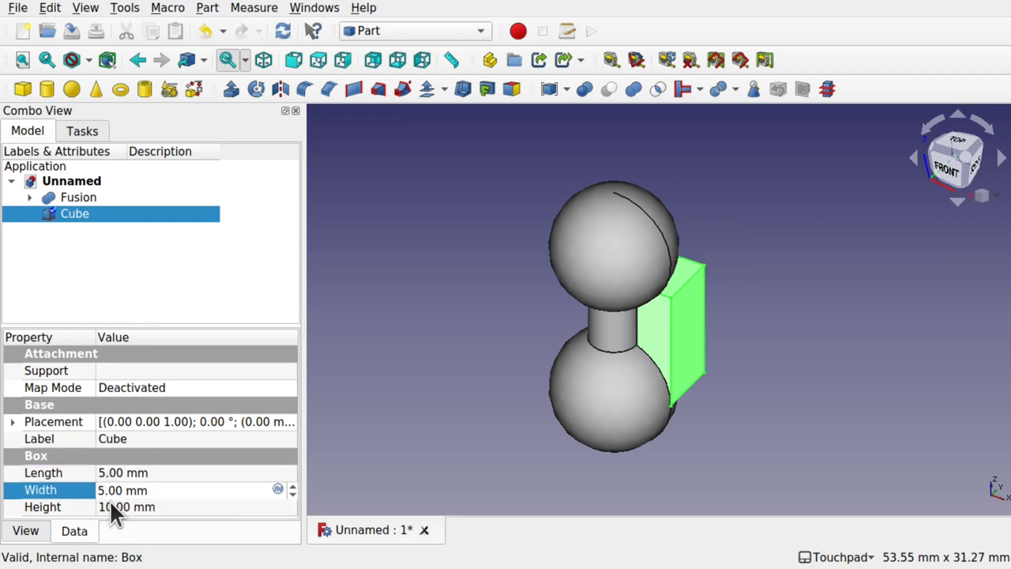
{"action": "left_click", "coordinate": [112, 508]}
{"action": "left_click", "coordinate": [113, 504]}
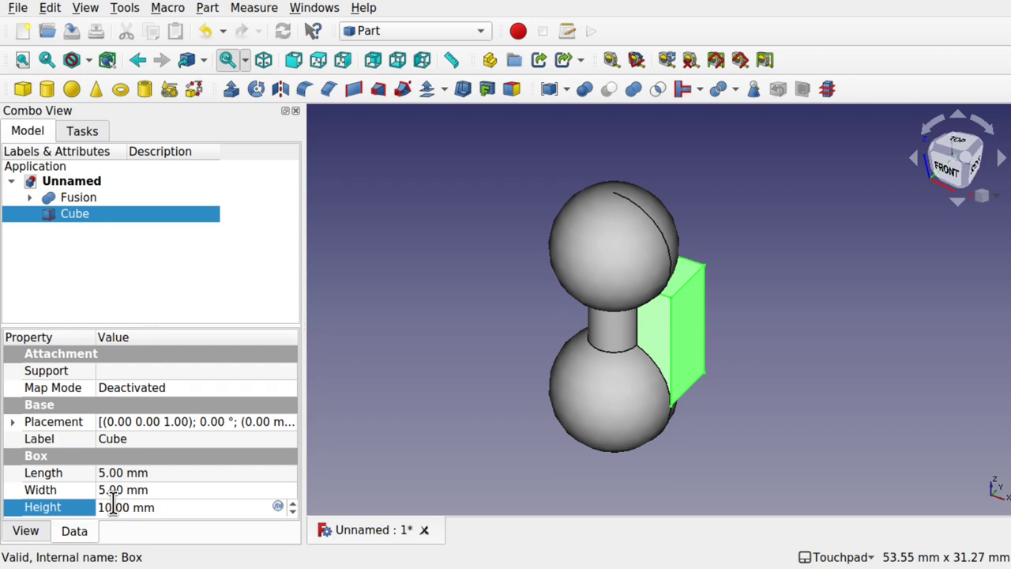
{"action": "type", "text": "5"}
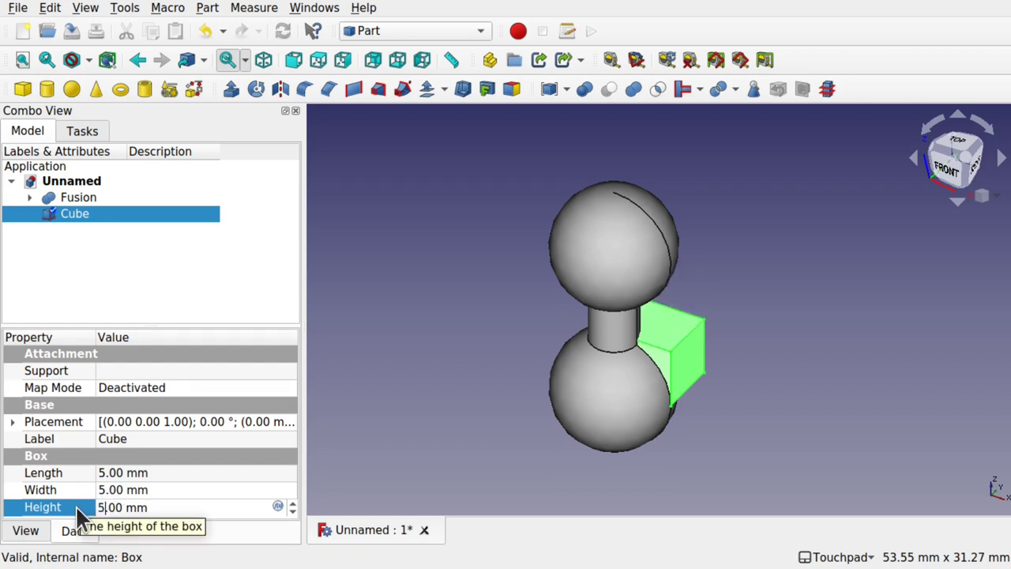
{"action": "left_click", "coordinate": [671, 381]}
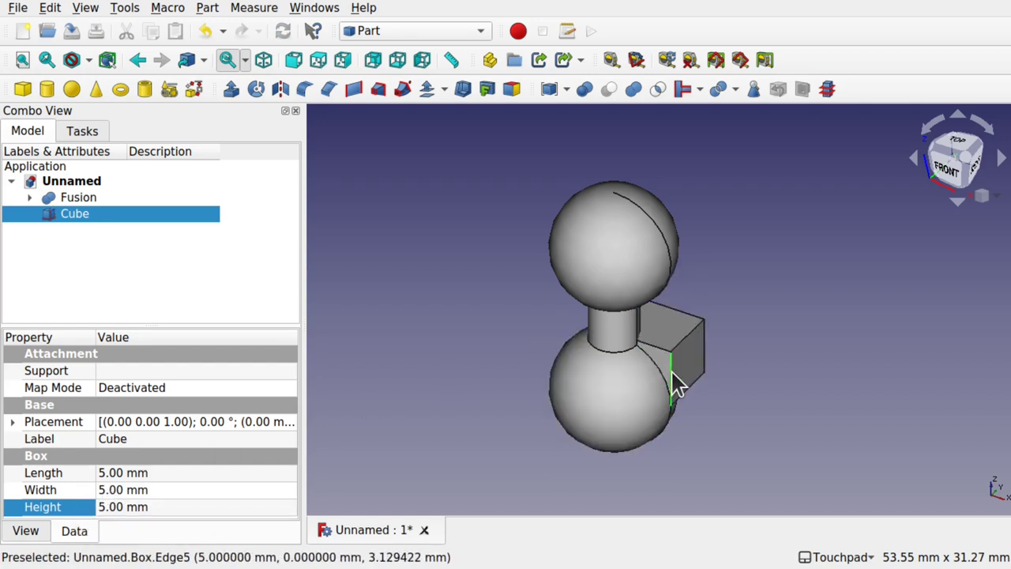
- Transform the cube 15 mm along Z, -2 mm along Y and -2 mm along X so it overlaps the upper sphere's top
{"action": "right_click", "coordinate": [76, 215]}
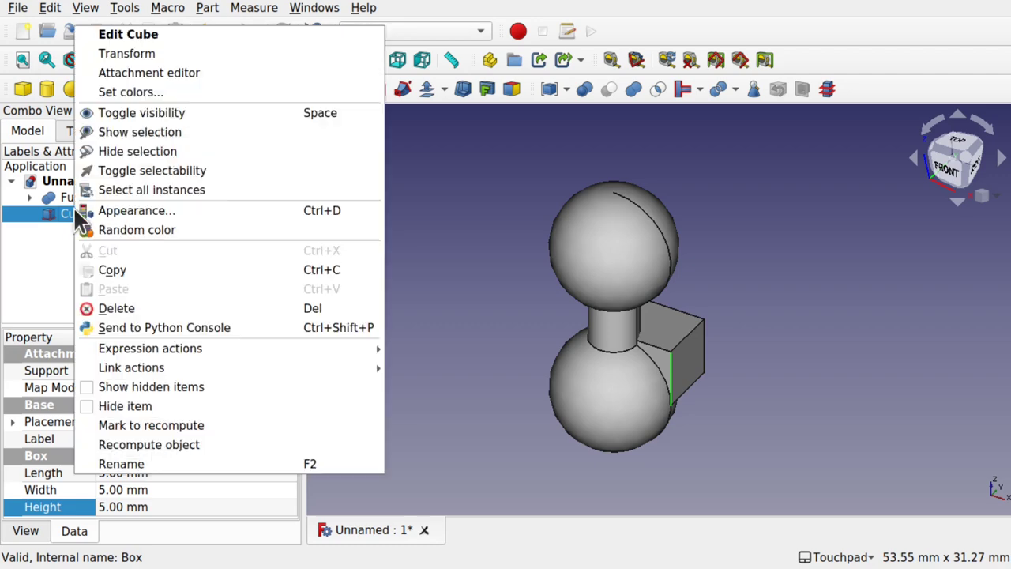
{"action": "left_click", "coordinate": [139, 49]}
{"action": "left_click_drag", "start_coordinate": [612, 300], "coordinate": [623, 140]}
{"action": "middle_click_drag", "start_coordinate": [715, 198], "coordinate": [654, 215]}
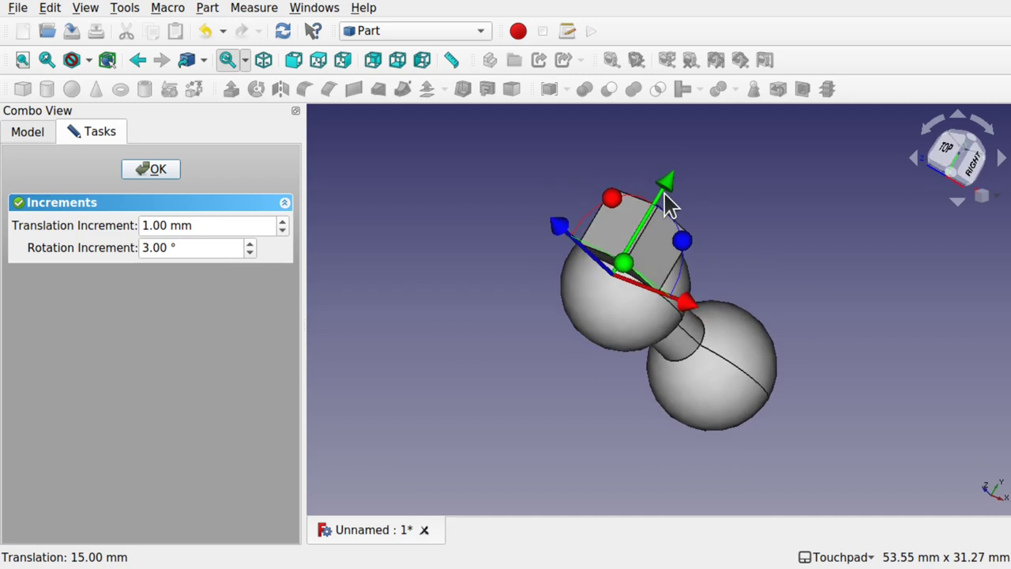
{"action": "left_click_drag", "start_coordinate": [664, 194], "coordinate": [643, 206]}
{"action": "key", "text": "1"}
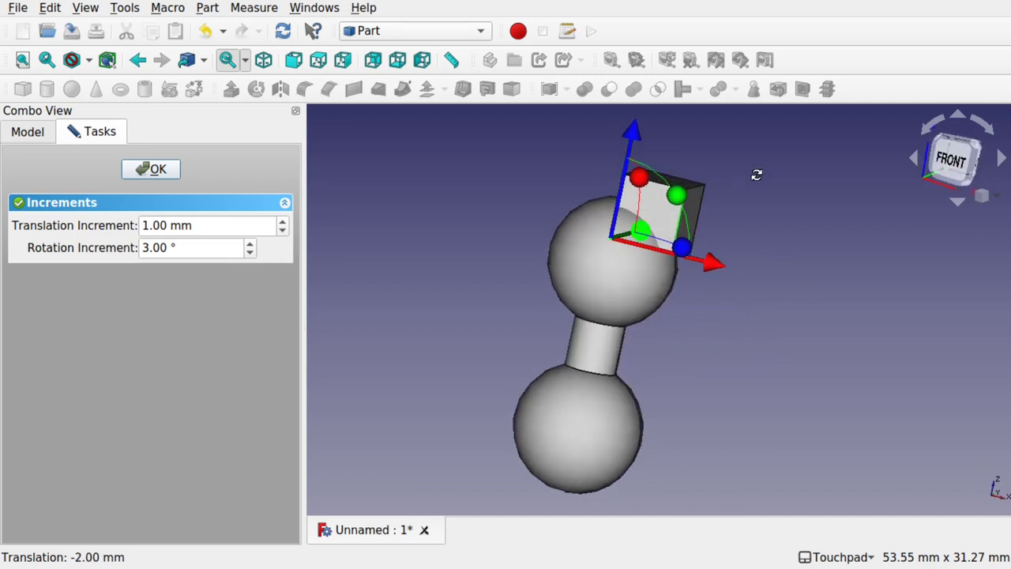
{"action": "left_click_drag", "start_coordinate": [711, 267], "coordinate": [681, 261]}
{"action": "middle_click_drag", "start_coordinate": [686, 263], "coordinate": [701, 196]}
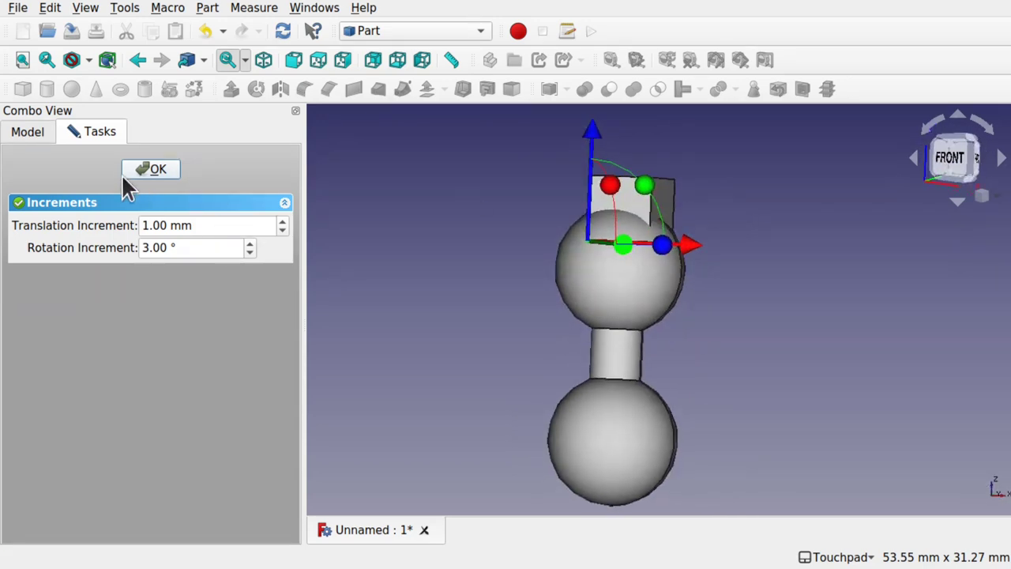
{"action": "left_click", "coordinate": [152, 170]}
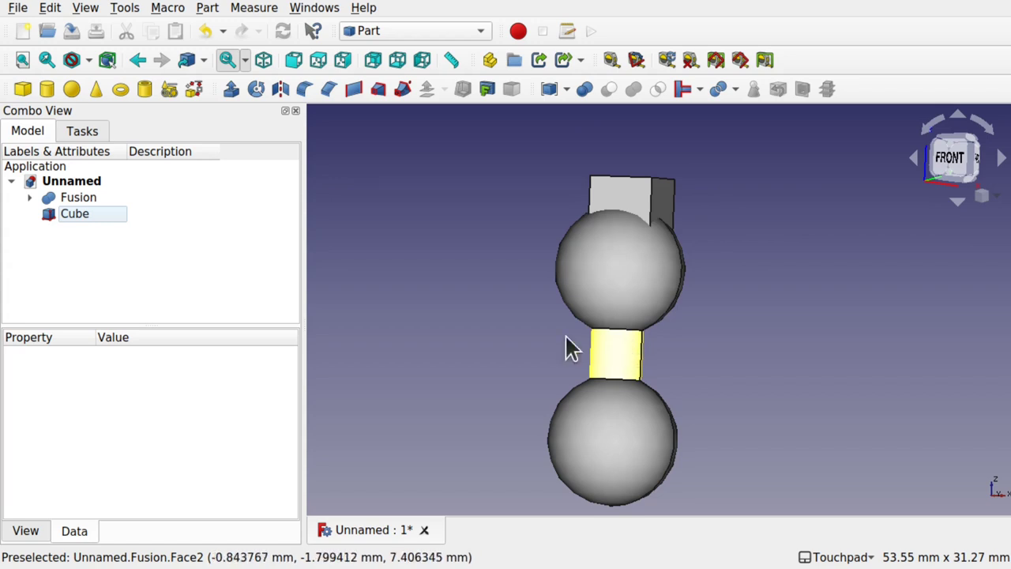
- Cut the cube out of the fused shape with a Boolean difference, leaving a square recess in the upper sphere
{"action": "left_click", "coordinate": [147, 195]}
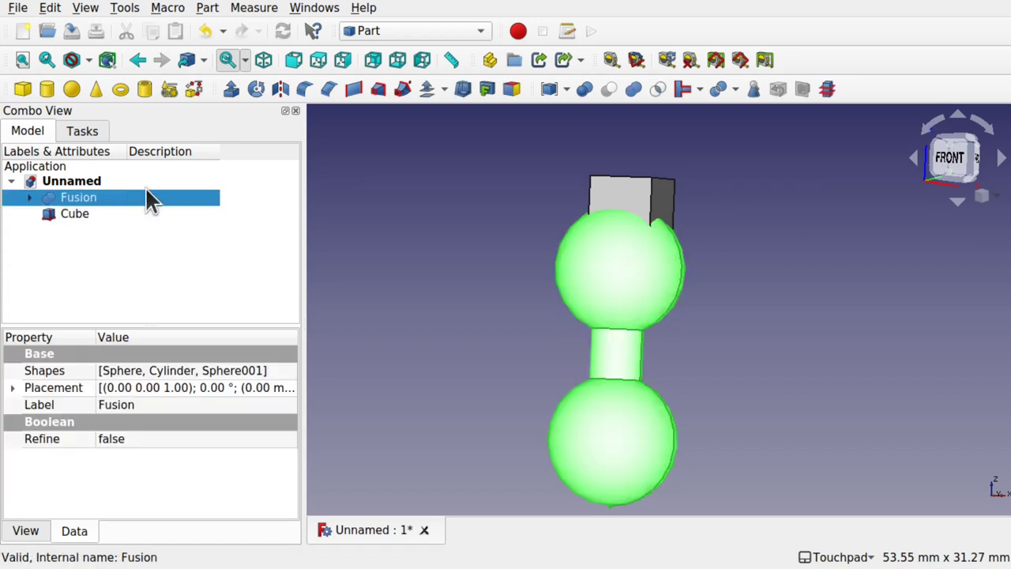
{"action": "left_click", "coordinate": [75, 214], "text": "ctrl"}
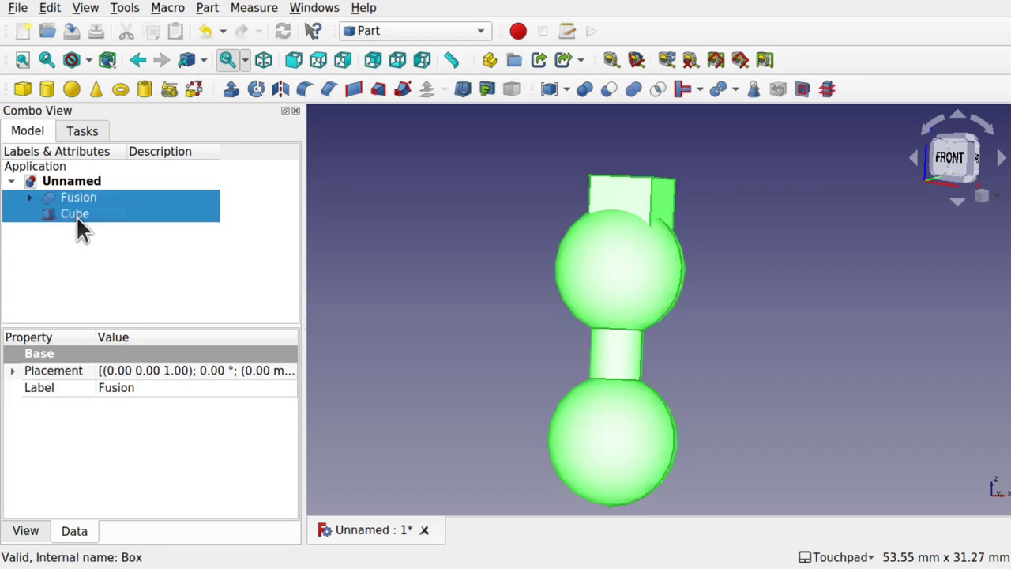
{"action": "left_click", "coordinate": [609, 90]}
{"action": "left_click_drag", "start_coordinate": [605, 206], "coordinate": [624, 300], "text": "alt"}
{"action": "left_click_drag", "start_coordinate": [644, 253], "coordinate": [624, 243], "text": "alt"}
{"action": "left_click", "coordinate": [466, 248]}
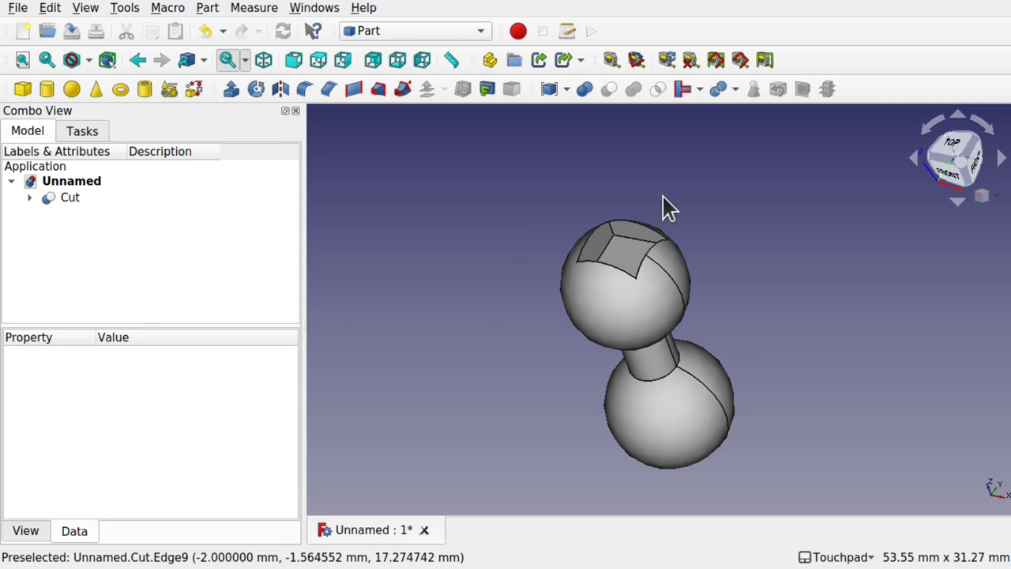
- Switch to the Part Design workbench, create a body and place the cut shape inside it as its base feature
{"action": "left_click", "coordinate": [423, 32]}
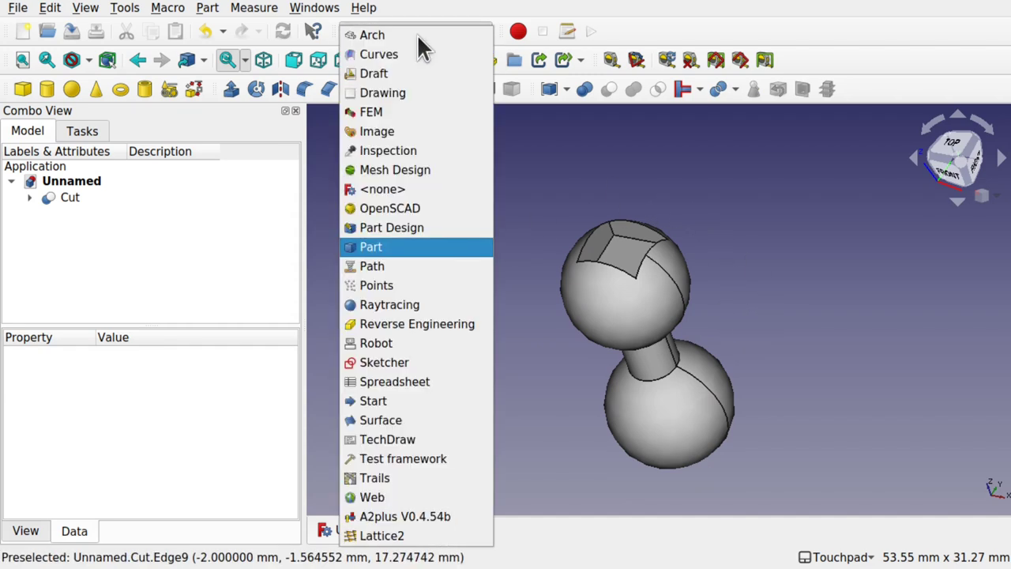
{"action": "left_click", "coordinate": [397, 227]}
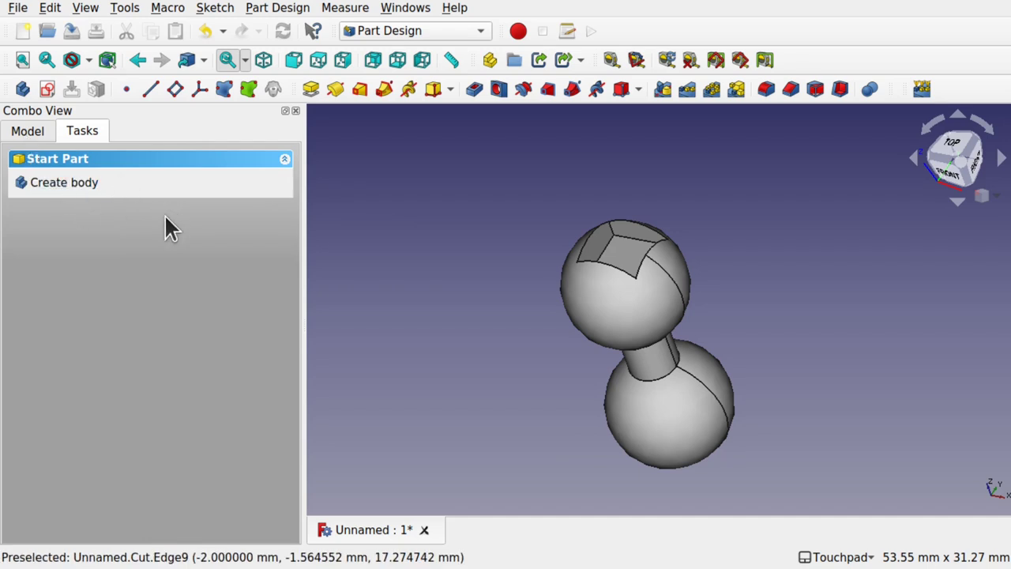
{"action": "left_click", "coordinate": [60, 184]}
{"action": "left_click", "coordinate": [19, 131]}
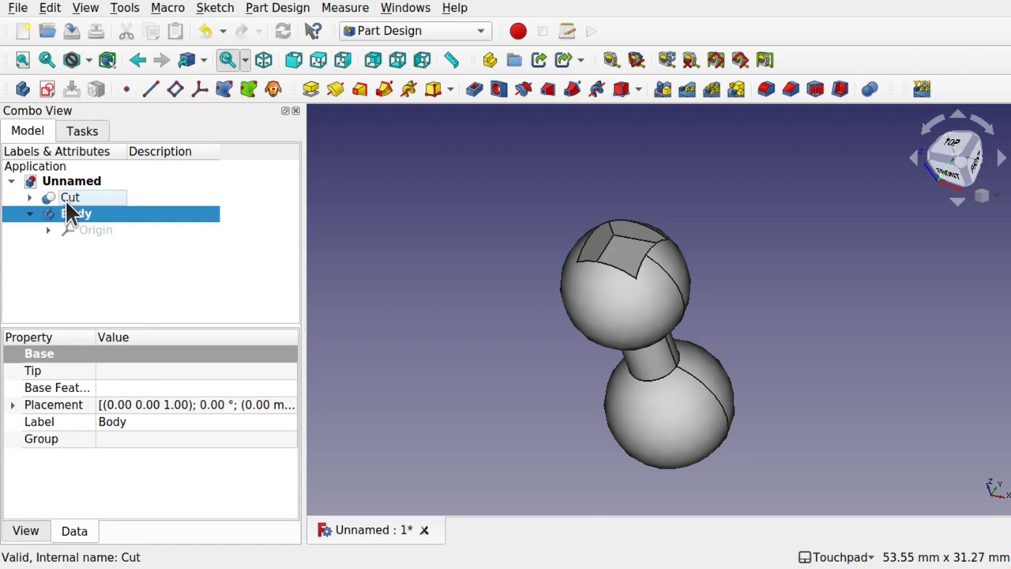
{"action": "left_click_drag", "start_coordinate": [65, 200], "coordinate": [88, 215]}
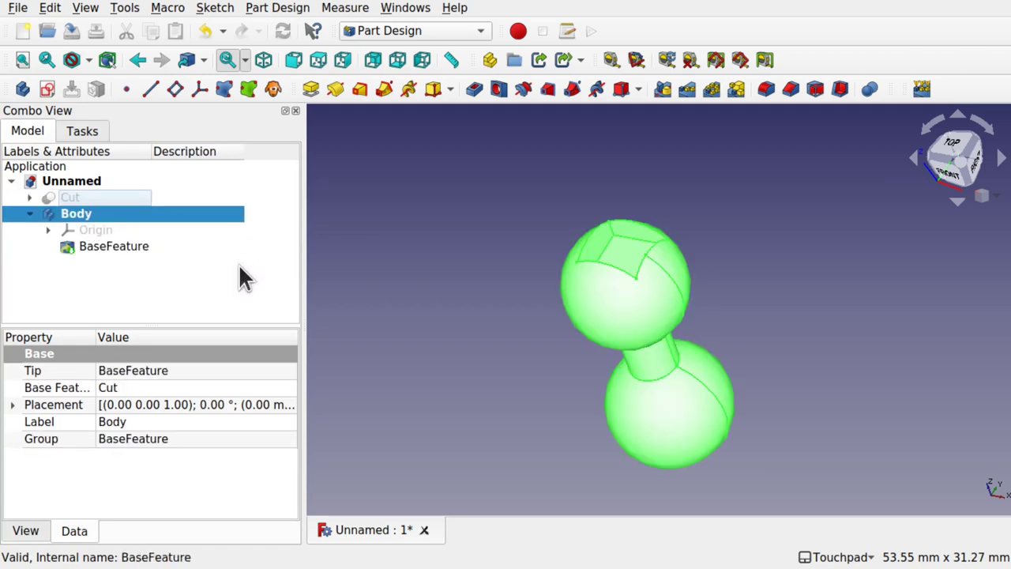
{"action": "left_click", "coordinate": [403, 311]}
- Sketch a horizontal slot on the square recess's floor, starting at the origin, about 5.7 mm long with a radius of about 0.9 mm
{"action": "left_click_drag", "start_coordinate": [649, 254], "coordinate": [713, 317], "text": "alt"}
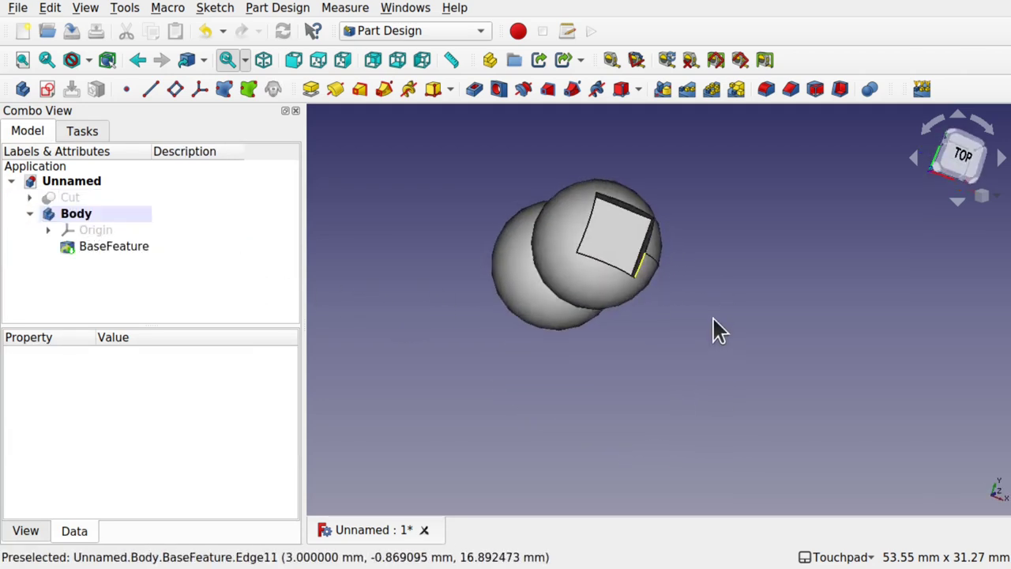
{"action": "left_click", "coordinate": [610, 248]}
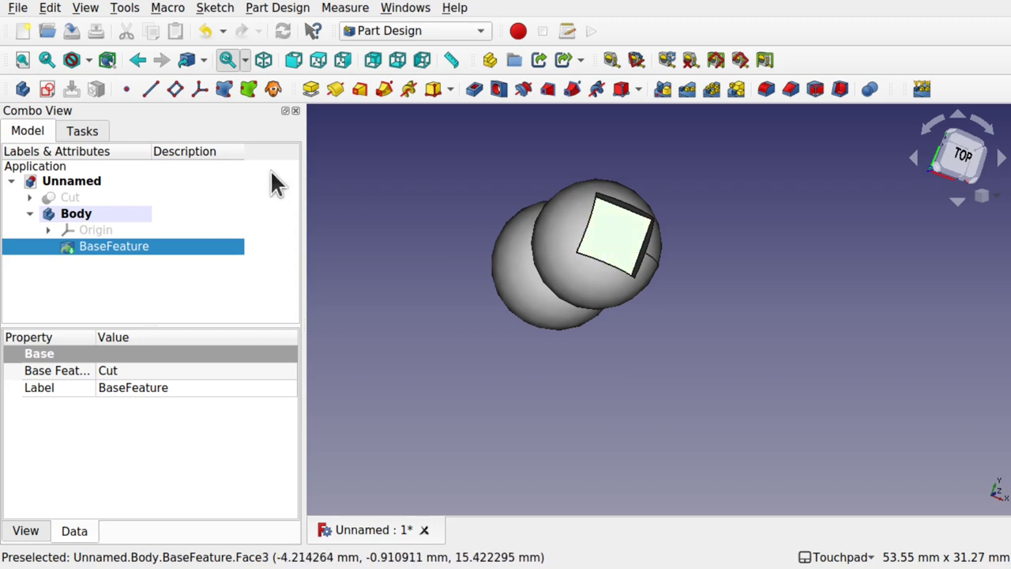
{"action": "left_click", "coordinate": [45, 89]}
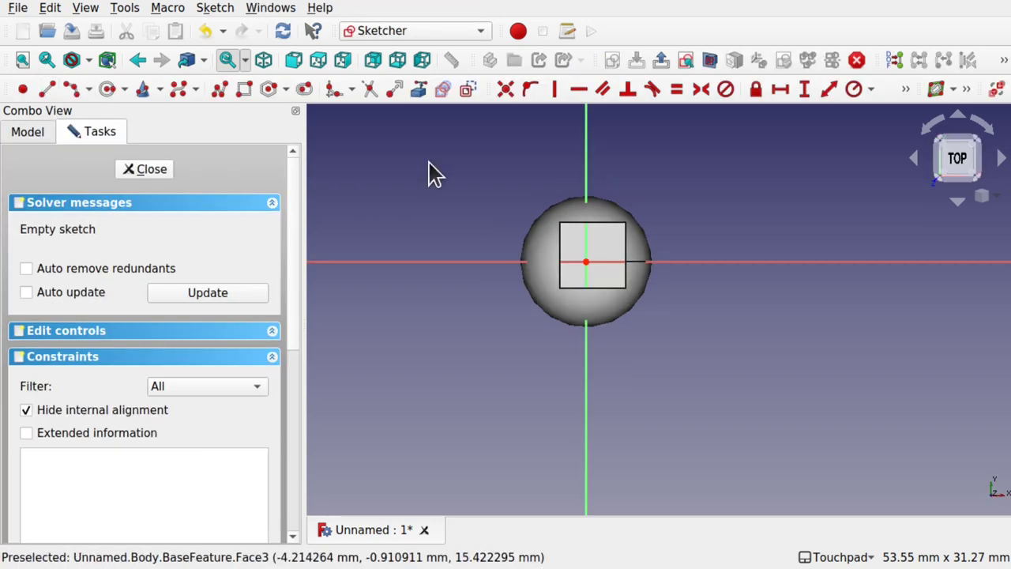
{"action": "left_click_drag", "start_coordinate": [567, 235], "coordinate": [376, 175], "text": "alt"}
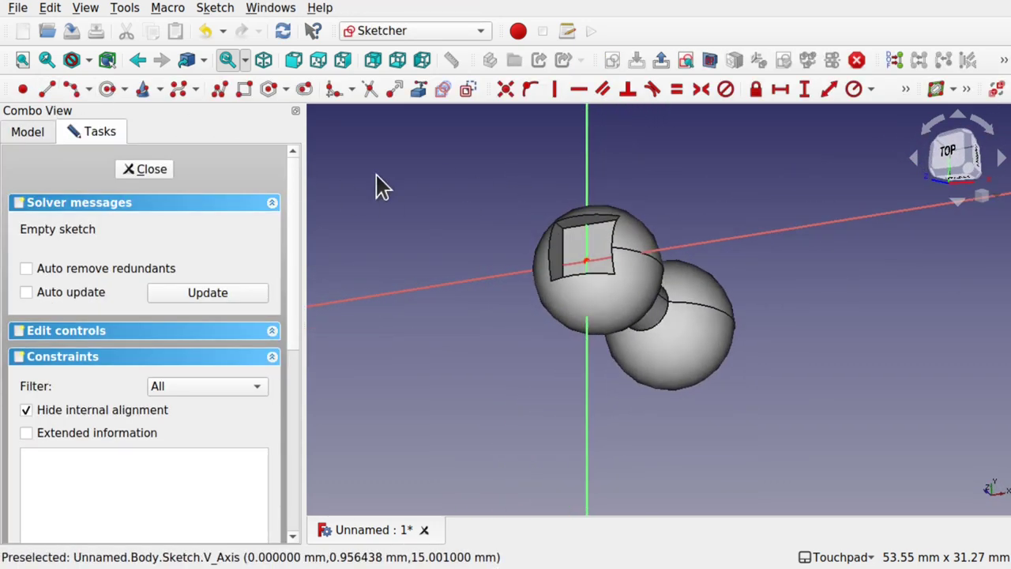
{"action": "left_click", "coordinate": [306, 92]}
{"action": "left_click_drag", "start_coordinate": [585, 237], "coordinate": [583, 259], "text": "alt"}
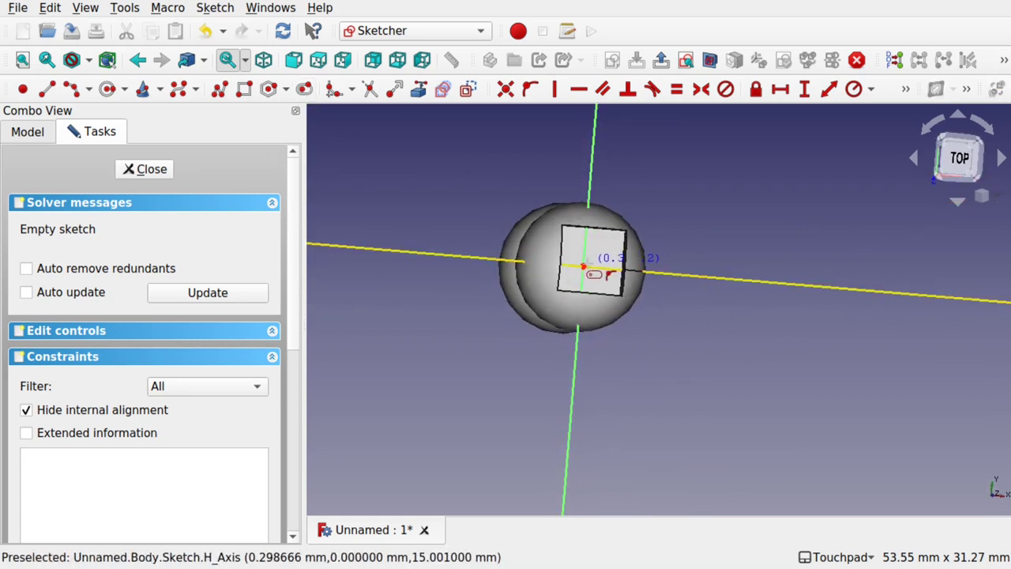
{"action": "left_click", "coordinate": [584, 267]}
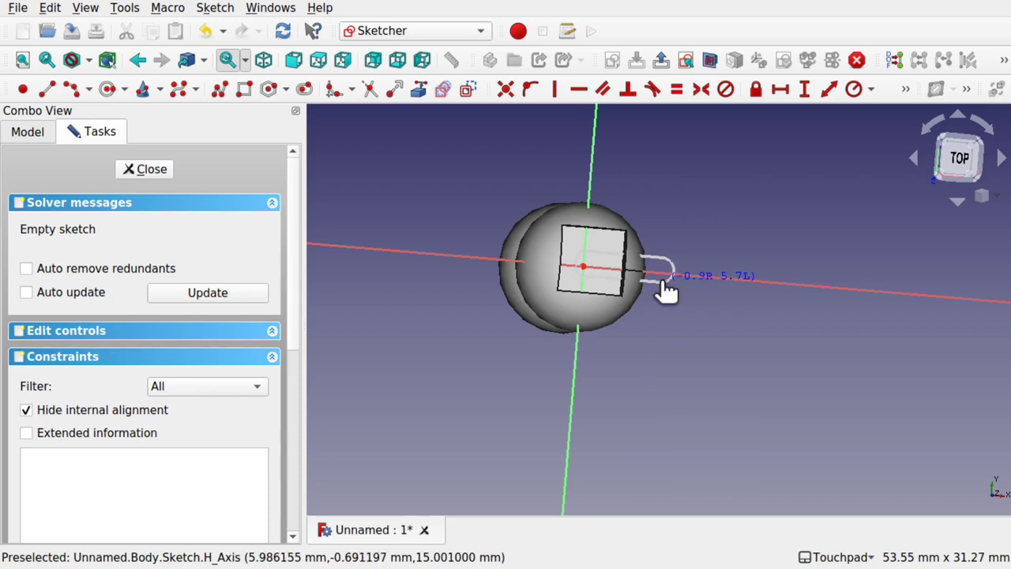
{"action": "left_click", "coordinate": [666, 284]}
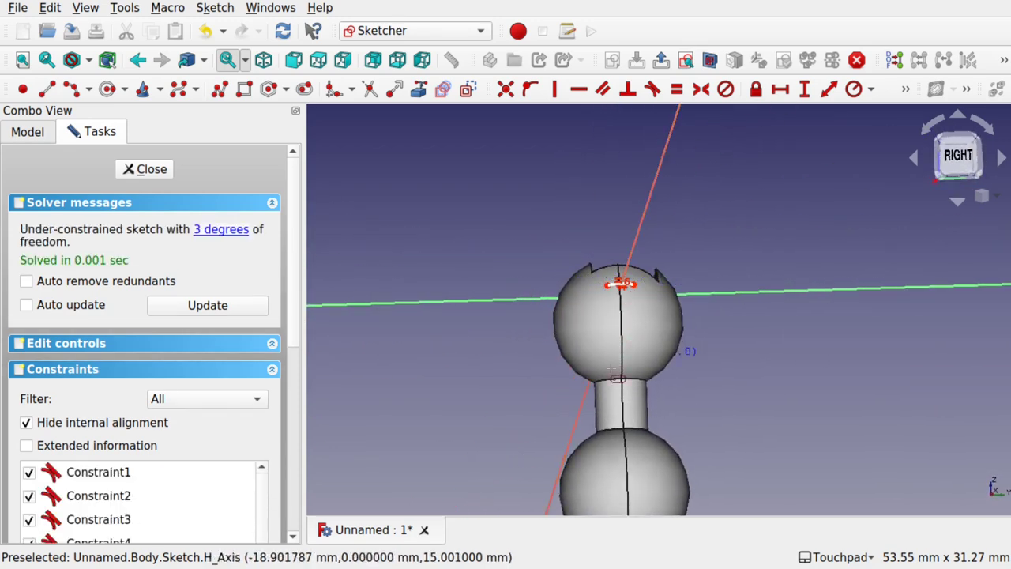
{"action": "scroll", "coordinate": [615, 345], "scroll_direction": "up", "scroll_amount": 1}
{"action": "left_click_drag", "start_coordinate": [615, 345], "coordinate": [699, 326], "text": "alt"}
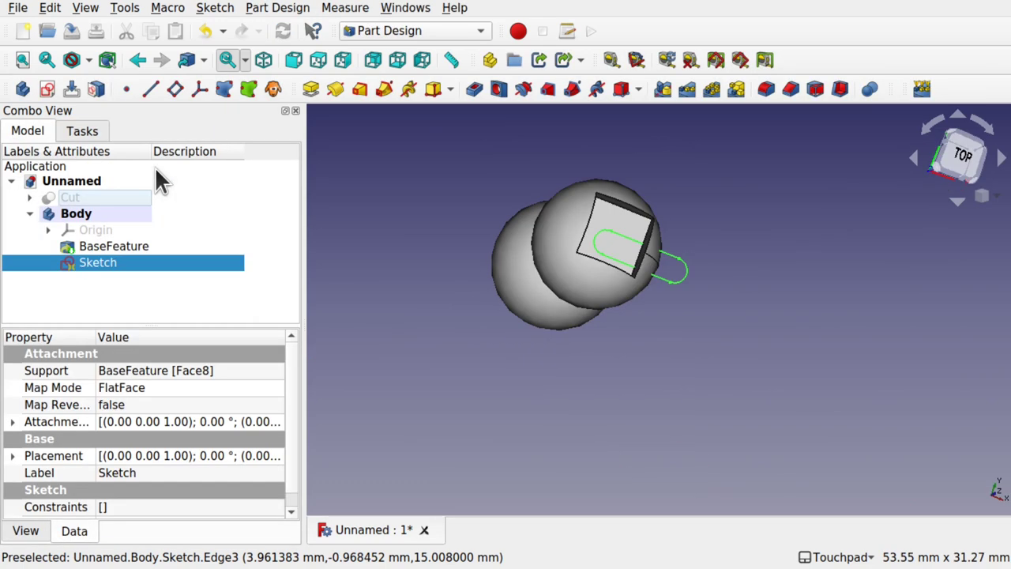
- Pocket the slot sketch 12 mm deep down through the upper sphere and along the cylinder
{"action": "left_click", "coordinate": [475, 91]}
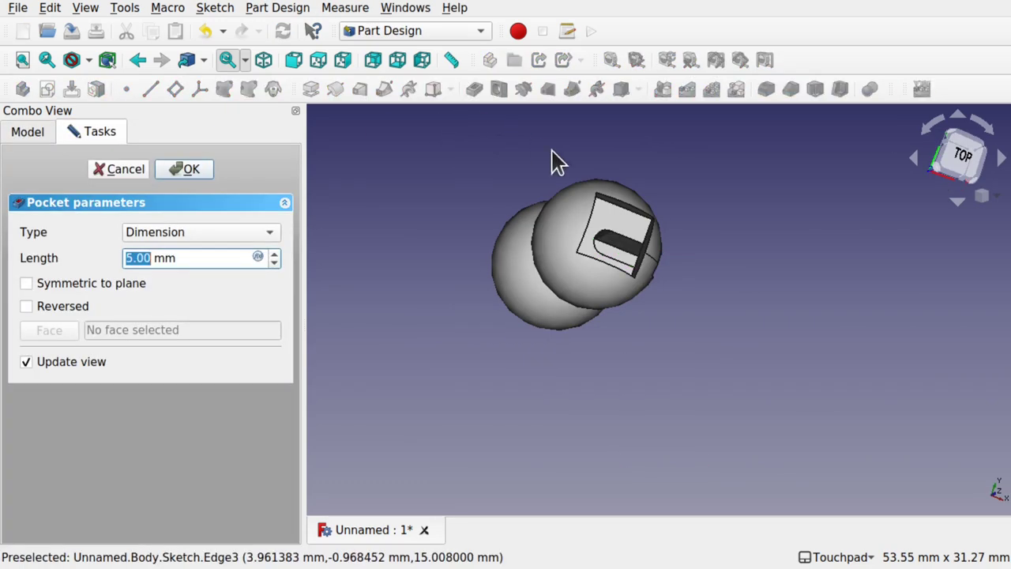
{"action": "middle_click_drag", "start_coordinate": [553, 158], "coordinate": [442, 232]}
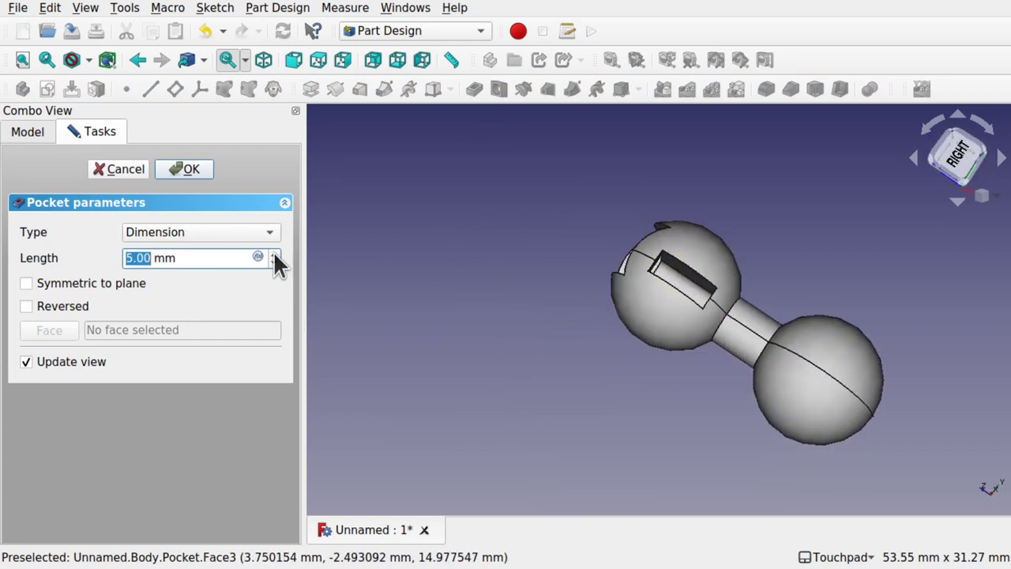
{"action": "key", "text": "BackSpace"}
{"action": "type", "text": "9"}
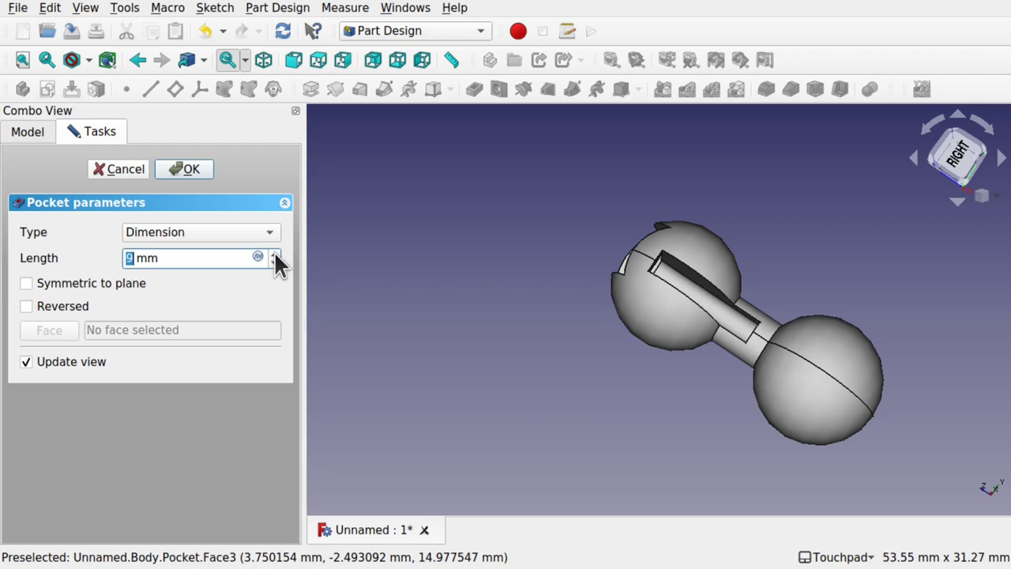
{"action": "left_click", "coordinate": [274, 252]}
{"action": "left_click", "coordinate": [274, 253]}
{"action": "left_click", "coordinate": [274, 253]}
{"action": "left_click_drag", "start_coordinate": [643, 335], "coordinate": [717, 282], "text": "alt"}
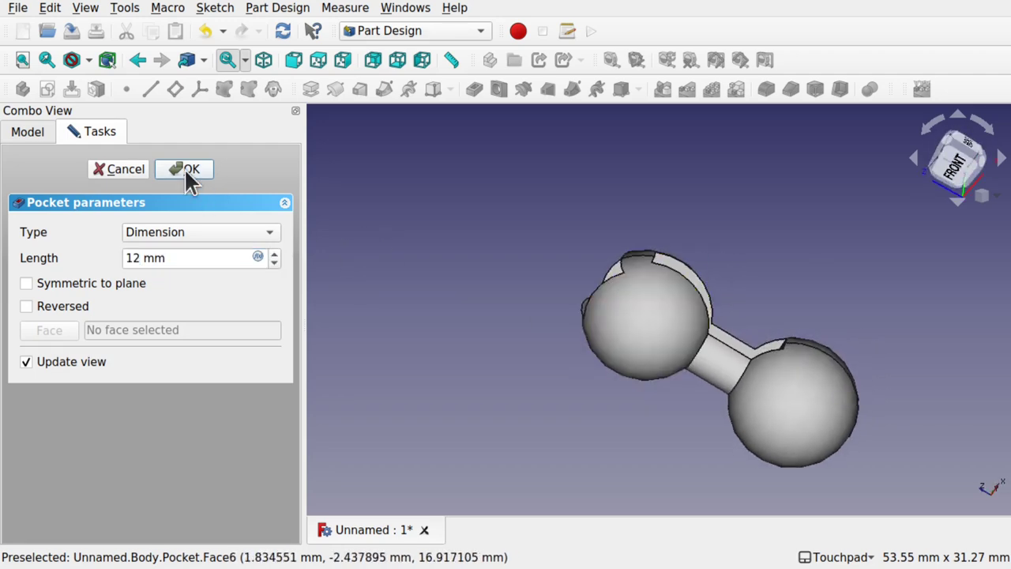
{"action": "left_click", "coordinate": [186, 171]}
{"action": "left_click_drag", "start_coordinate": [569, 308], "coordinate": [474, 323], "text": "alt"}
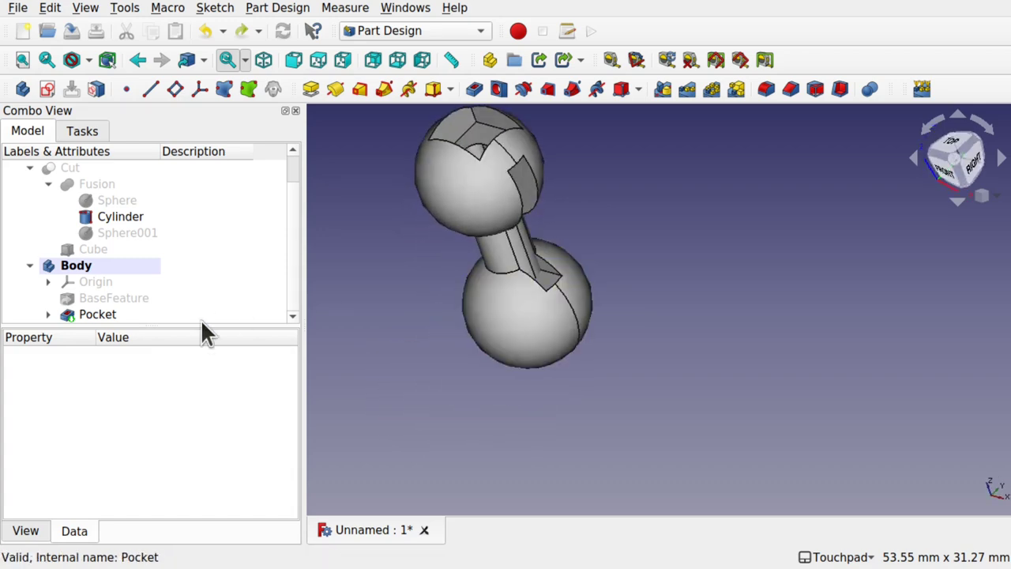
- Open the sketch inside the pocket, examine how the slot profile sits on the upper sphere, and close the sketch
{"action": "left_click", "coordinate": [48, 314]}
{"action": "scroll", "coordinate": [294, 272], "scroll_direction": "down", "scroll_amount": 1}
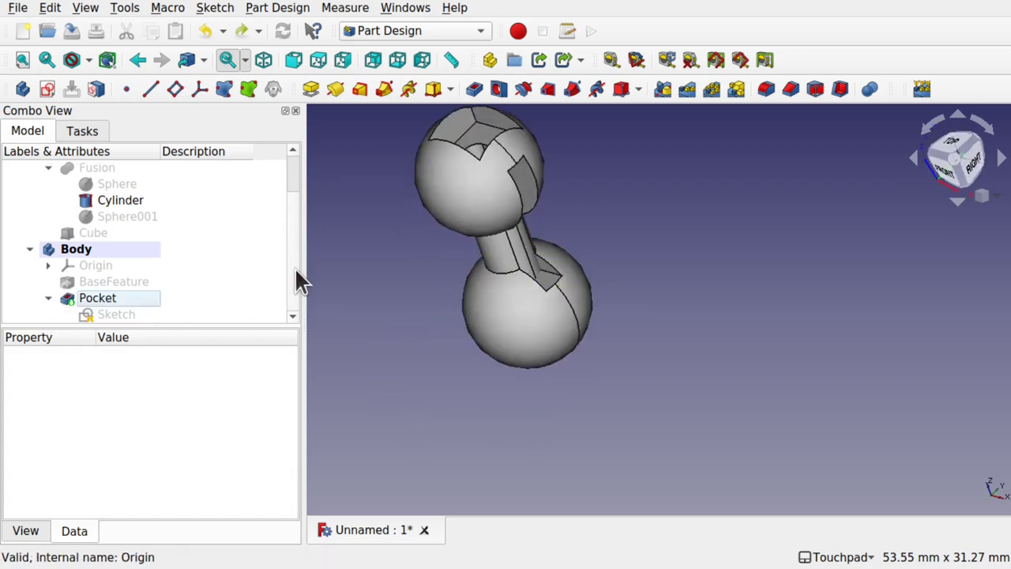
{"action": "double_click", "coordinate": [111, 318]}
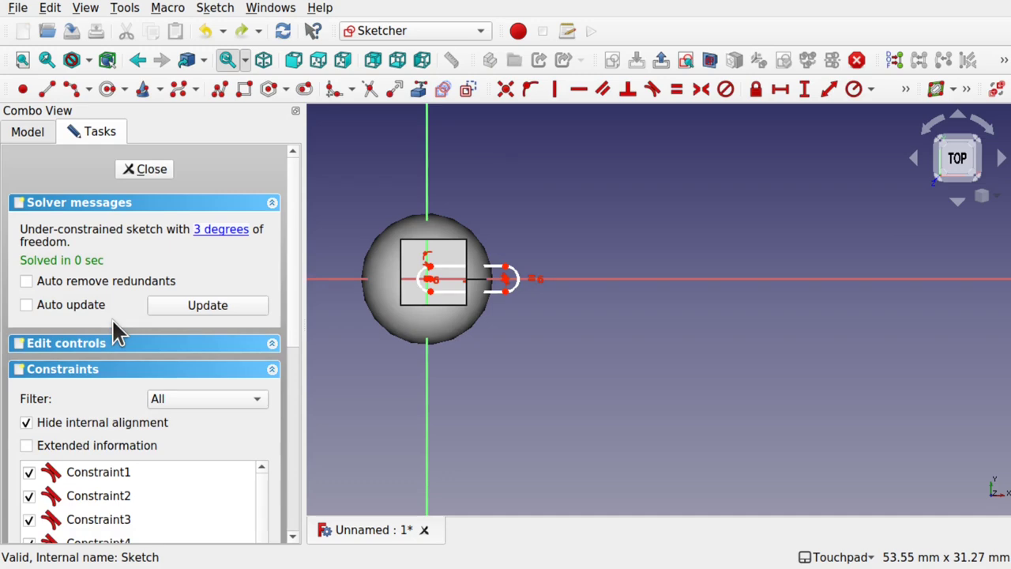
{"action": "mouse_move", "coordinate": [474, 339]}
{"action": "left_mouse_down", "text": "alt"}
{"action": "mouse_move", "coordinate": [490, 221]}
{"action": "mouse_move", "coordinate": [473, 289]}
{"action": "mouse_move", "coordinate": [429, 273]}
{"action": "mouse_move", "coordinate": [416, 320]}
{"action": "mouse_move", "coordinate": [537, 214]}
{"action": "left_mouse_up", "text": "alt"}
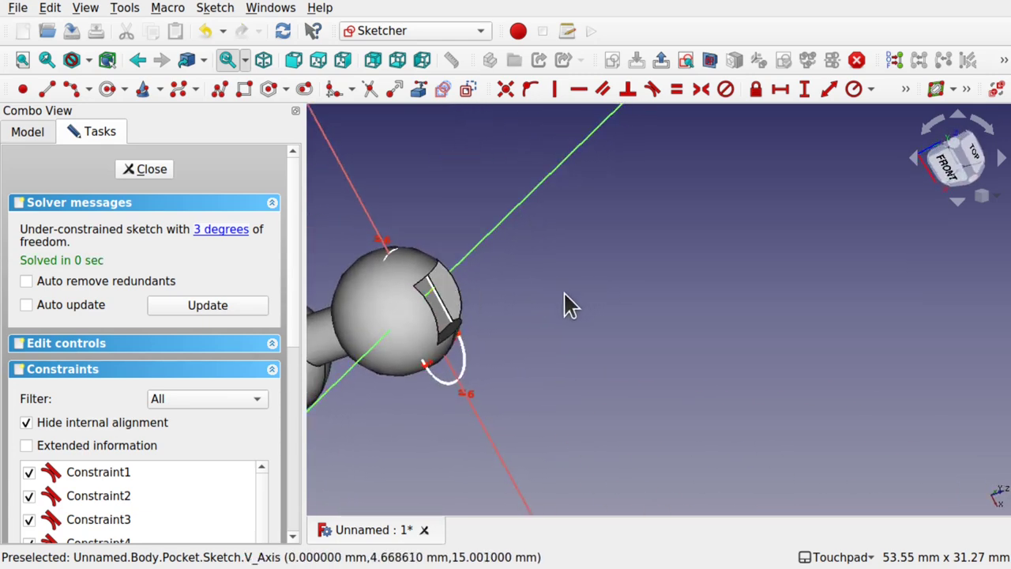
{"action": "left_click_drag", "start_coordinate": [566, 304], "coordinate": [599, 320], "text": "alt"}
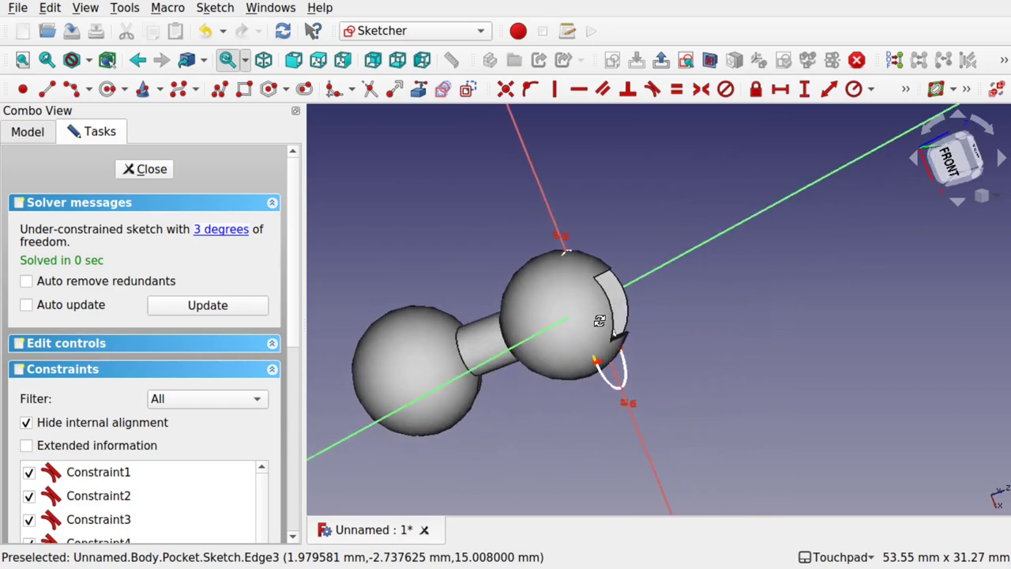
{"action": "left_click", "coordinate": [142, 169]}
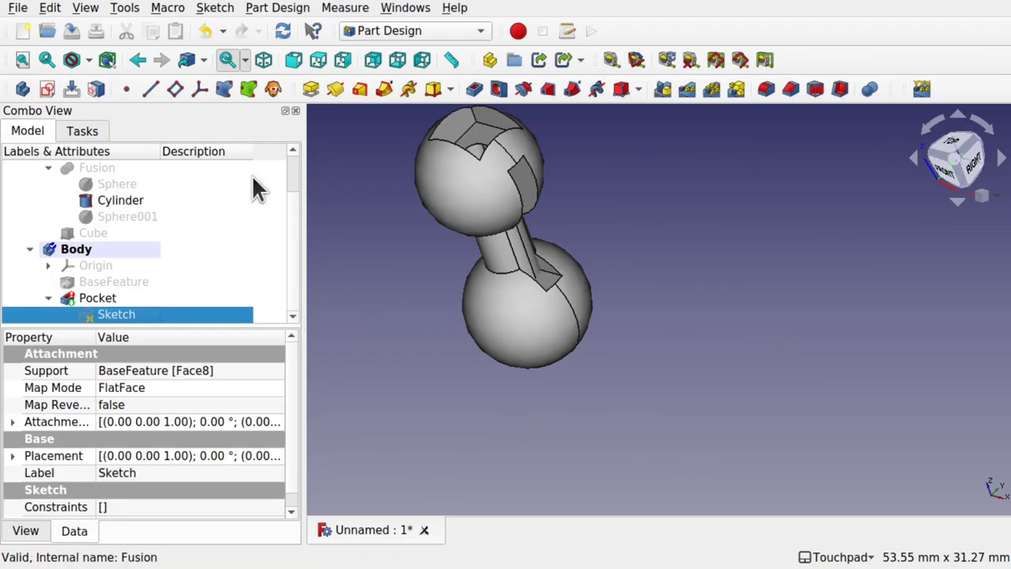
- Select the pocket's slot sketch and set the Z position of its attachment offset to -8 mm
{"action": "mouse_move", "coordinate": [84, 304]}
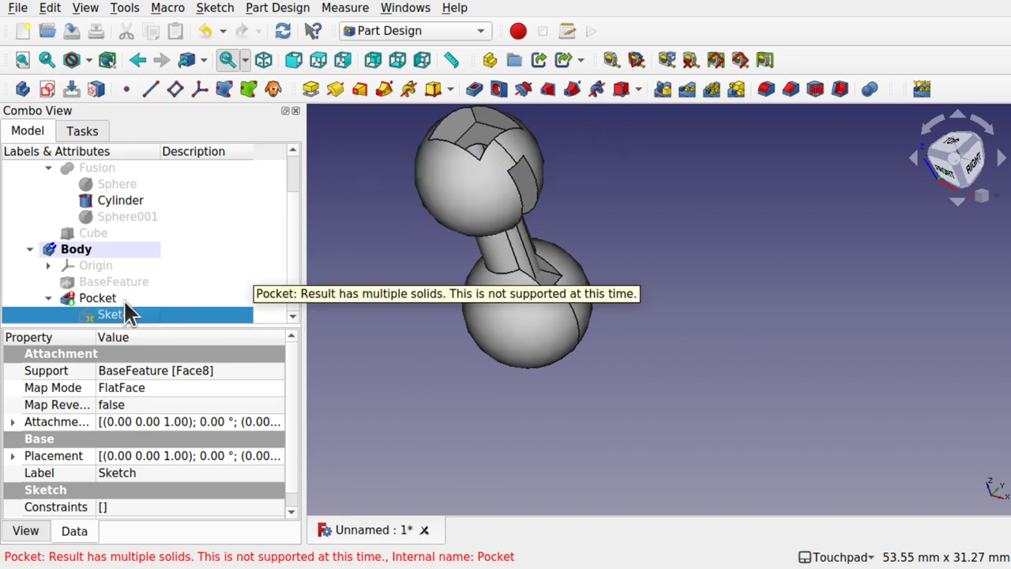
{"action": "left_click", "coordinate": [110, 315]}
{"action": "left_click_drag", "start_coordinate": [503, 210], "coordinate": [609, 137], "text": "shift"}
{"action": "middle_click_drag", "start_coordinate": [519, 214], "coordinate": [548, 214]}
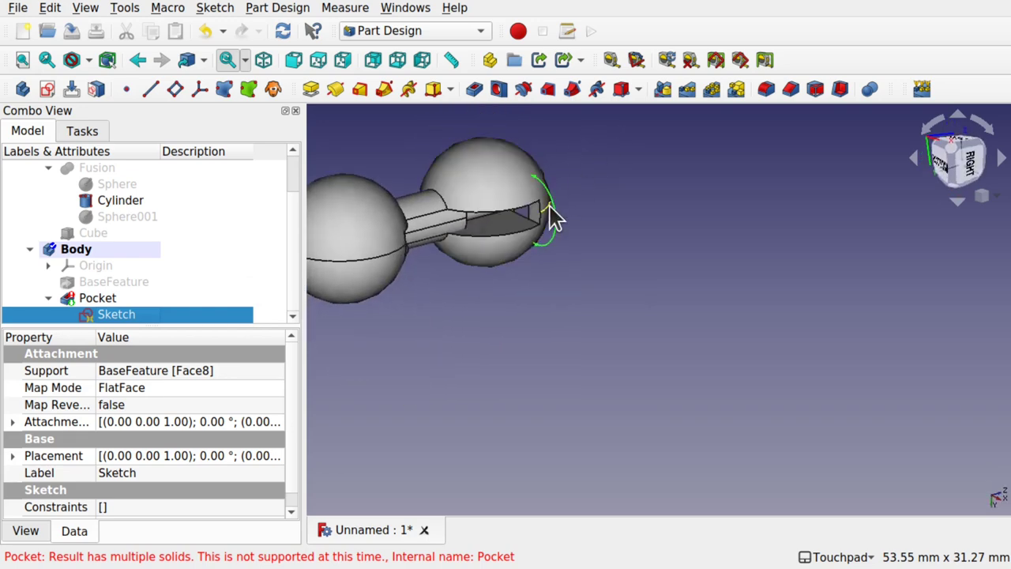
{"action": "middle_click_drag", "start_coordinate": [418, 218], "coordinate": [364, 201]}
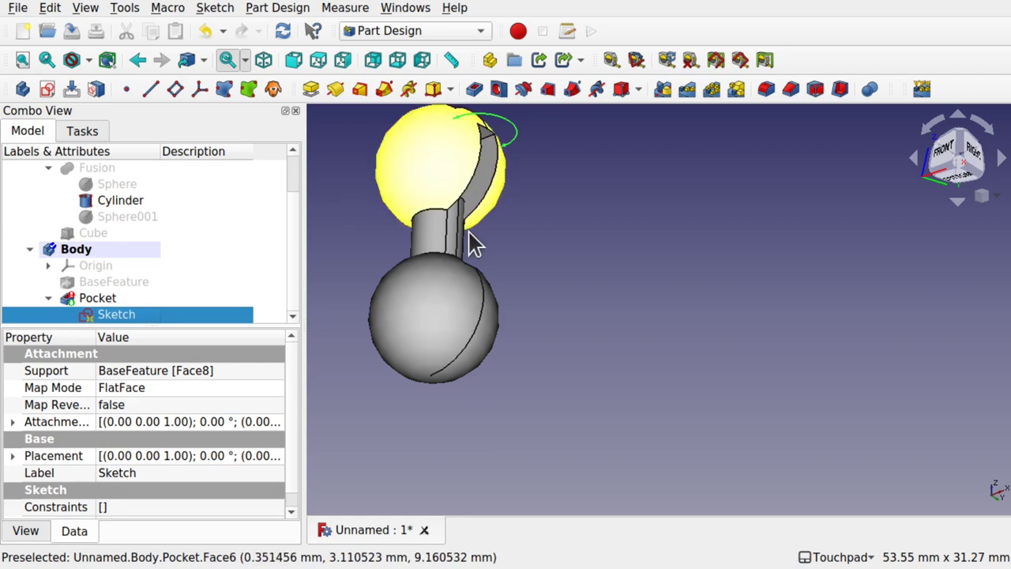
{"action": "left_click", "coordinate": [13, 422]}
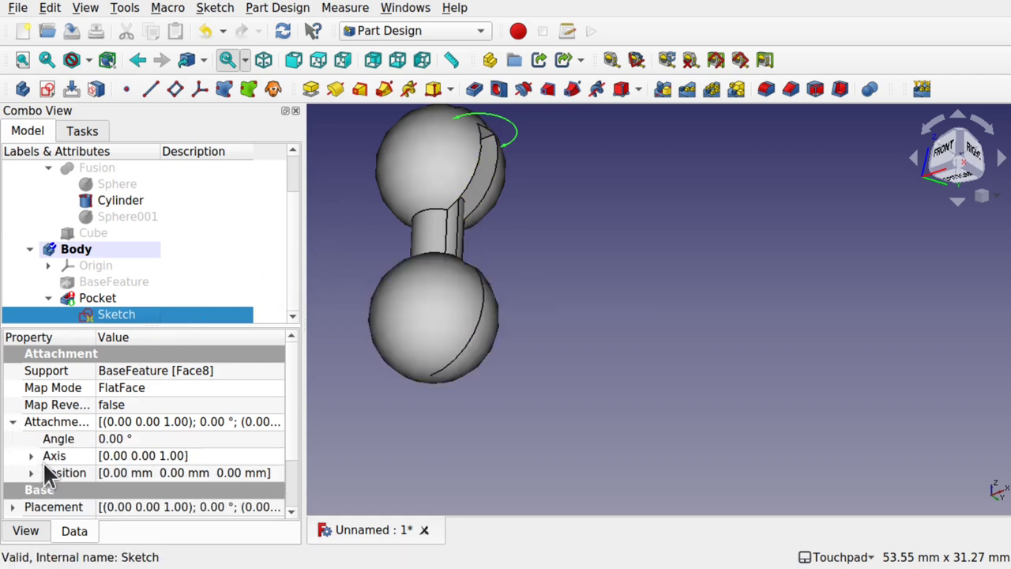
{"action": "left_click", "coordinate": [24, 474]}
{"action": "left_click", "coordinate": [32, 472]}
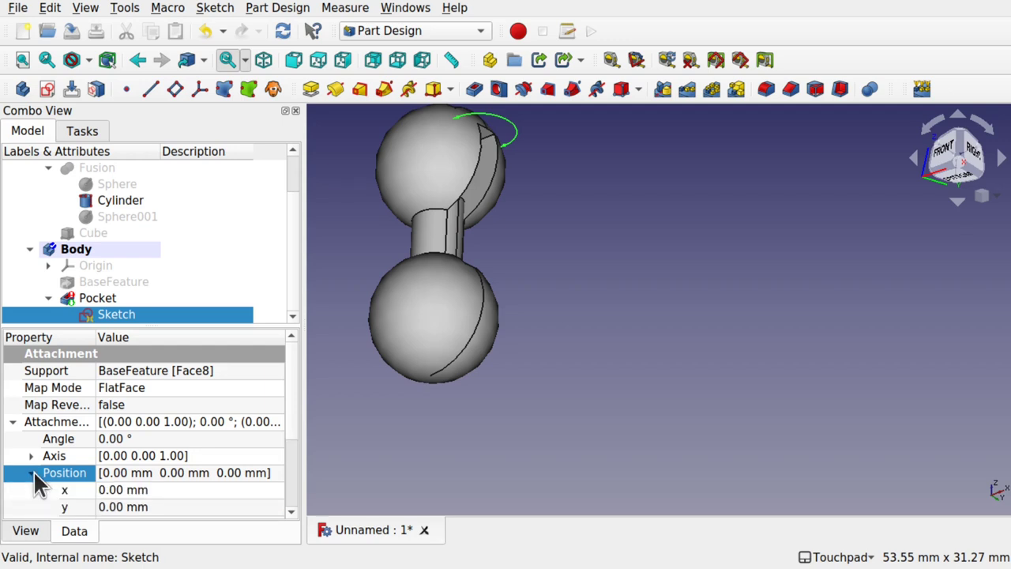
{"action": "scroll", "coordinate": [292, 430], "scroll_direction": "down", "scroll_amount": 1}
{"action": "left_click", "coordinate": [170, 489]}
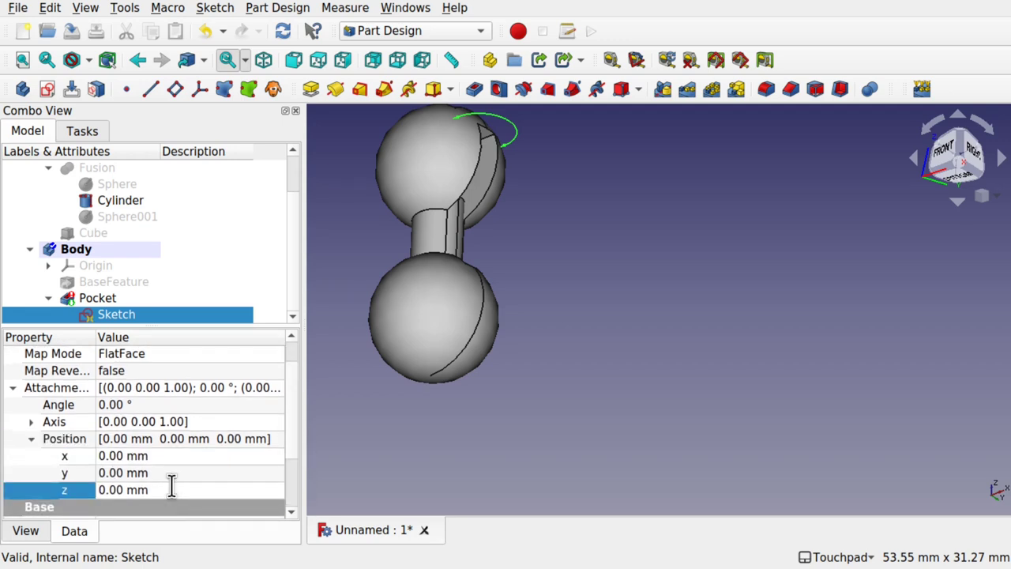
{"action": "scroll", "coordinate": [171, 485], "scroll_direction": "down", "scroll_amount": 6}
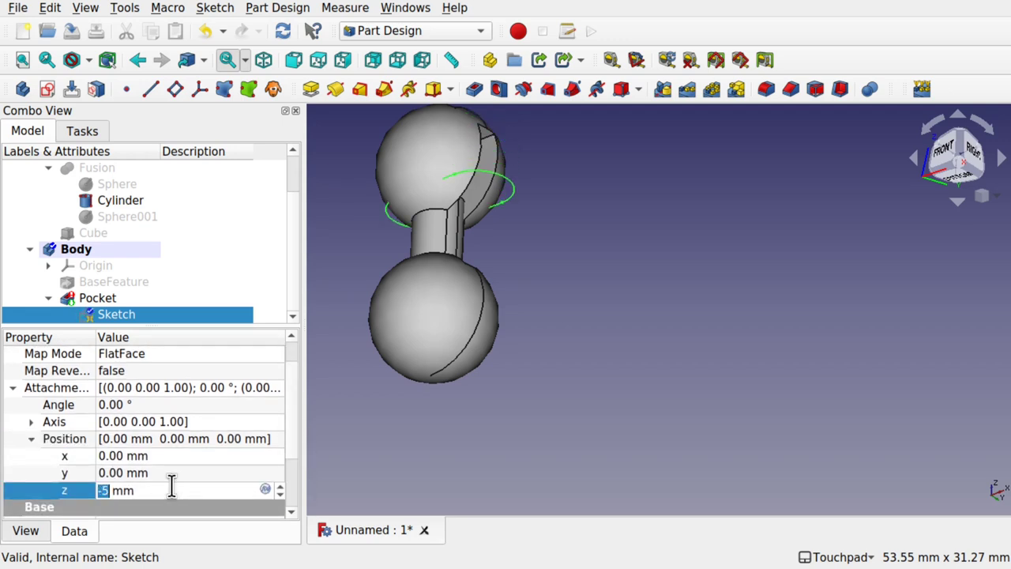
{"action": "scroll", "coordinate": [171, 486], "scroll_direction": "down", "scroll_amount": 2}
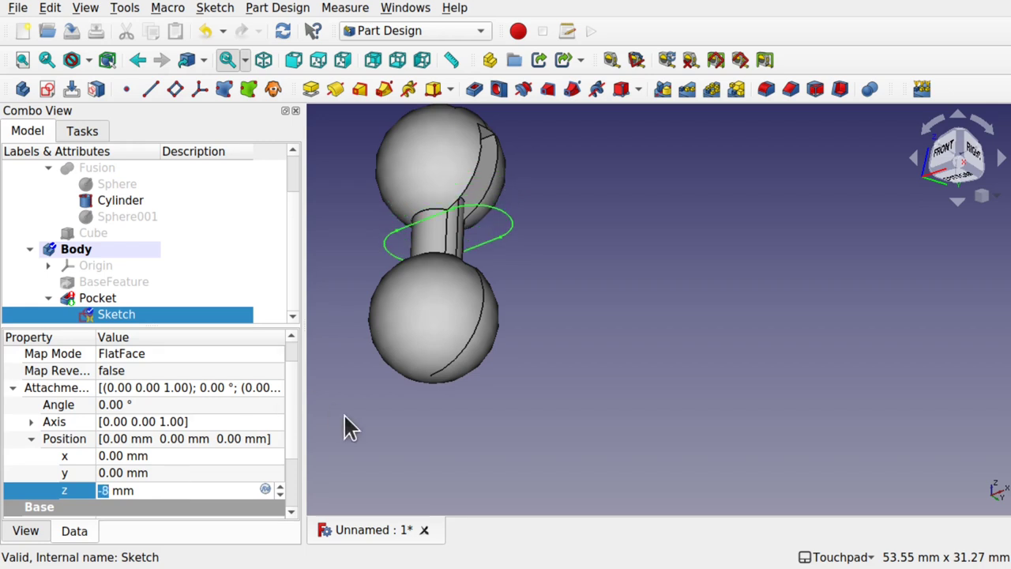
- Try Z attachment offsets between -12 mm and -6 mm for the slot sketch to compare its heights along the cylinder
{"action": "left_click_drag", "start_coordinate": [457, 325], "coordinate": [432, 349], "text": "shift"}
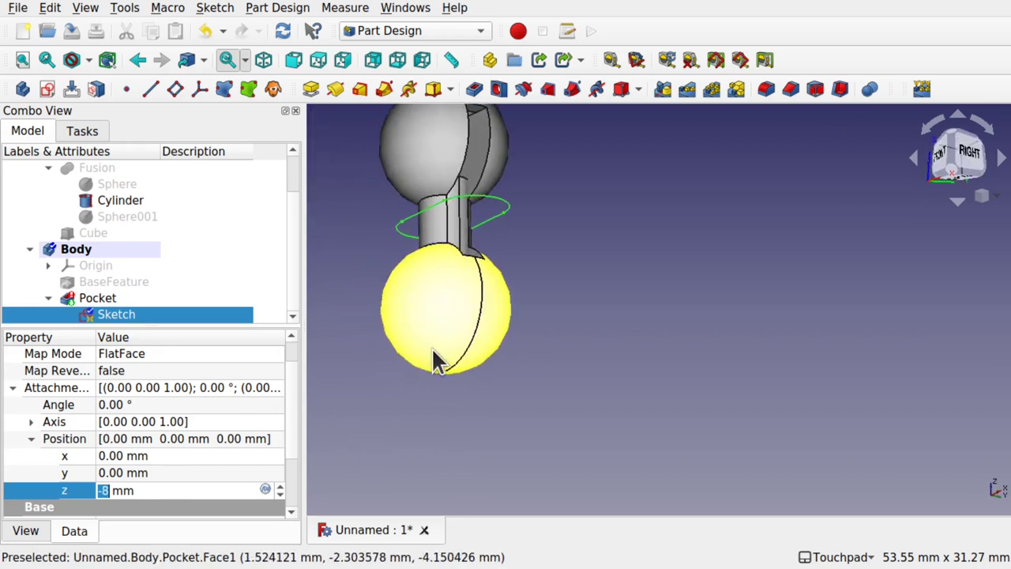
{"action": "key", "text": "Down"}
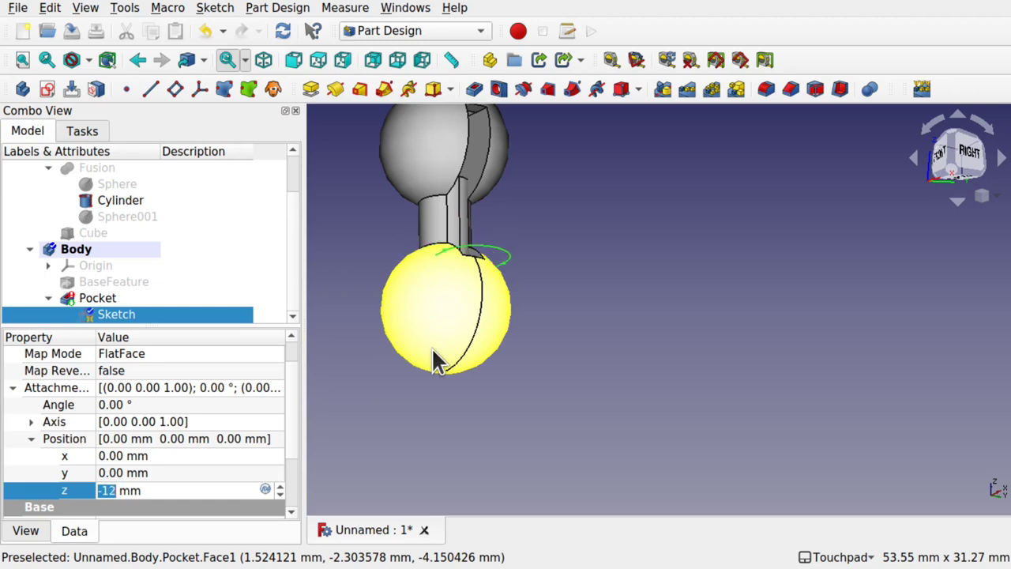
{"action": "key", "text": "Up"}
{"action": "key", "text": "Up"}
{"action": "key", "text": "Up"}
{"action": "key", "text": "Up"}
{"action": "key", "text": "Up"}
{"action": "key", "text": "Up"}
{"action": "key", "text": "Down"}
{"action": "key", "text": "Down"}
{"action": "key", "text": "Down"}
{"action": "key", "text": "Down"}
{"action": "key", "text": "Down"}
{"action": "key", "text": "Down"}
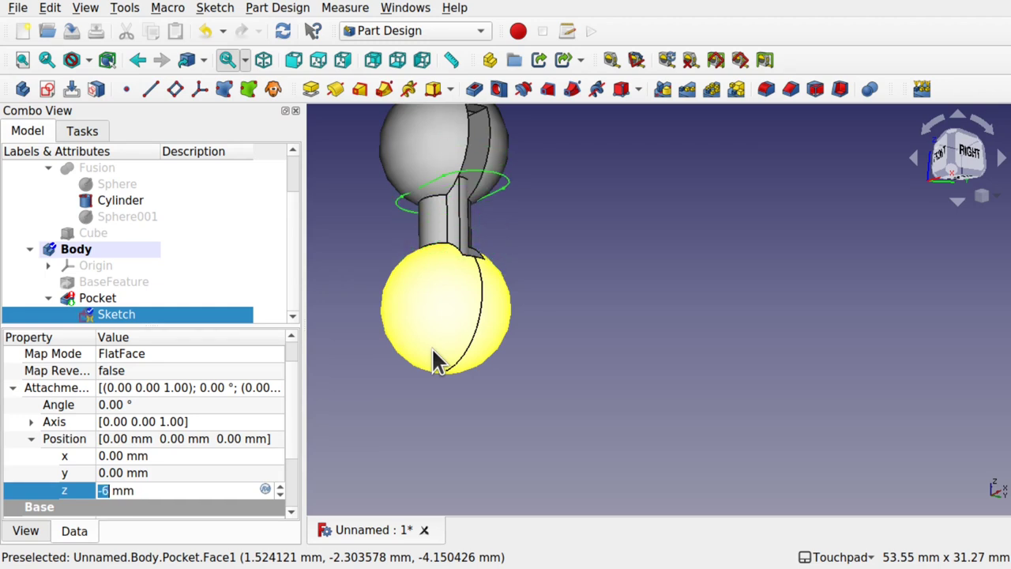
{"action": "key", "text": "Down"}
{"action": "key", "text": "Down"}
{"action": "key", "text": "Up"}
{"action": "key", "text": "Up"}
{"action": "key", "text": "Up"}
{"action": "key", "text": "Up"}
{"action": "key", "text": "Up"}
{"action": "key", "text": "Up"}
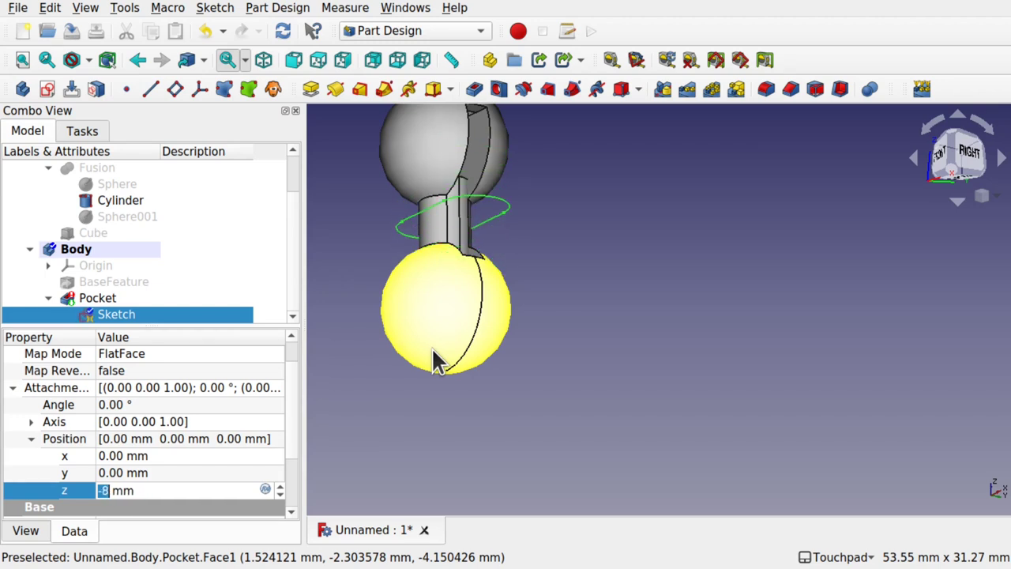
- Set the slot sketch's Z attachment offset to -9 mm and check its position around the cylinder
{"action": "key", "text": "Down"}
{"action": "key", "text": "Down"}
{"action": "key", "text": "Down"}
{"action": "key", "text": "Down"}
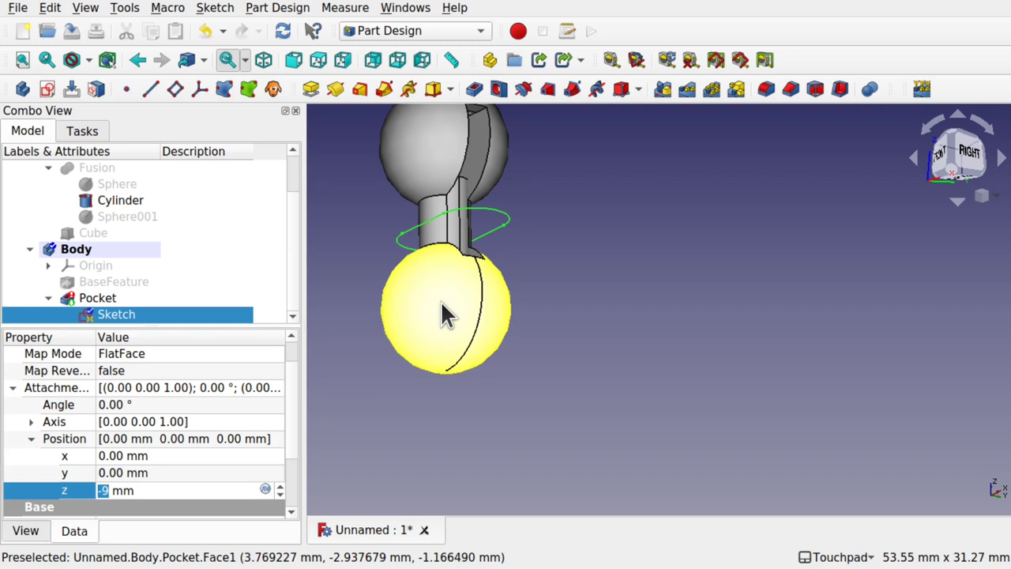
{"action": "middle_click_drag", "start_coordinate": [444, 306], "coordinate": [569, 372], "text": "shift"}
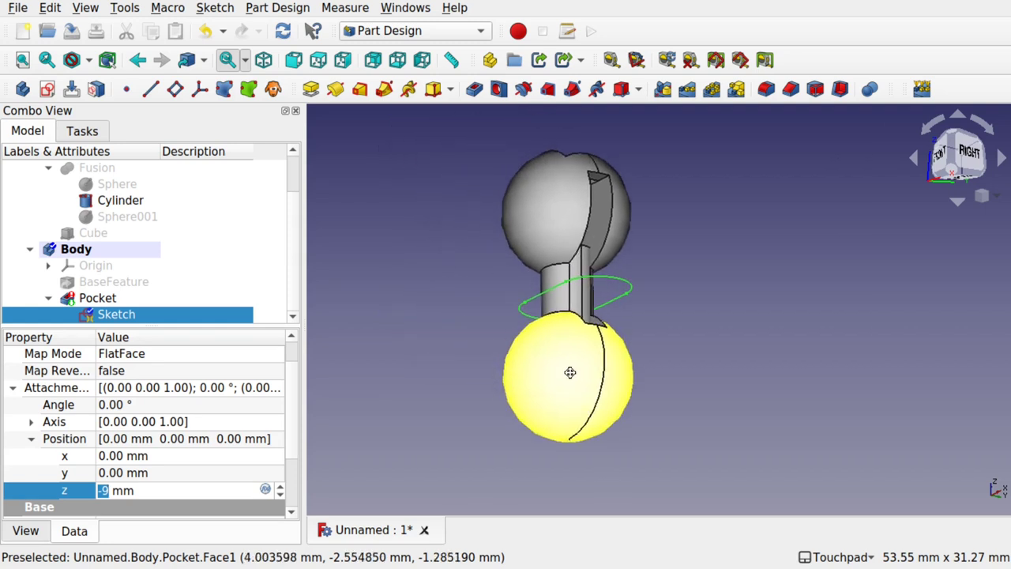
{"action": "middle_click_drag", "start_coordinate": [663, 359], "coordinate": [568, 326], "text": "alt"}
{"action": "left_click_drag", "start_coordinate": [567, 324], "coordinate": [642, 353]}
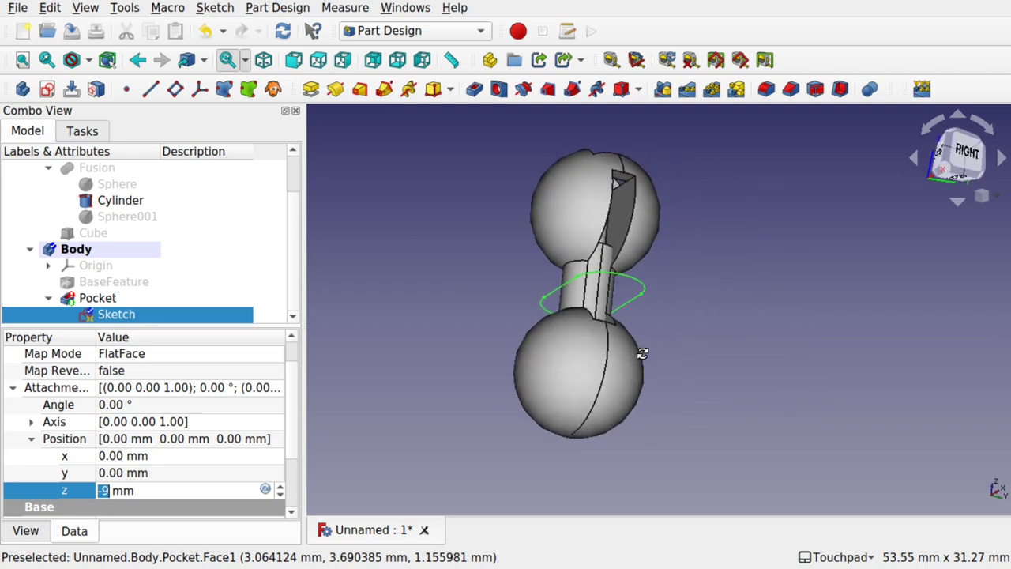